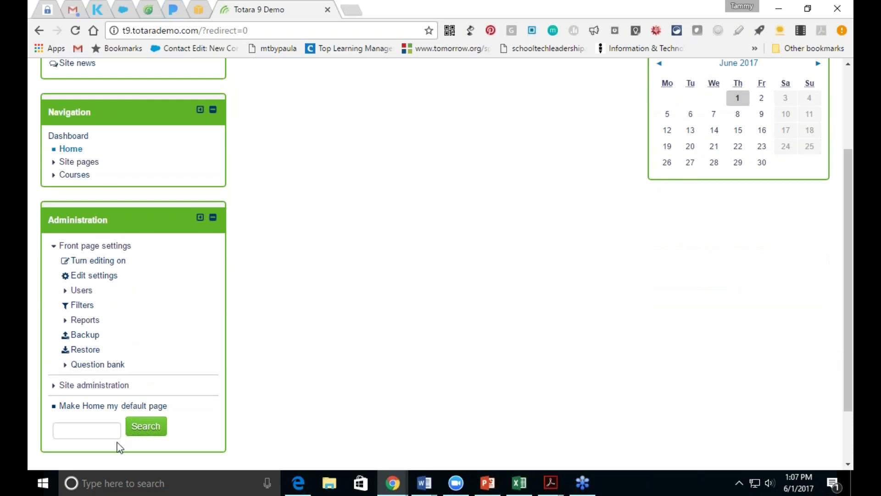
Step: Go to Site administration > Hierarchies > Organisations > Manage organisations and begin a new organisation framework
left_click(91, 387)
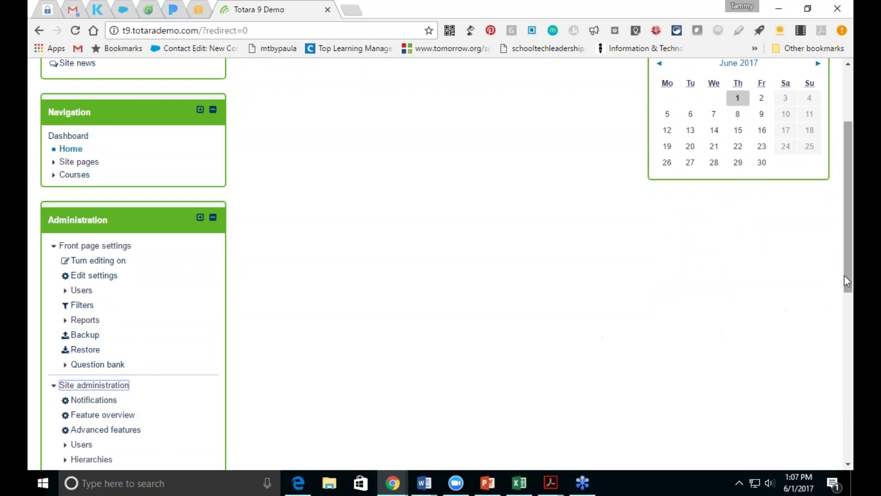
left_click_drag(846, 270, 847, 350)
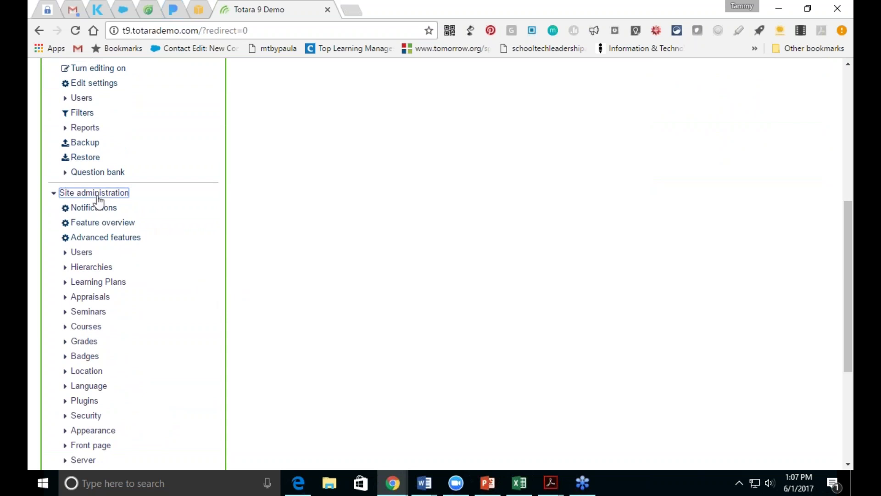
left_click(91, 267)
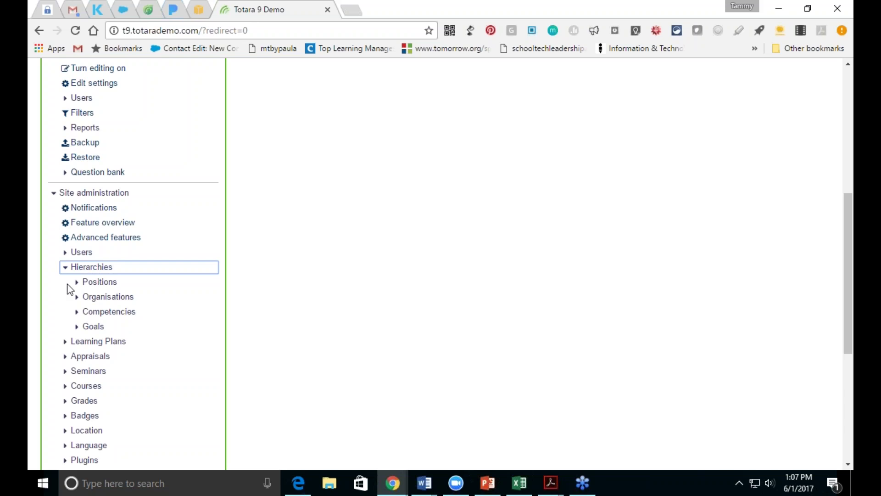
left_click(95, 297)
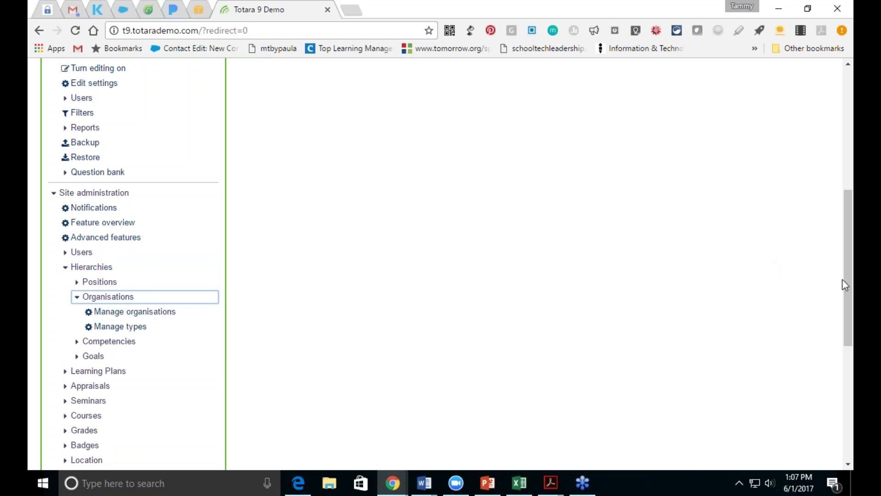
left_click_drag(844, 283, 828, 330)
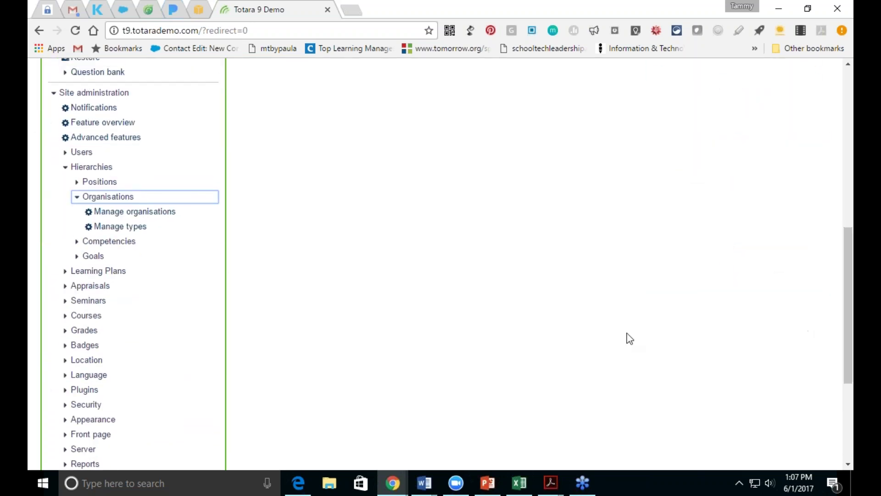
left_click(118, 211)
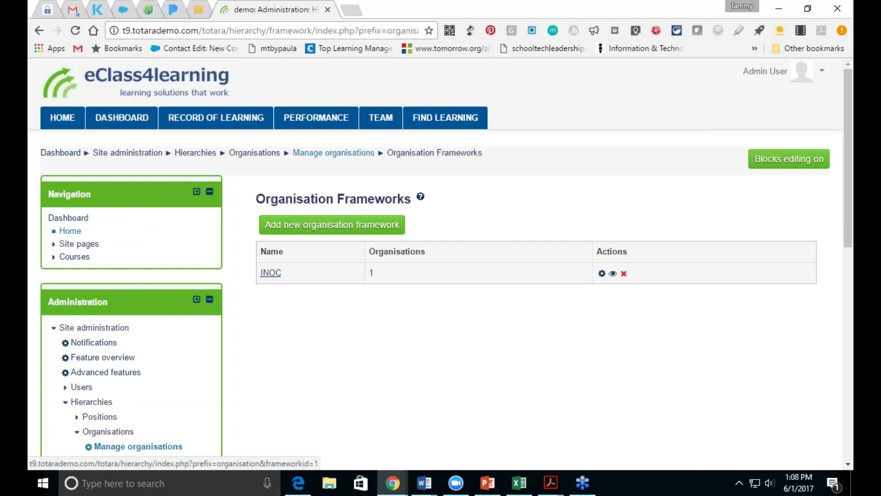
left_click(285, 230)
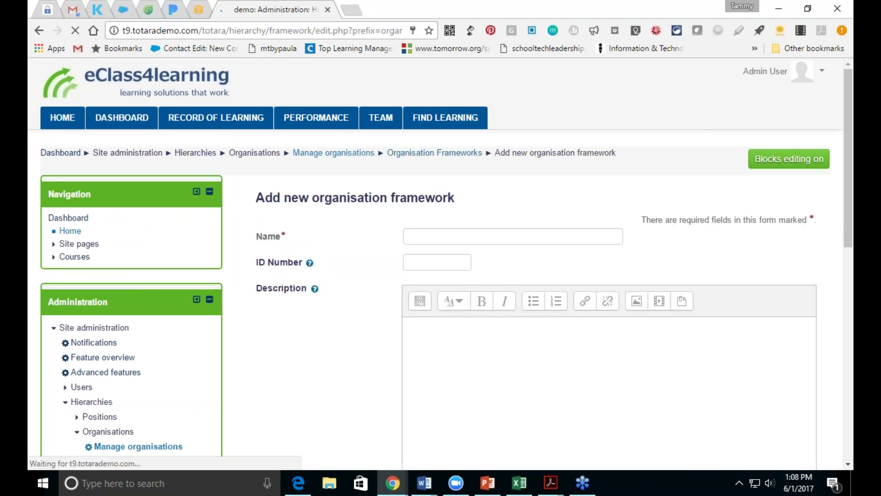
Step: Save organisation framework 'School District' describing District Office, High School, Middle School and Elementary Schools A–C
left_click(453, 237)
type("School")
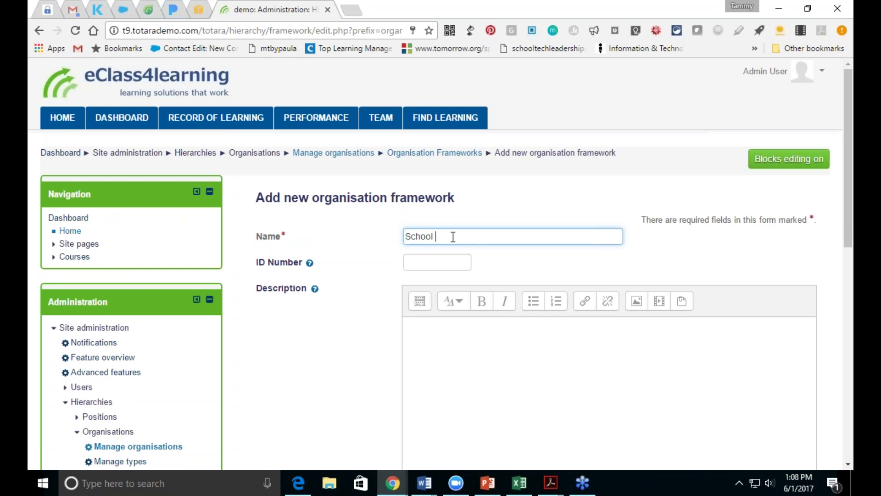
type(" District")
left_click(449, 335)
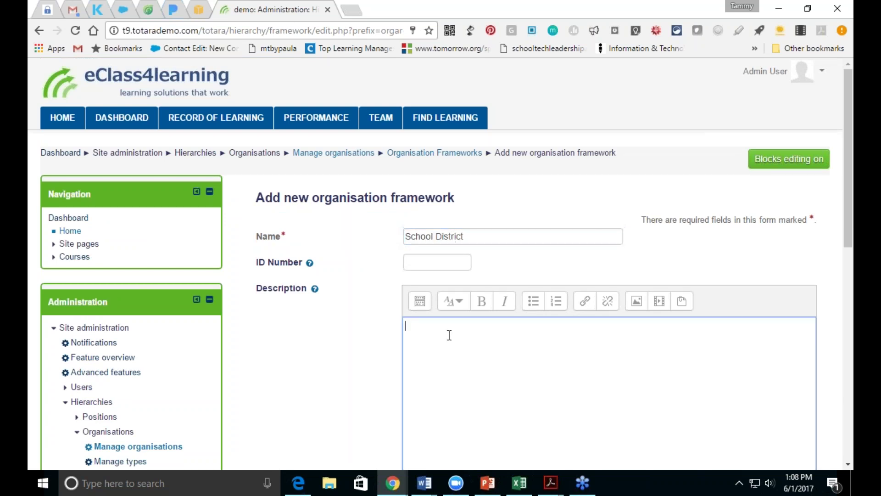
type("District Office")
key("Return")
type("High School")
key("Return")
type("M")
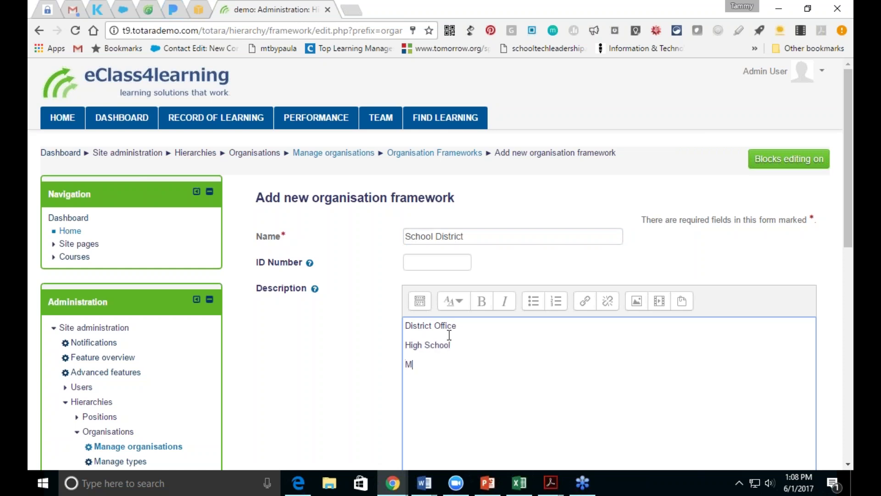
type("iddle School ")
type("Elementa")
type("ry Sc")
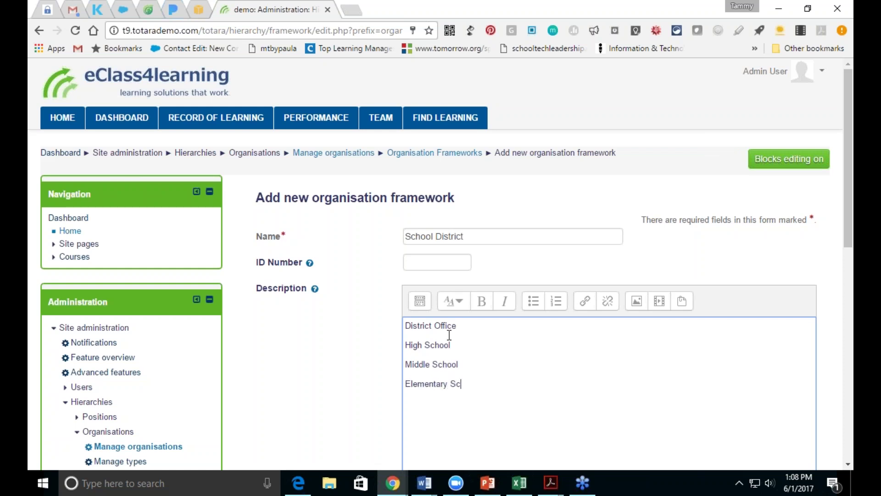
type("hool A ")
type("Elementary ")
type("School B ")
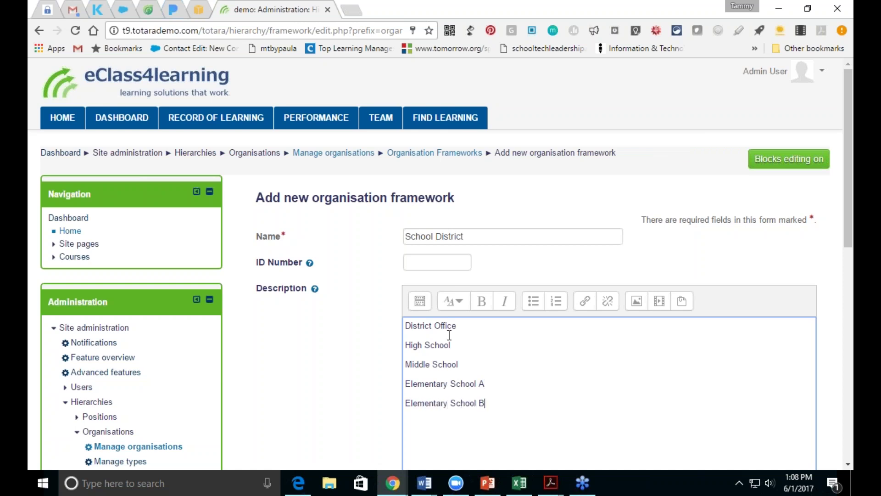
type("Elementary School C")
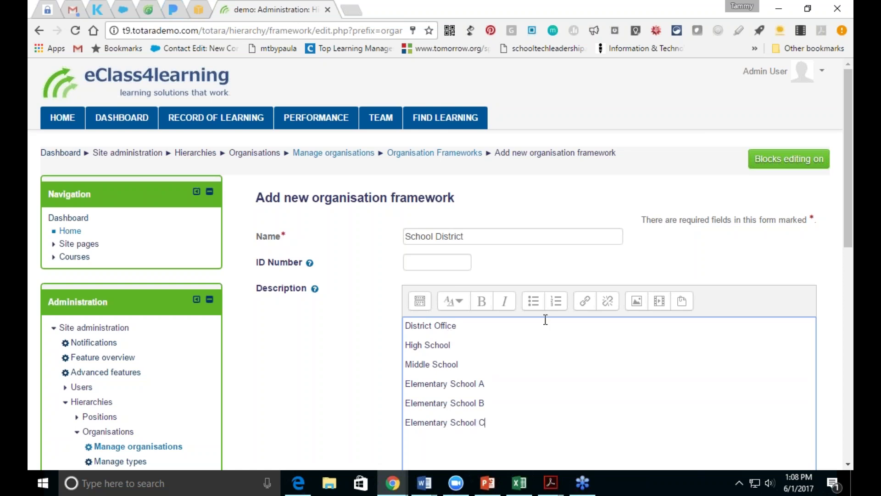
left_click_drag(850, 245, 850, 327)
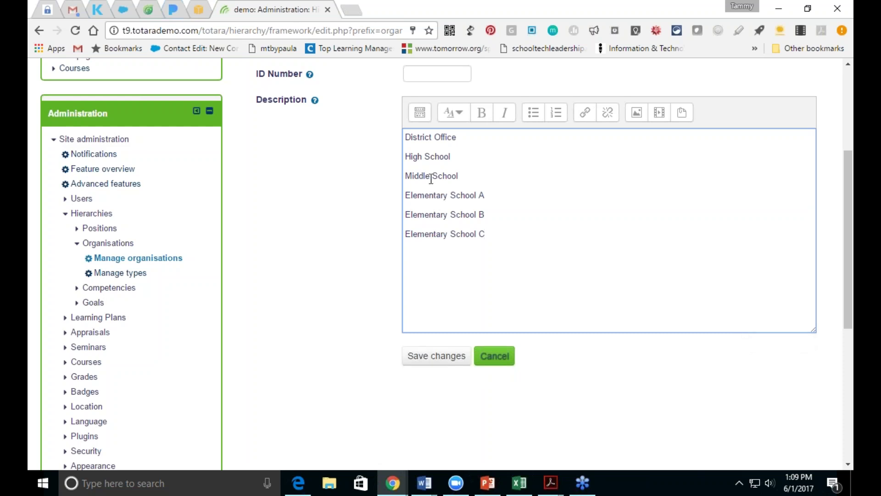
left_click(416, 357)
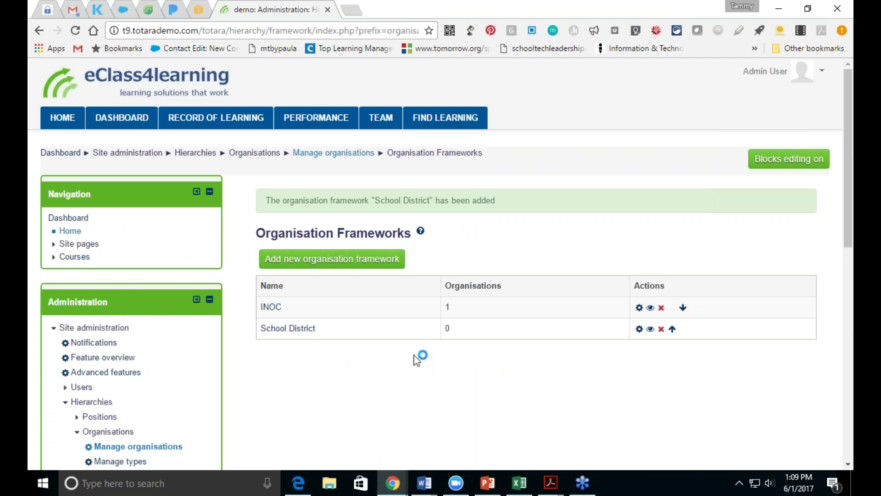
Step: Open Hierarchies > Positions > Manage positions to reach the empty Position frameworks page
scroll(846, 241, "down", 4)
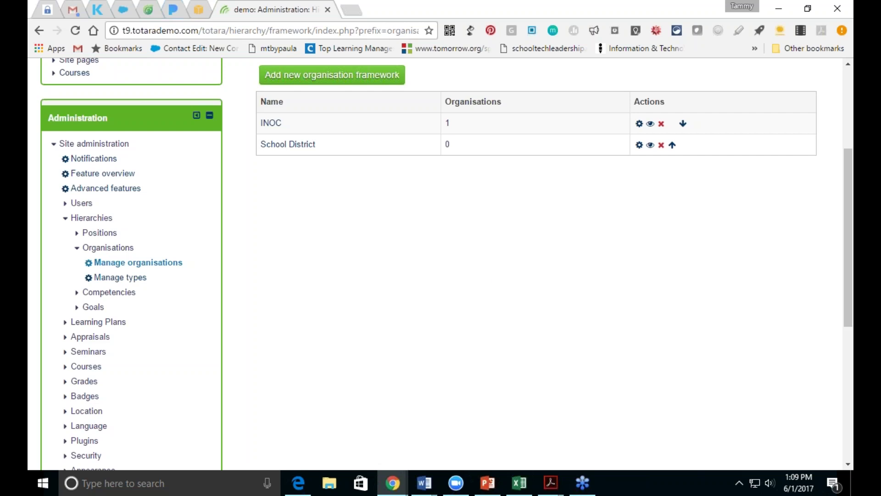
left_click(94, 236)
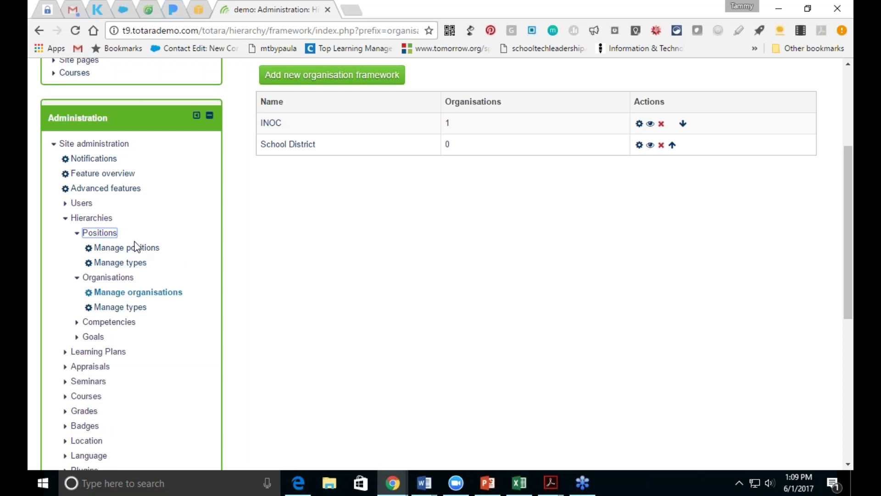
left_click(135, 247)
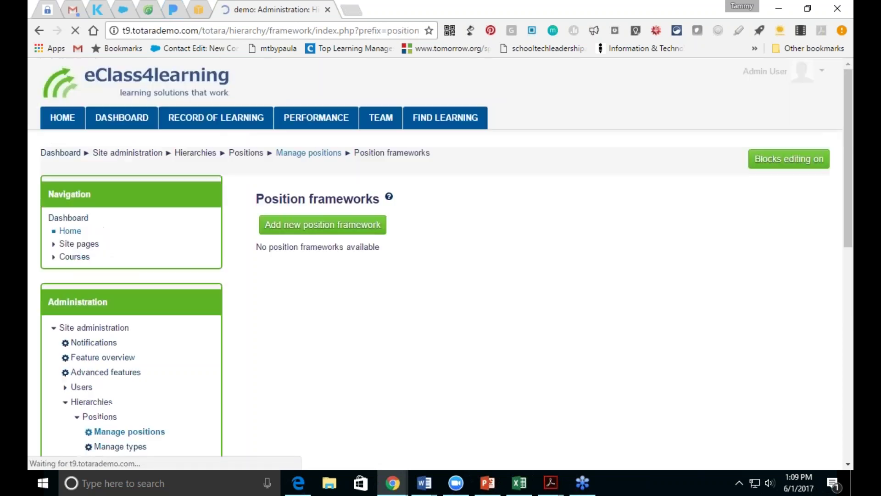
Step: Start a new position framework named 'School Positions'
left_click(286, 233)
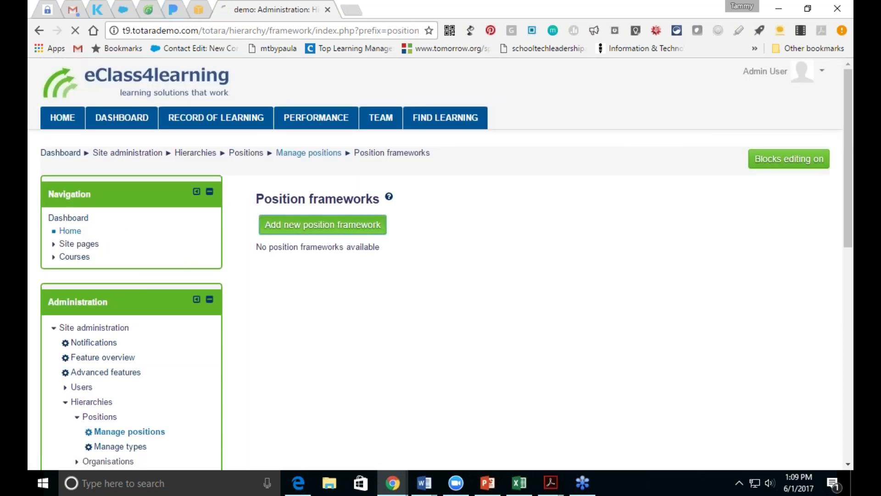
left_click(422, 236)
type("School P")
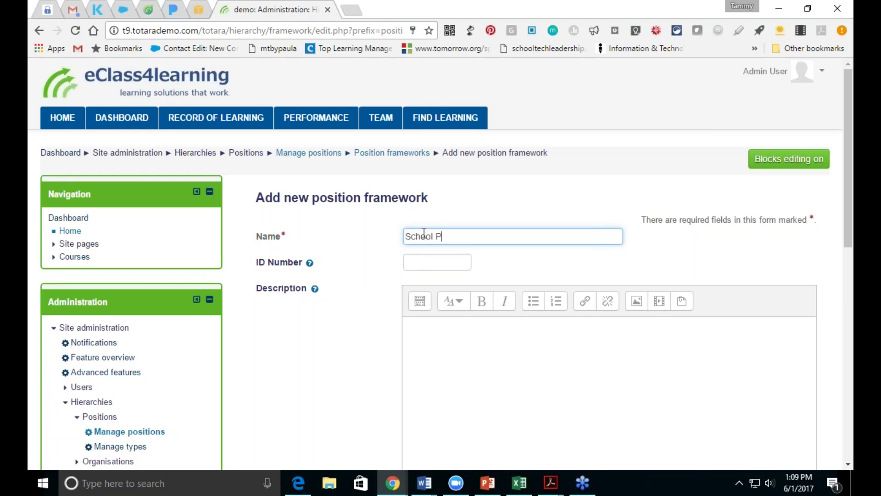
type("ositions")
Step: Describe it with District Administrator, School Administrator and Teacher, then save the framework
left_click(447, 325)
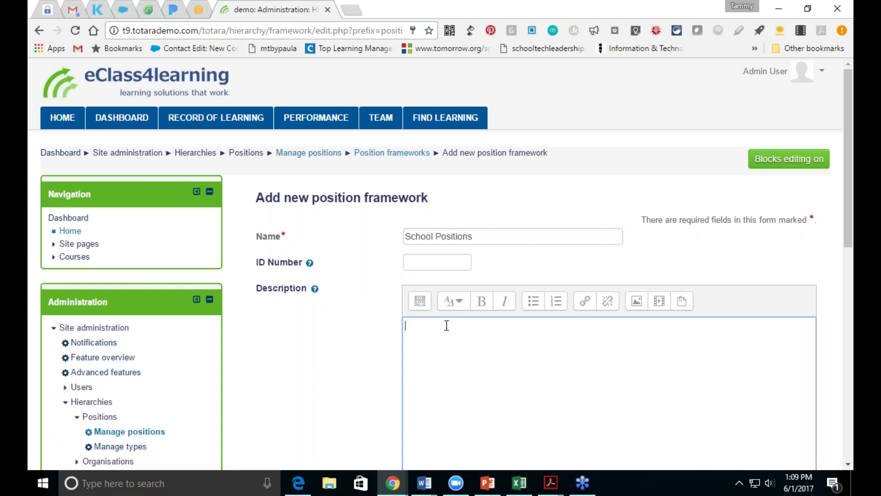
type("Ad")
key("BackSpace")
key("BackSpace")
type("Sch")
key("BackSpace")
key("BackSpace")
key("BackSpace")
type("District Administrator Scho")
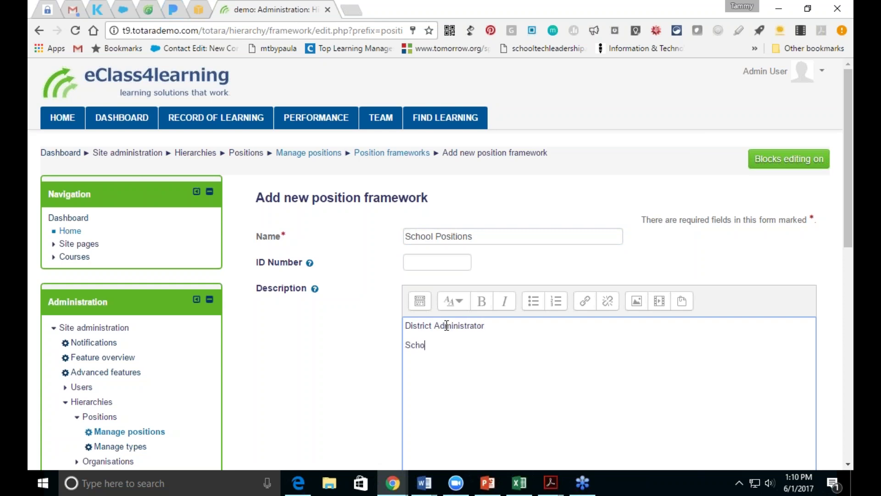
type("ol Adminstrator")
key("Return")
type("T")
key("BackSpace")
key("BackSpace")
key("BackSpace")
key("BackSpace")
key("BackSpace")
key("BackSpace")
type("istrator ")
type("Teacher")
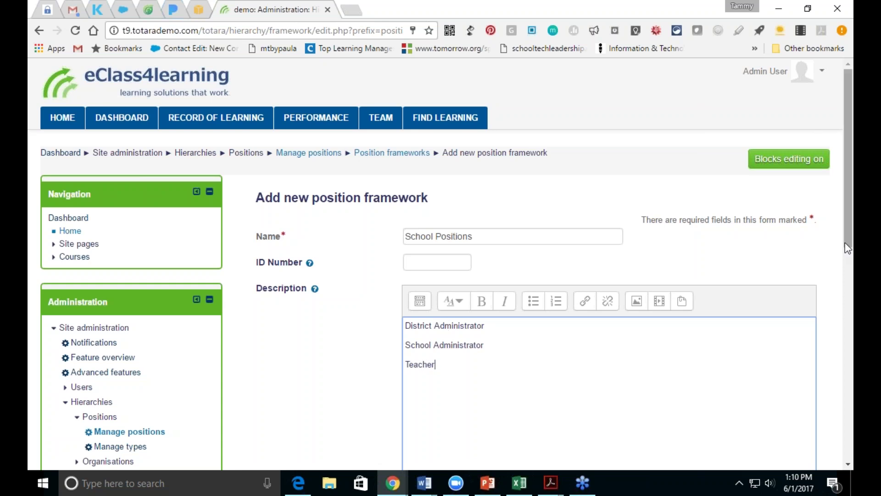
scroll(848, 248, "down", 5)
left_click(440, 288)
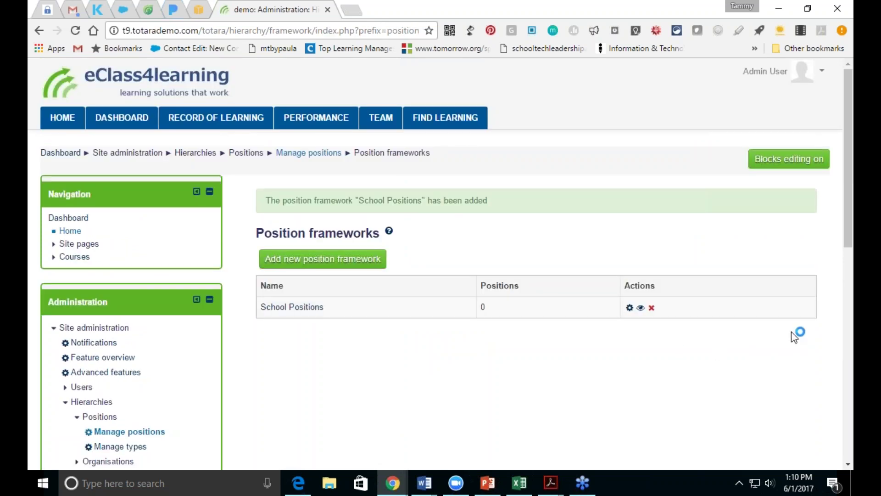
Step: Open Manage competencies and then the 21st Century Skills framework
left_click_drag(849, 235, 849, 272)
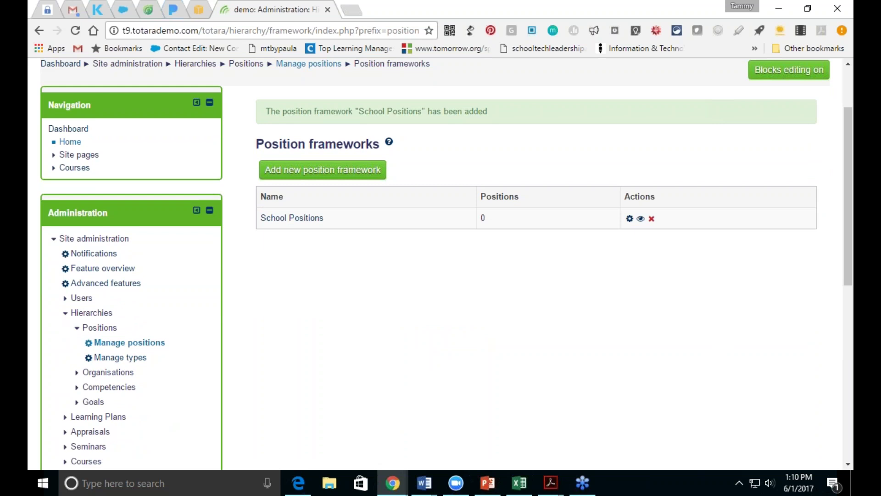
left_click(116, 388)
left_click(131, 403)
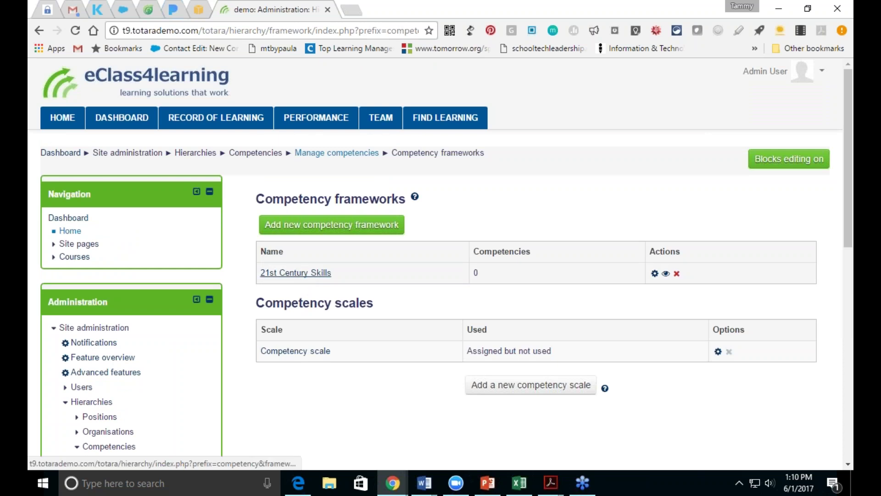
left_click(295, 273)
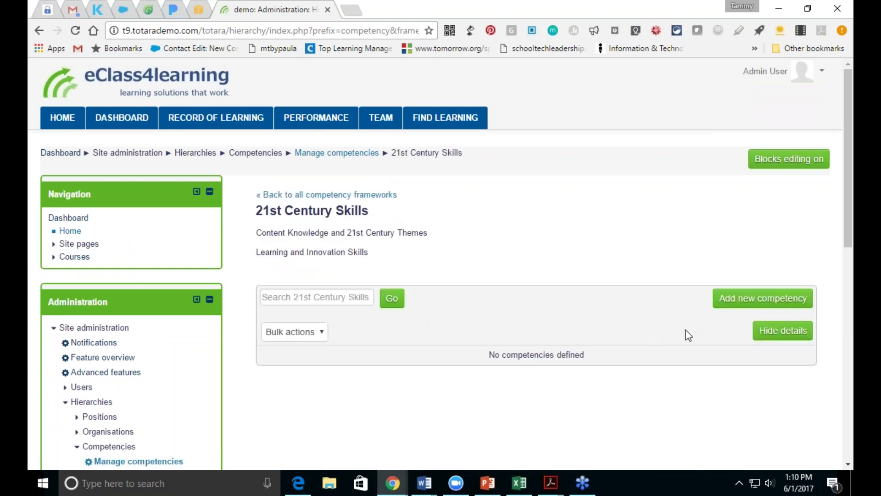
Step: Add and save a competency named 'Global Awareness' in 21st Century Skills
left_click_drag(849, 229, 851, 285)
left_click(742, 173)
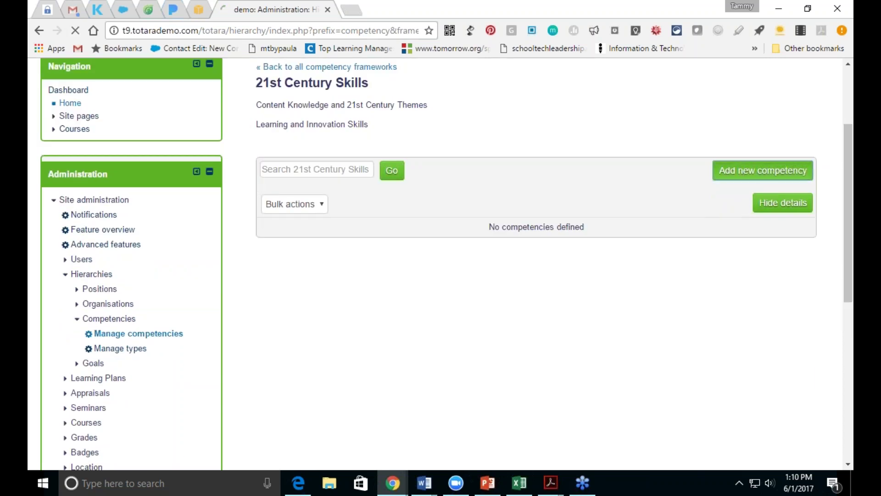
left_click(510, 265)
type("Globa")
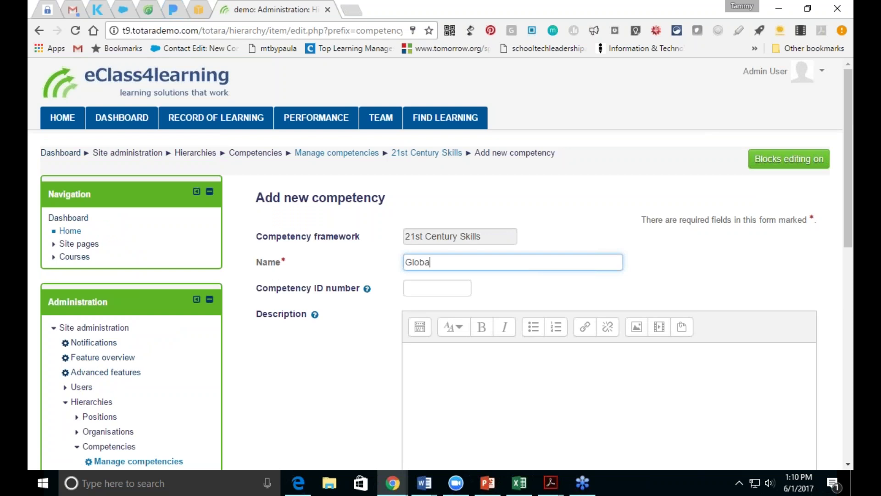
type("l Awareness")
scroll(845, 224, "down", 6)
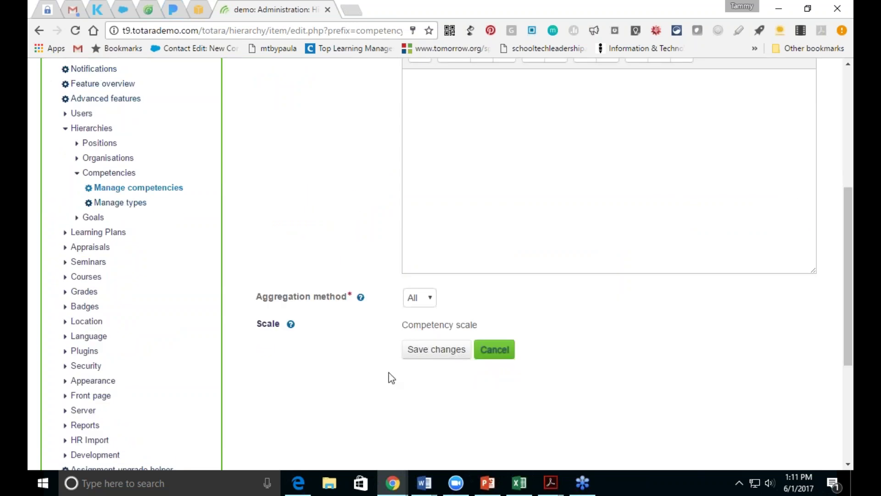
left_click(420, 358)
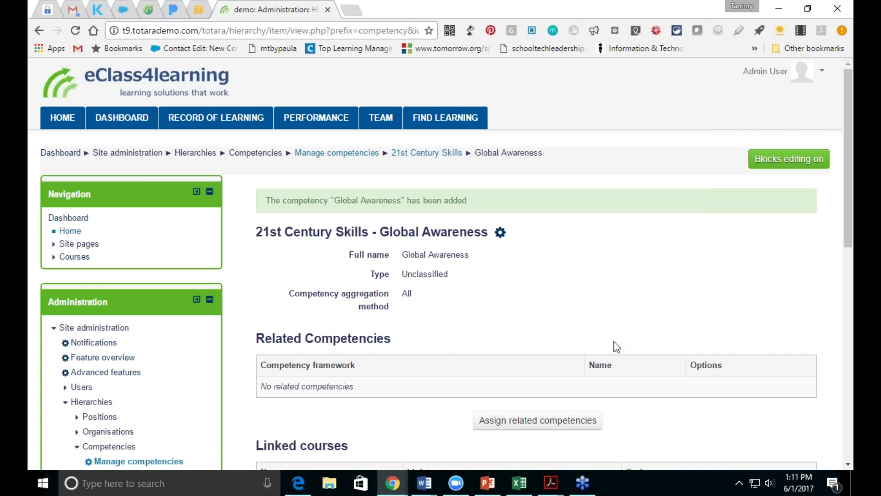
left_click_drag(848, 246, 851, 277)
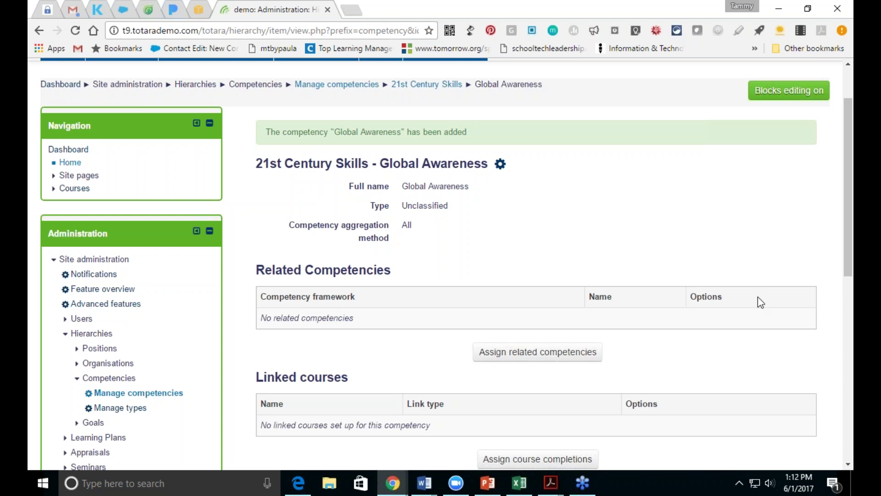
left_click(86, 320)
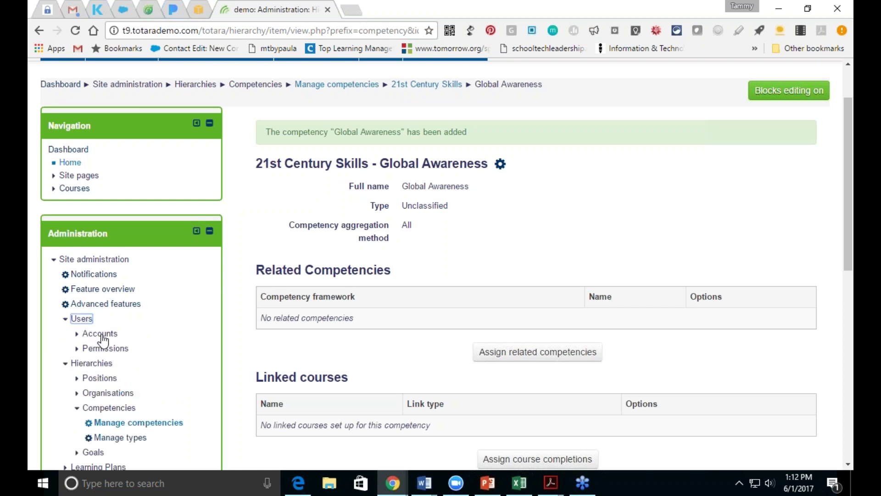
Step: Open the Audiences list under user account administration
left_click(96, 336)
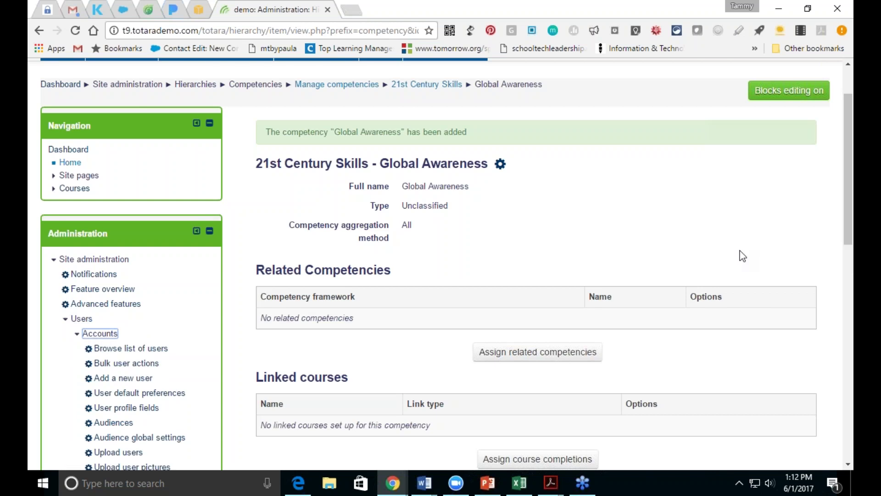
left_click_drag(847, 233, 844, 280)
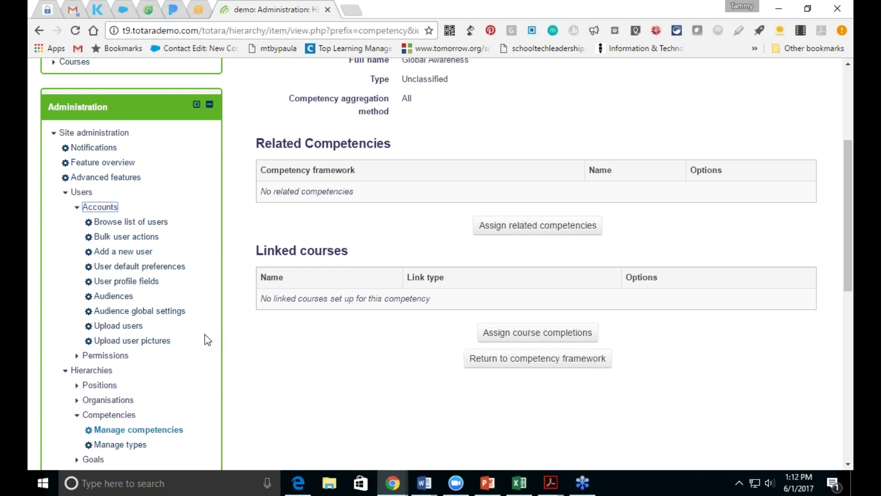
left_click(109, 298)
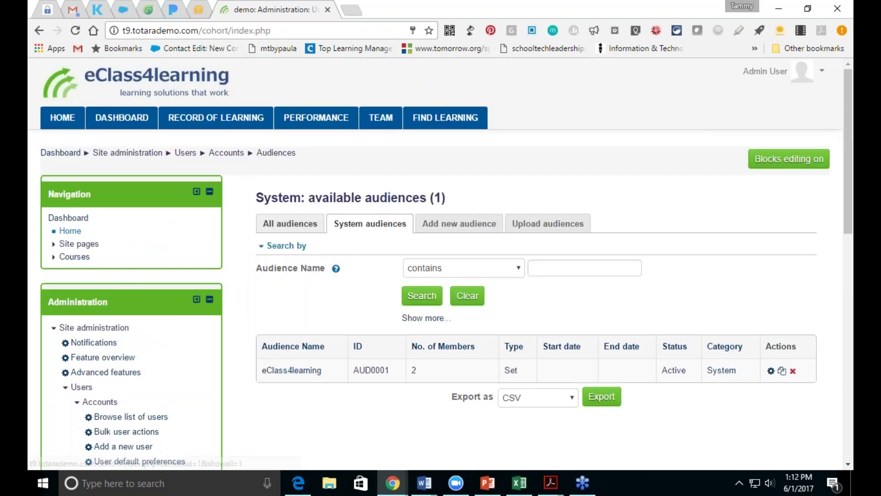
Step: Create audience 'New Employees' with System context and Set type, and save it
left_click(449, 225)
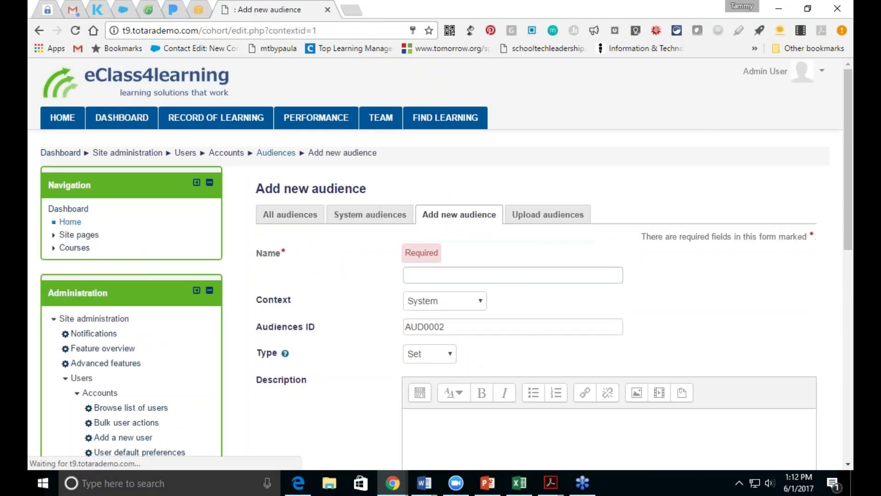
left_click(452, 274)
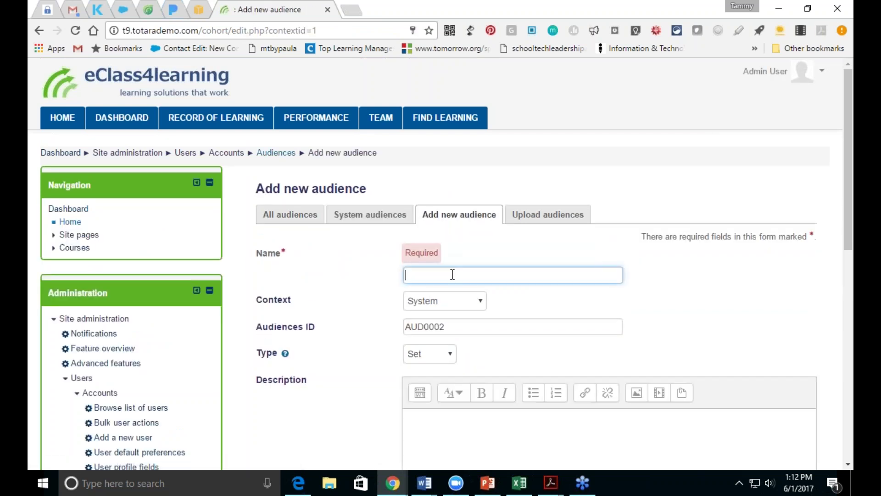
type("New Employees")
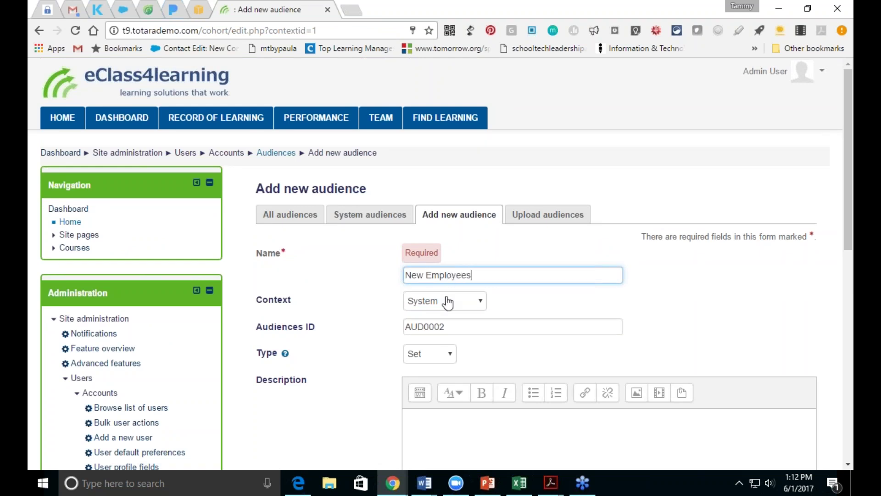
left_click(448, 301)
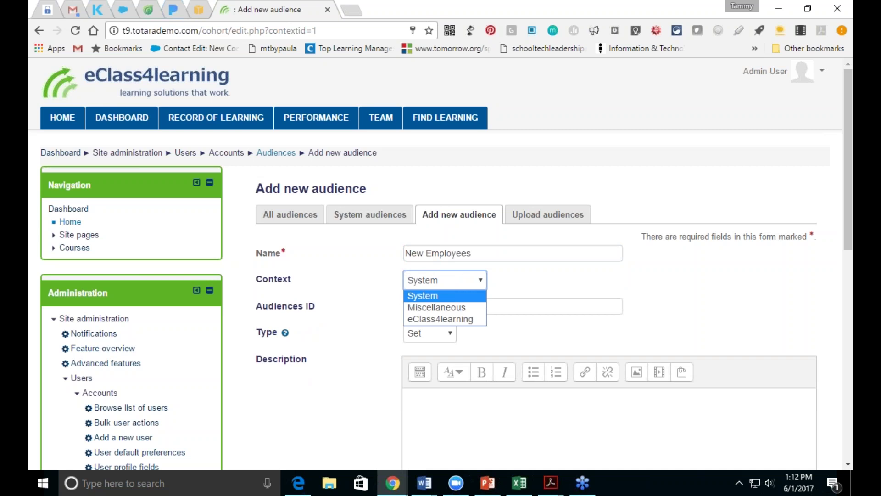
left_click(449, 296)
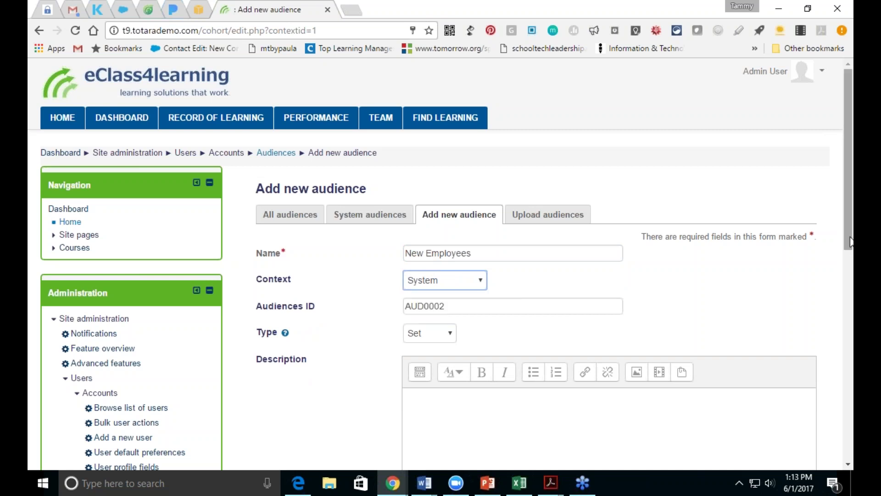
left_click_drag(848, 242, 848, 295)
left_click(429, 213)
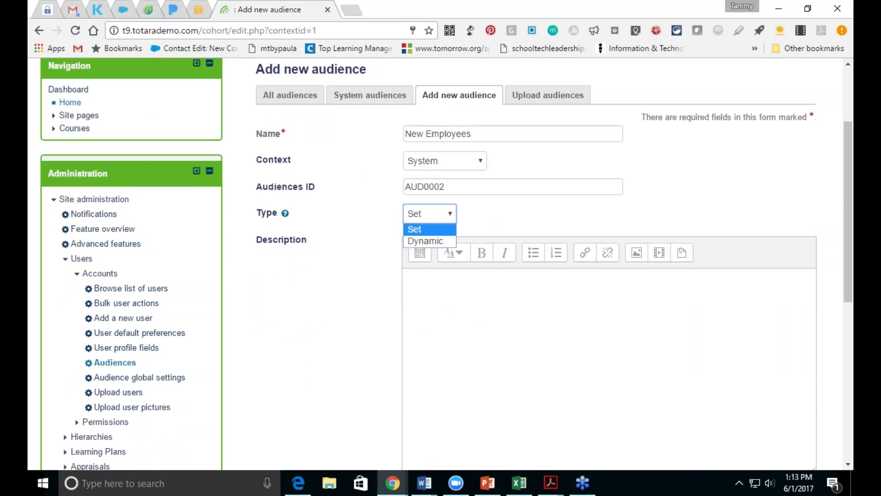
left_click(429, 228)
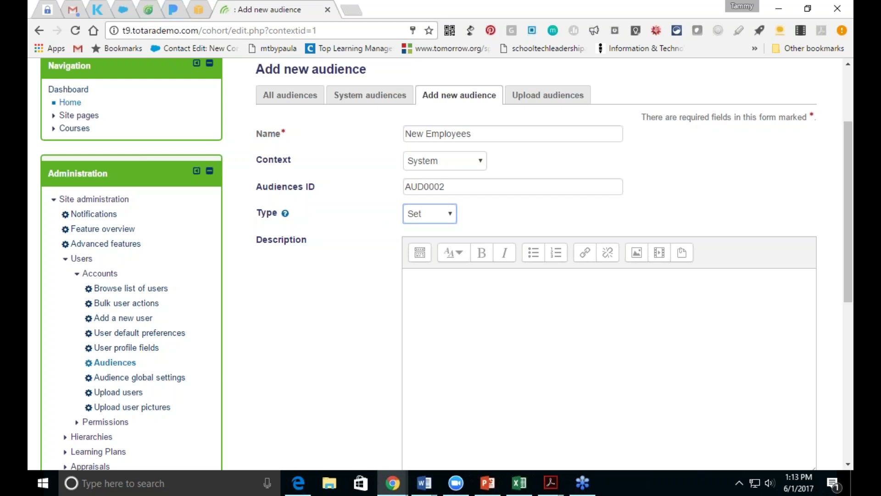
left_click_drag(848, 272, 848, 382)
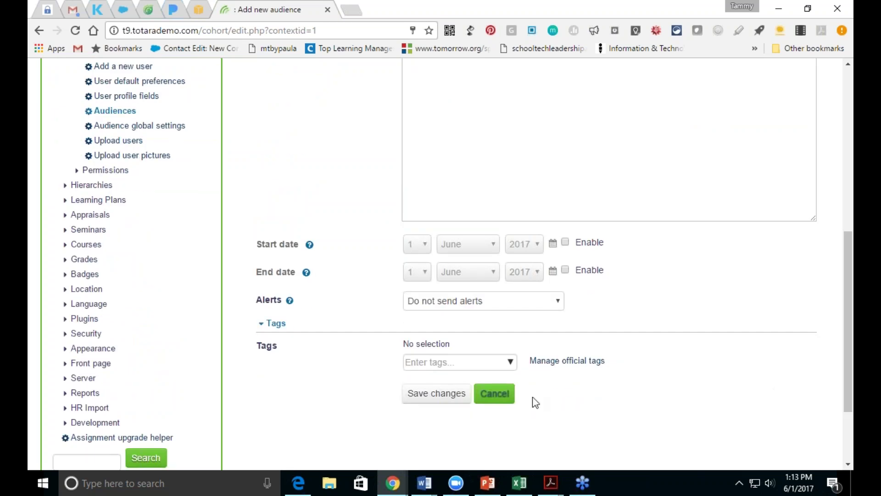
left_click(448, 402)
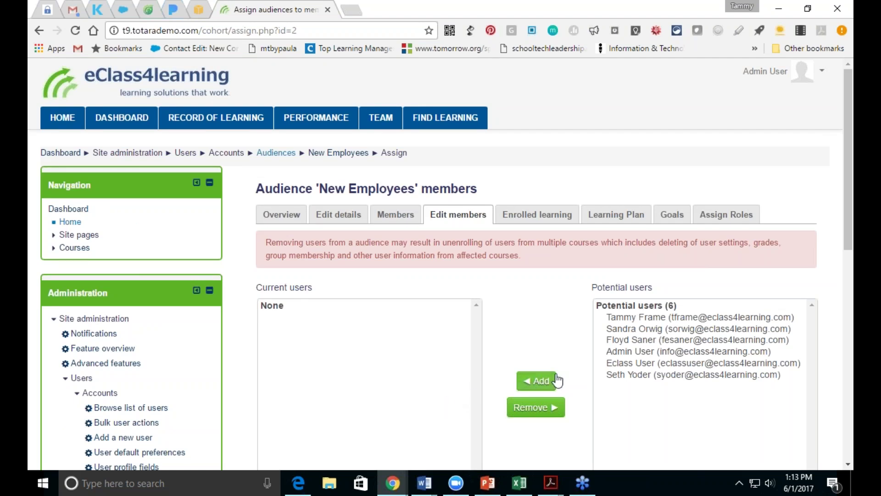
Step: Add two potential users to New Employees and view its empty Enrolled learning
left_click(615, 329)
left_click(536, 320)
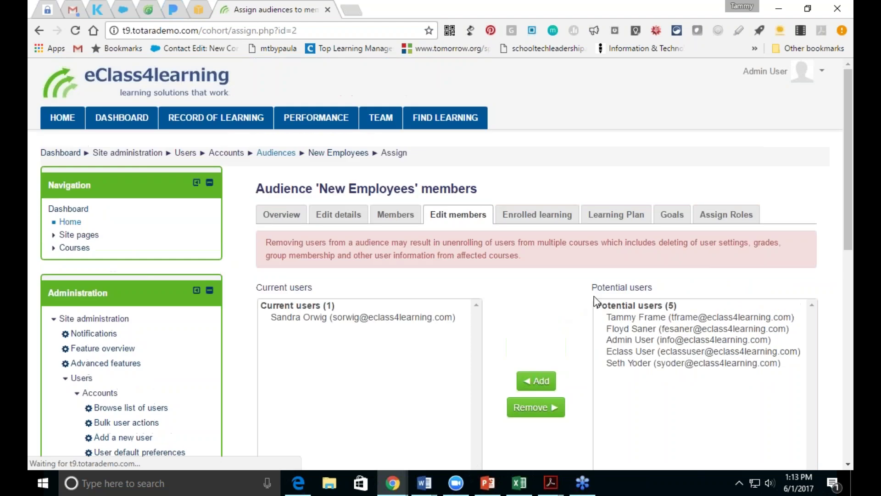
left_click(614, 329)
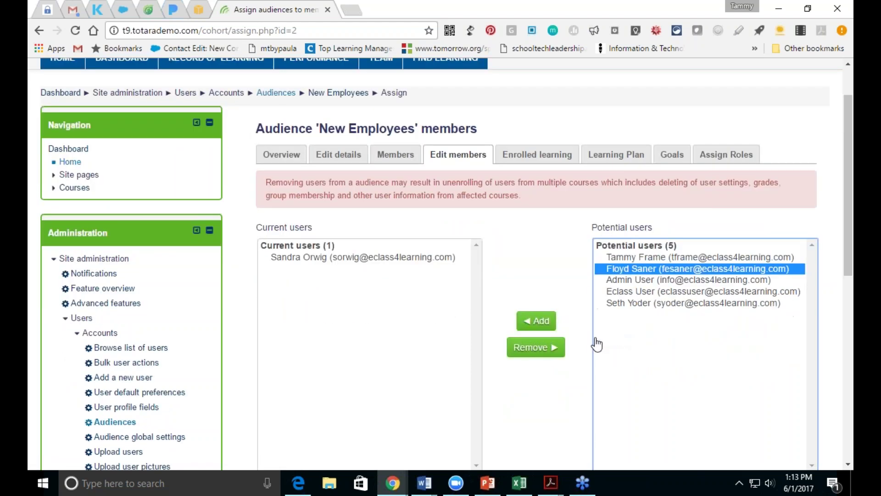
left_click(534, 323)
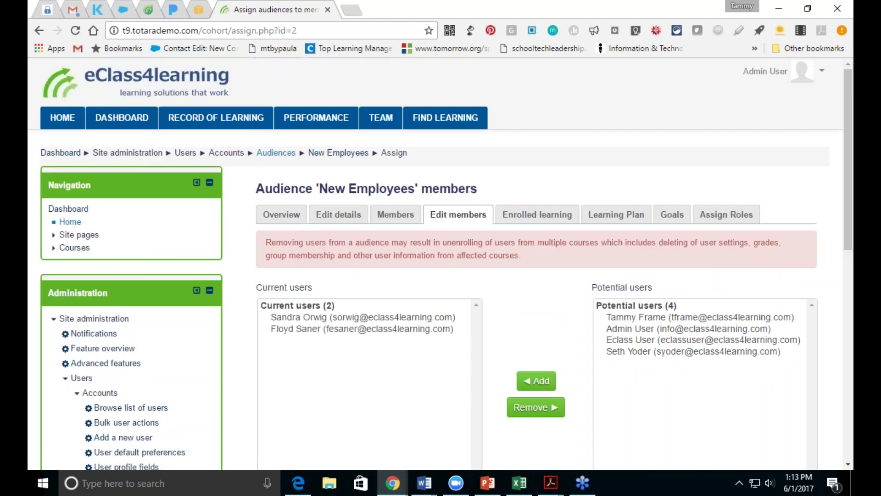
left_click_drag(847, 235, 842, 258)
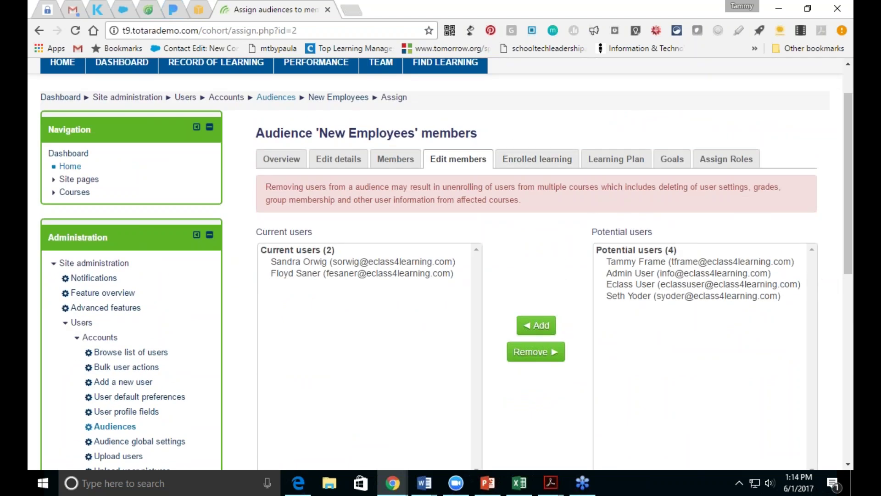
left_click(514, 160)
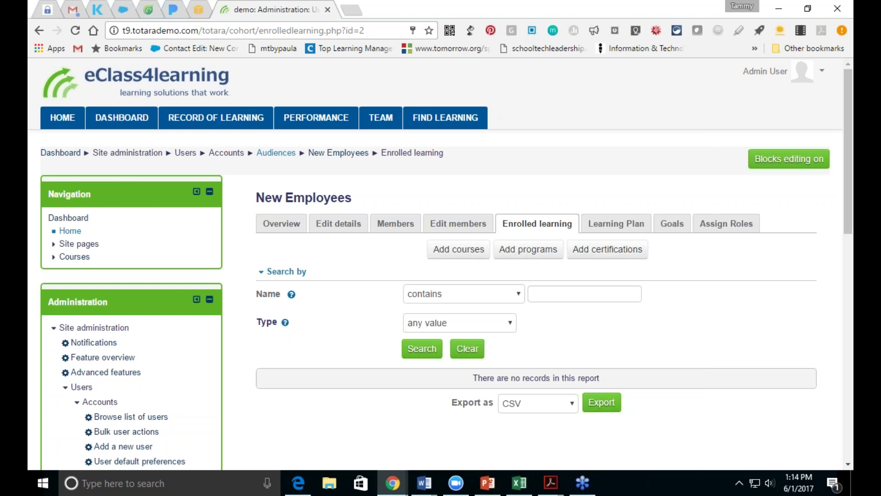
Step: Expand course administration and open the course catalogue listing both available courses
left_click_drag(848, 232, 847, 271)
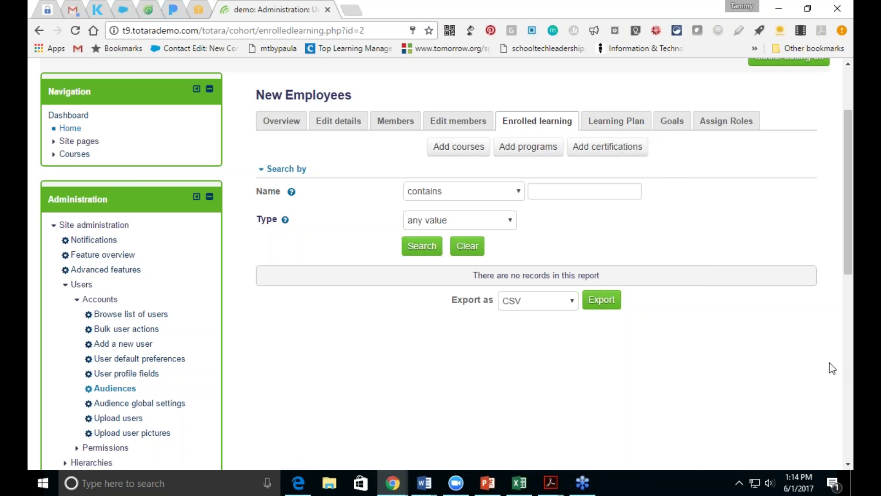
left_click_drag(849, 269, 842, 302)
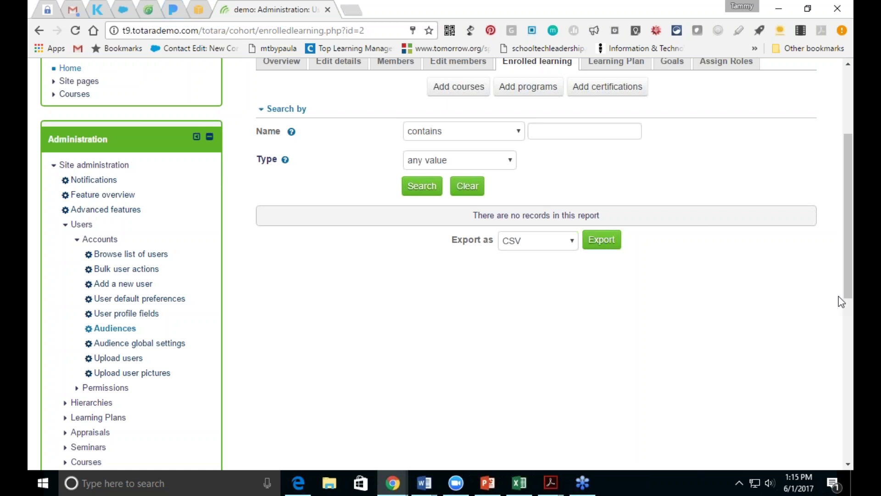
left_click_drag(848, 298, 850, 358)
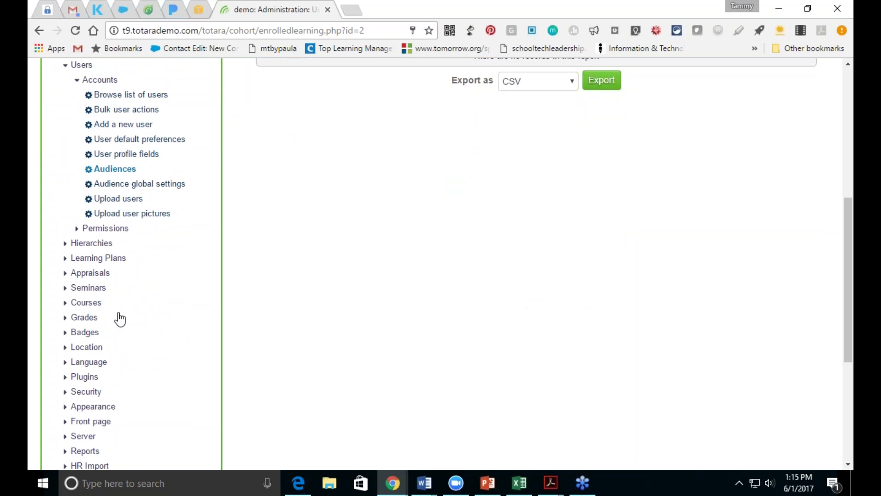
left_click(81, 304)
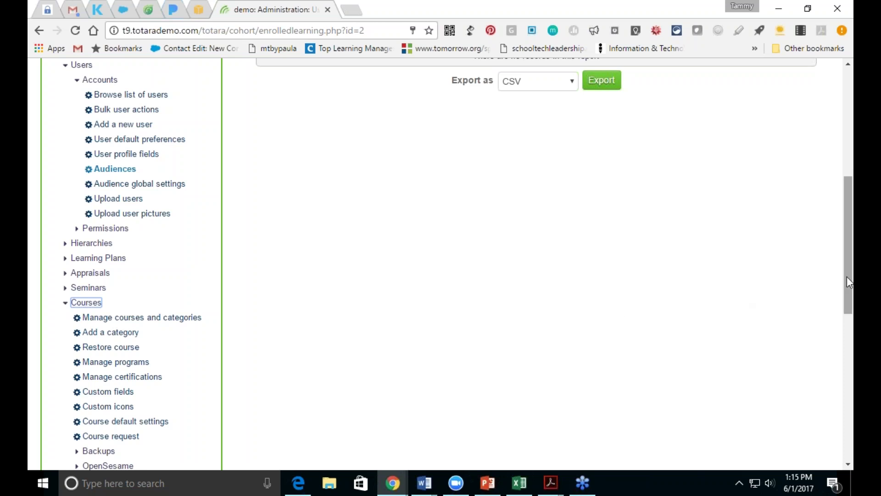
left_click_drag(847, 277, 852, 310)
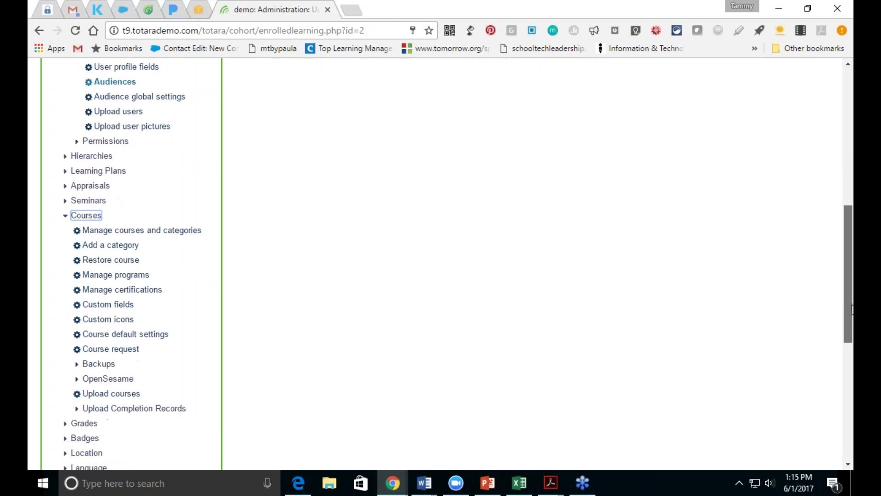
left_click_drag(852, 306, 769, 209)
left_click(75, 219)
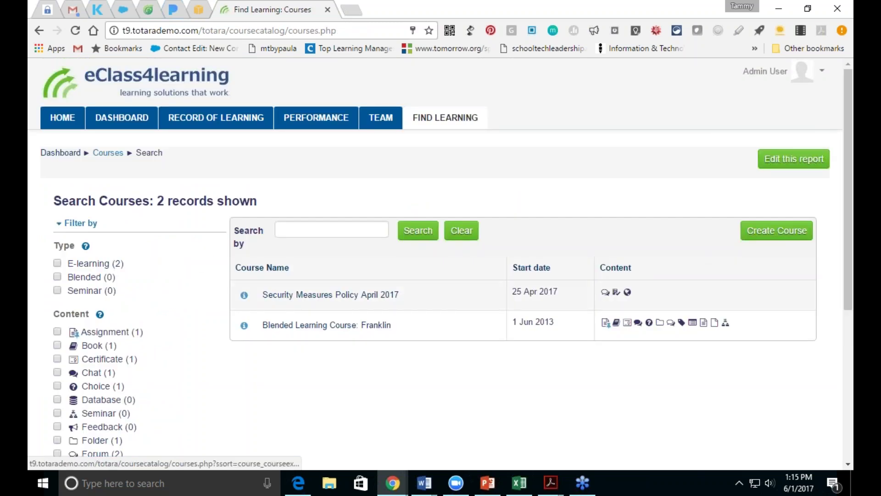
Step: Open Security Measures Policy April 2017 and view its Competencies used in course page
left_click(293, 294)
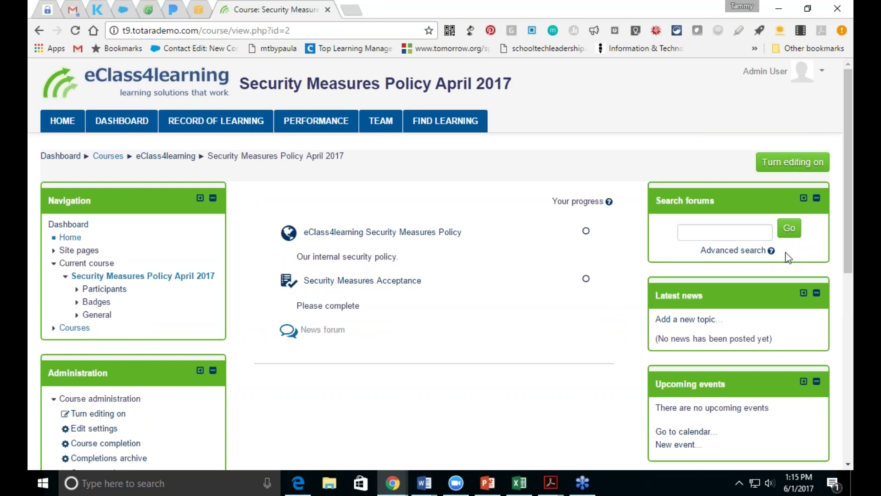
left_click_drag(848, 251, 848, 355)
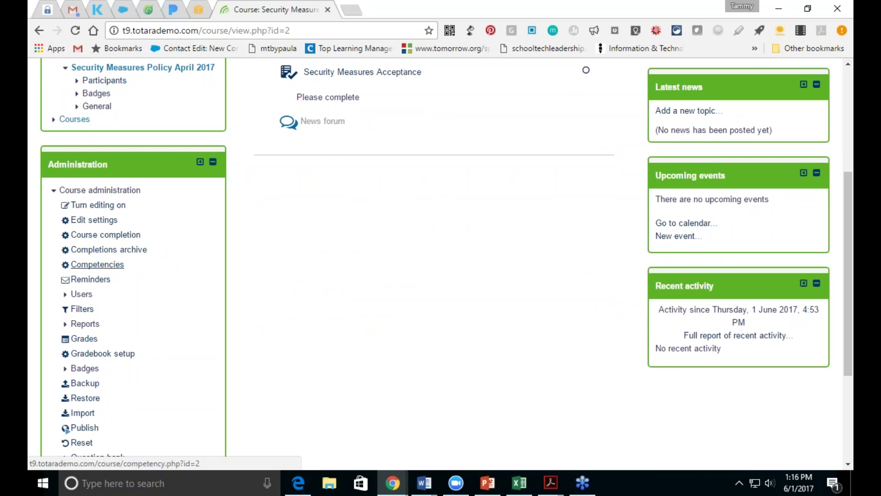
left_click(98, 265)
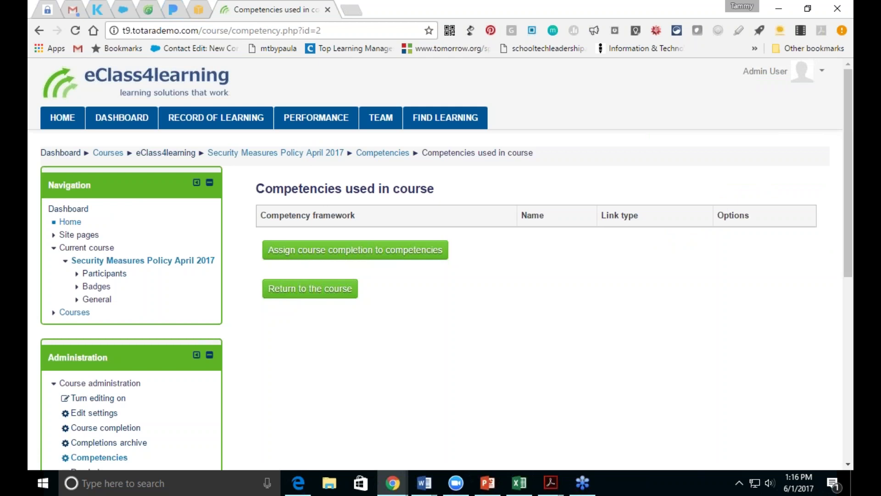
Step: Link the Global Awareness competency to course completion, then go to the Course completion settings
left_click(355, 250)
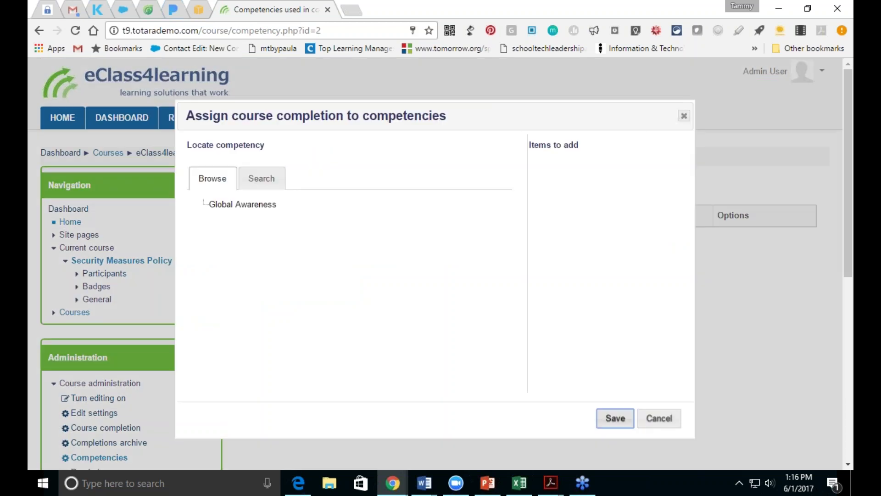
left_click(239, 205)
left_click(616, 419)
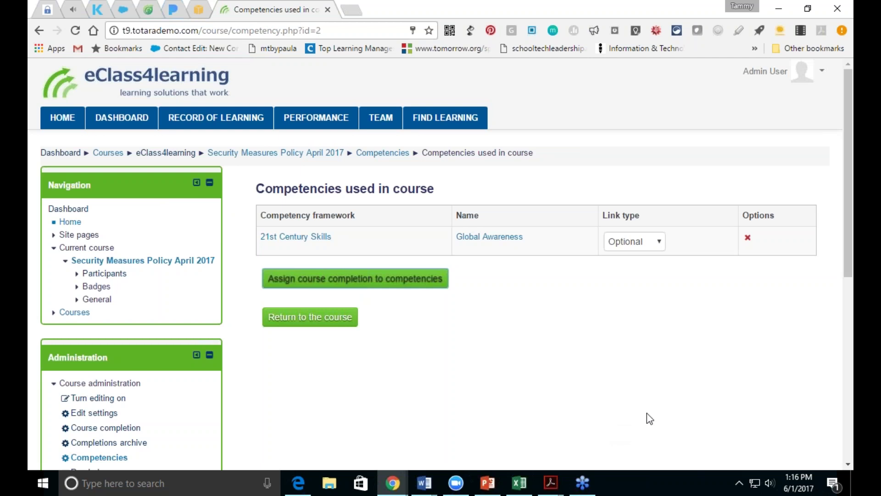
left_click_drag(847, 265, 821, 328)
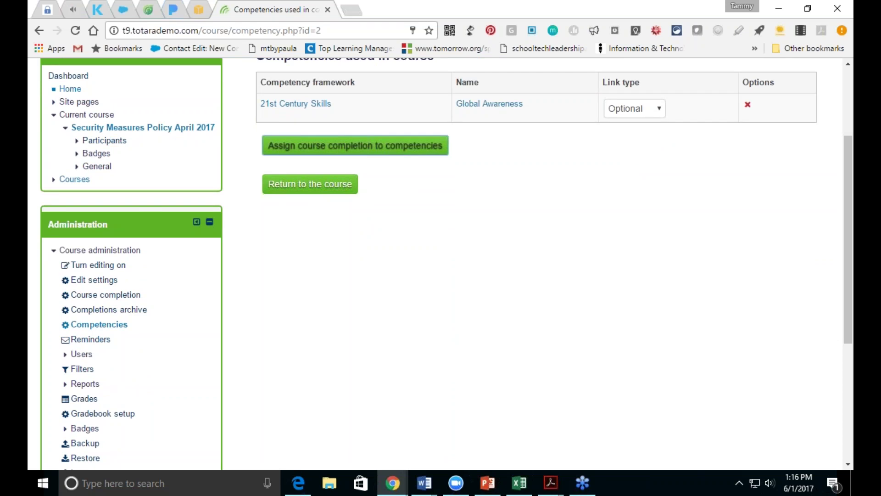
left_click(106, 296)
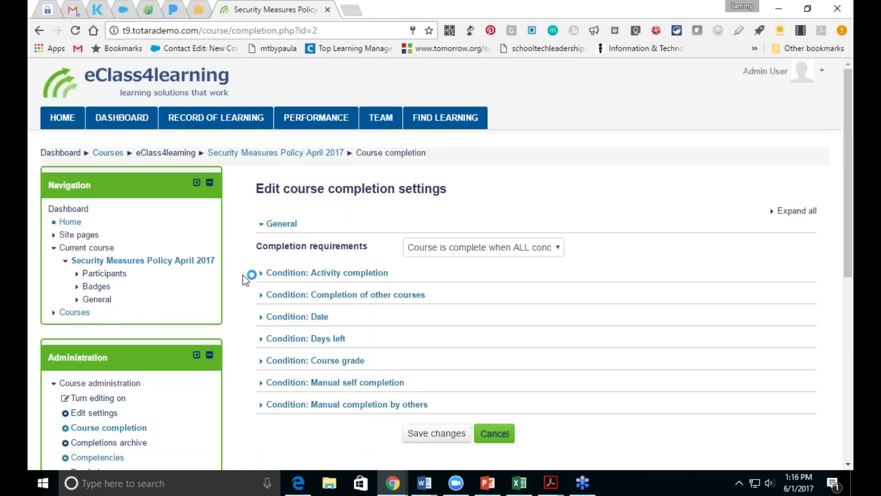
Step: Keep all conditions required and require completion of the Security Measures Acceptance quiz
left_click(559, 252)
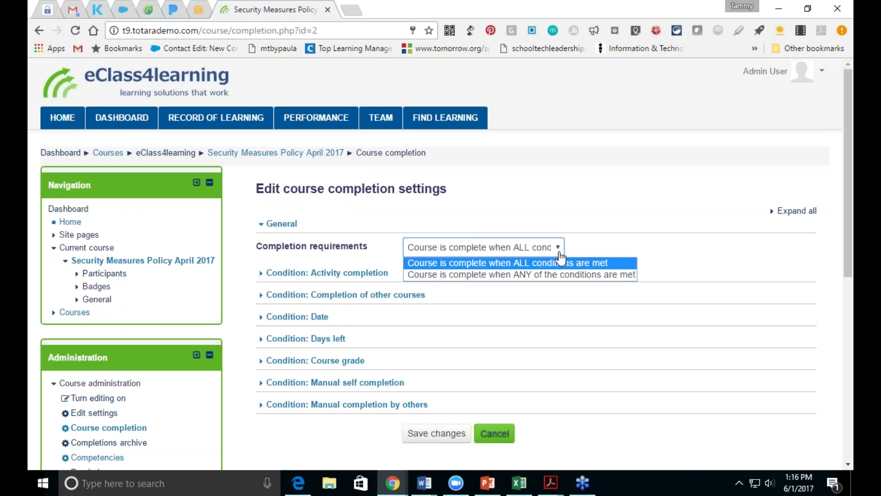
left_click(561, 260)
left_click(305, 274)
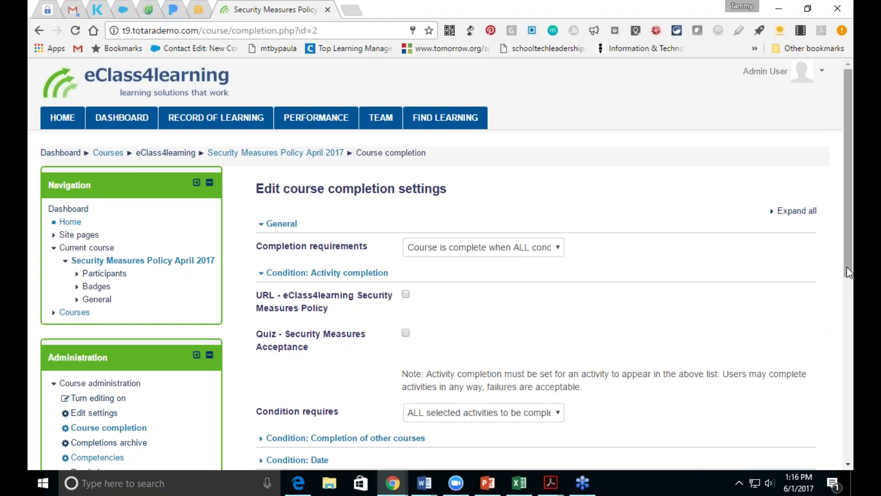
left_click_drag(847, 266, 850, 304)
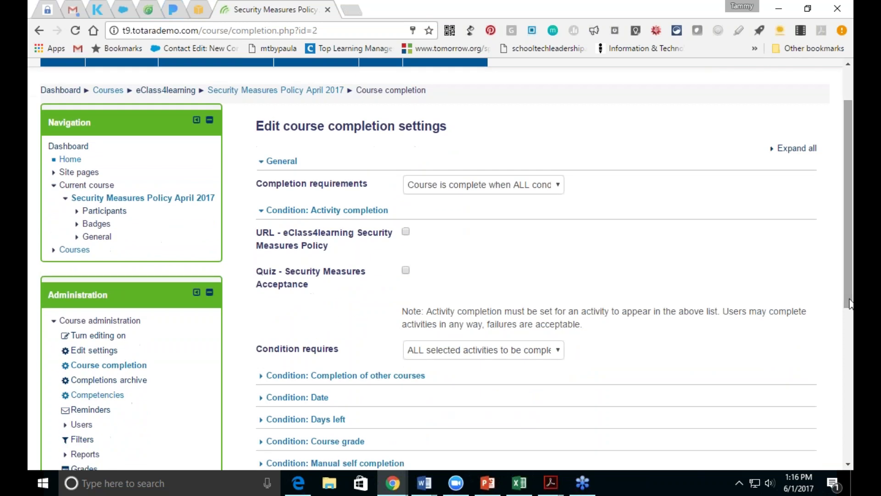
left_click(405, 270)
left_click_drag(848, 275, 849, 339)
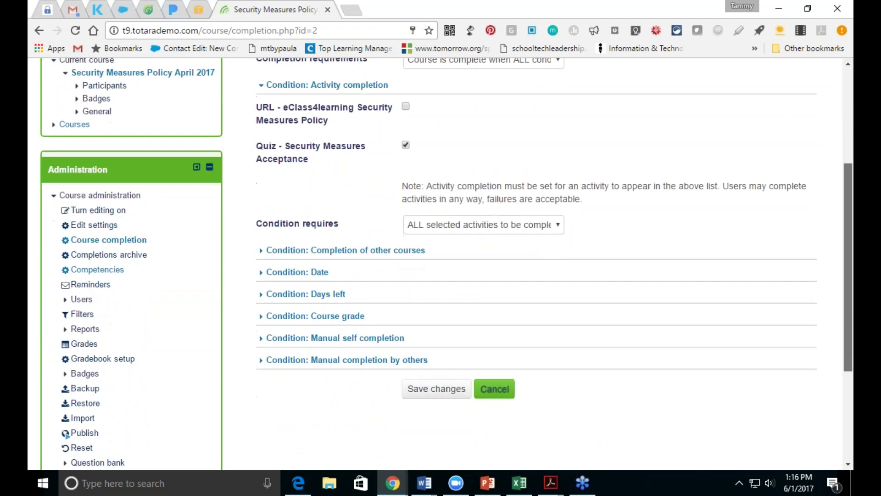
Step: Enable the course grade condition with a required grade of 80 and save the completion criteria
left_click(315, 317)
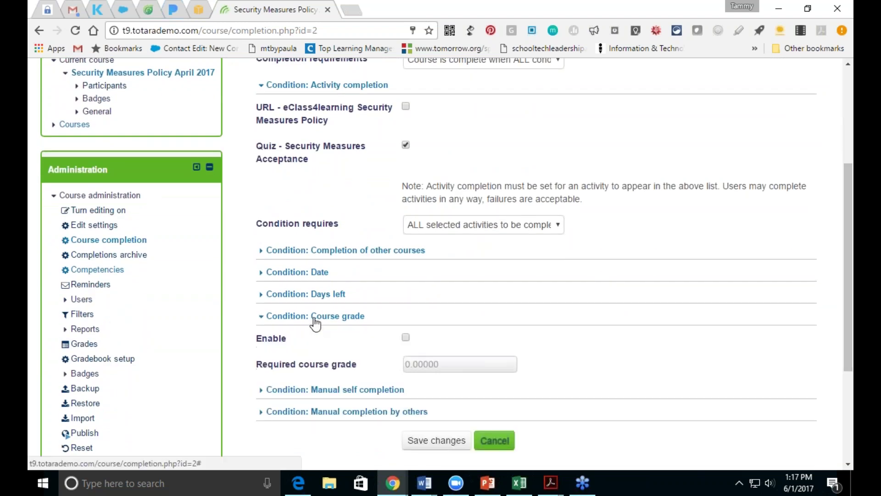
left_click(406, 337)
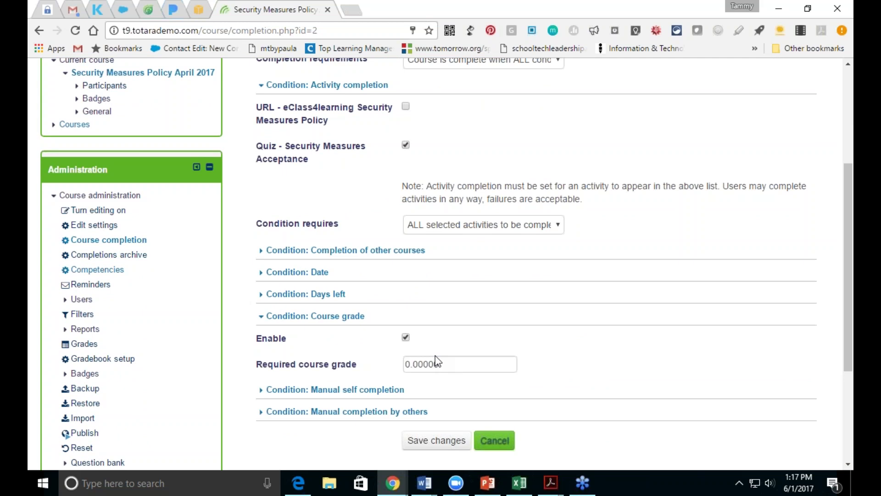
left_click(404, 368)
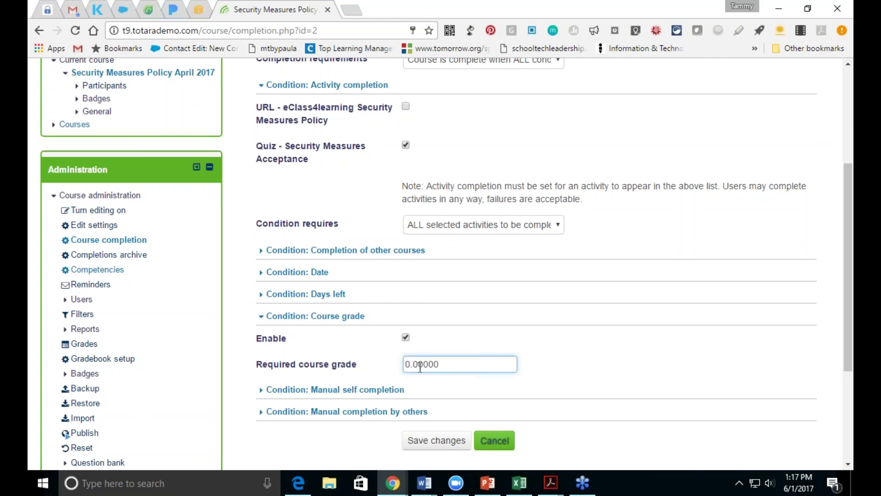
type("8")
left_click(437, 441)
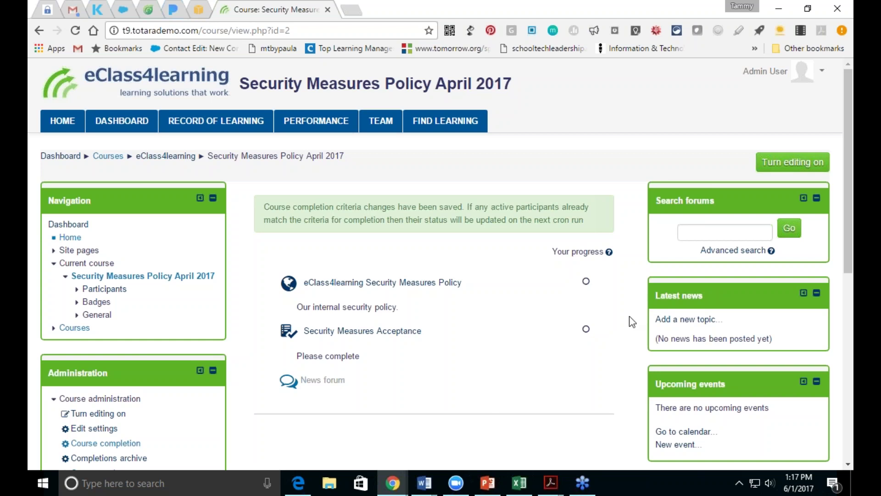
Step: Scroll the Administration block and expand Site administration, then its Courses section
left_click_drag(847, 260, 847, 319)
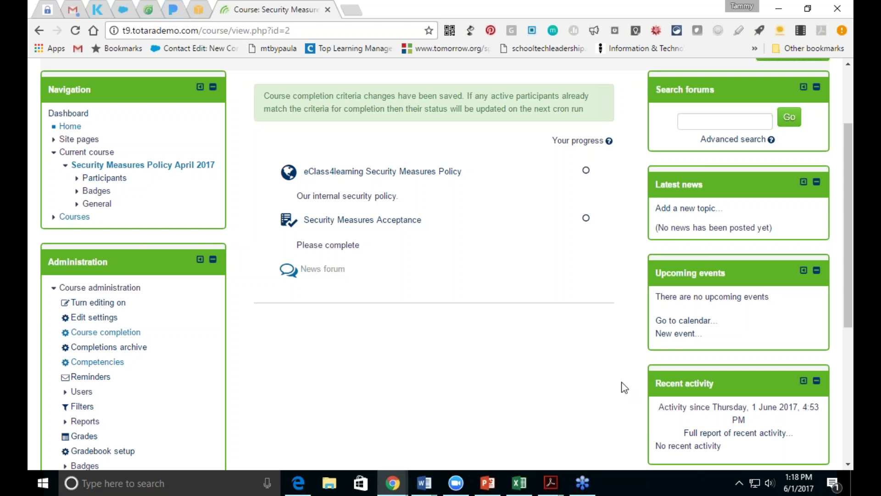
left_click_drag(847, 320, 847, 305)
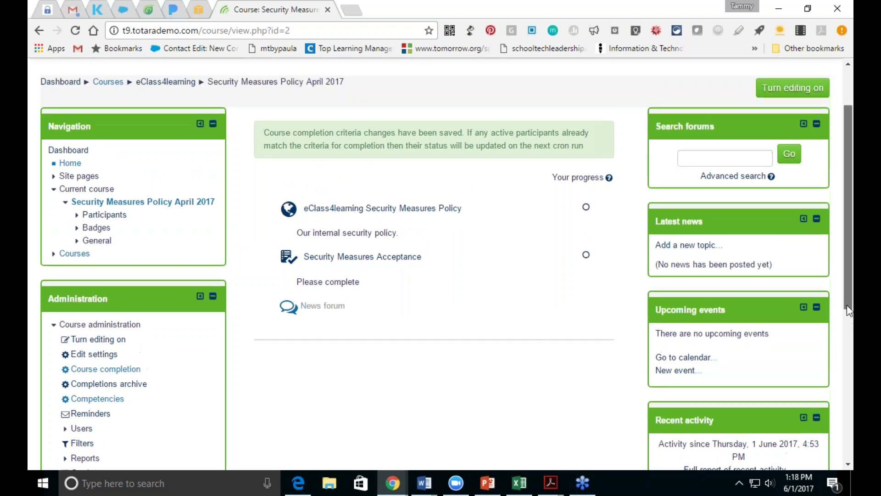
scroll(845, 294, "up", 1)
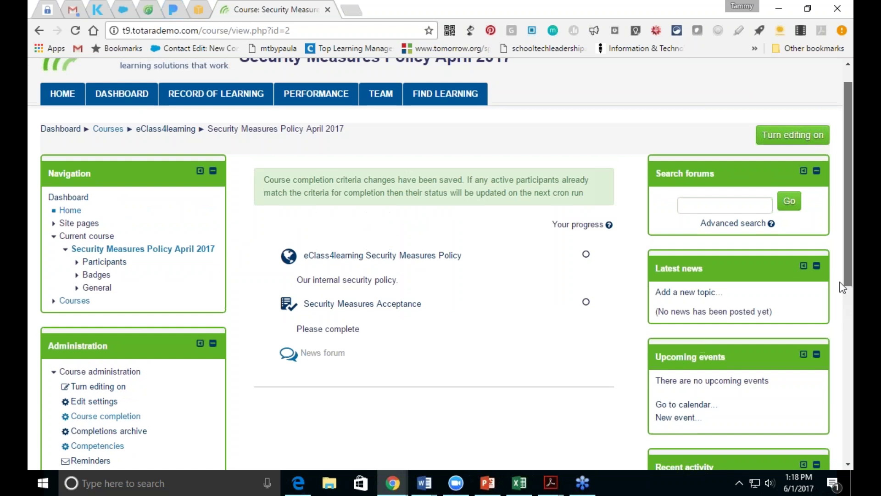
scroll(842, 275, "up", 2)
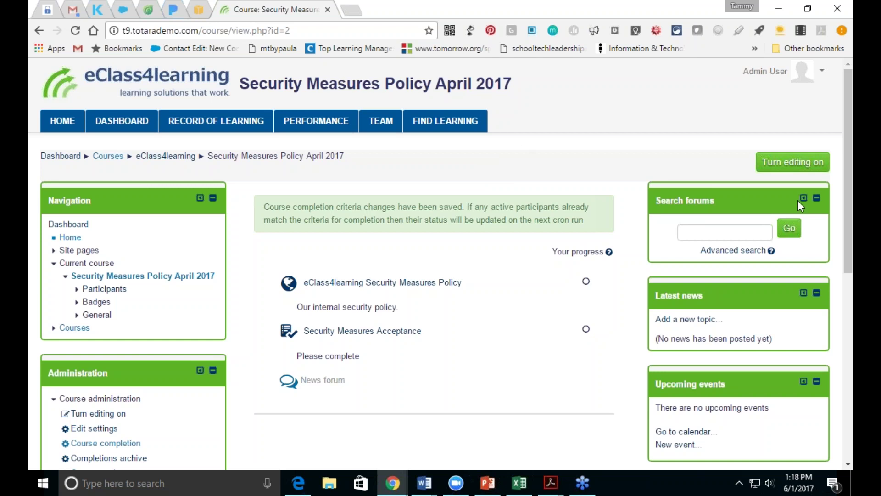
scroll(847, 210, "down", 5)
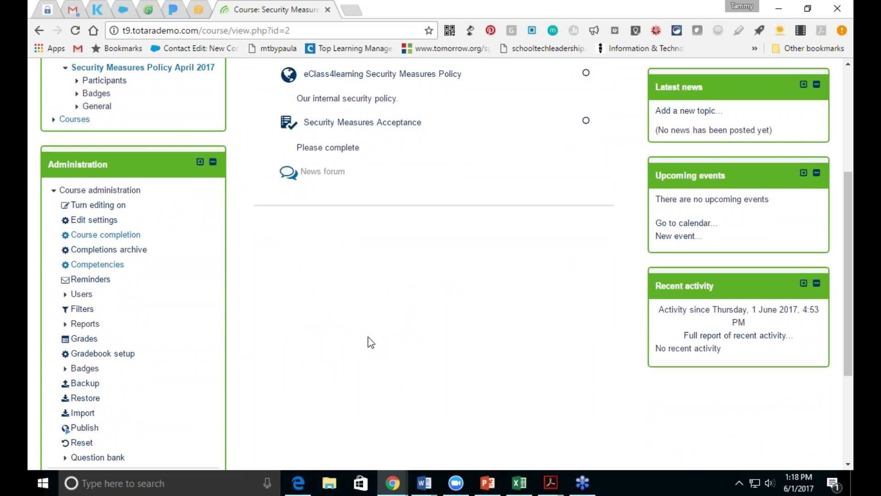
left_click_drag(847, 298, 847, 202)
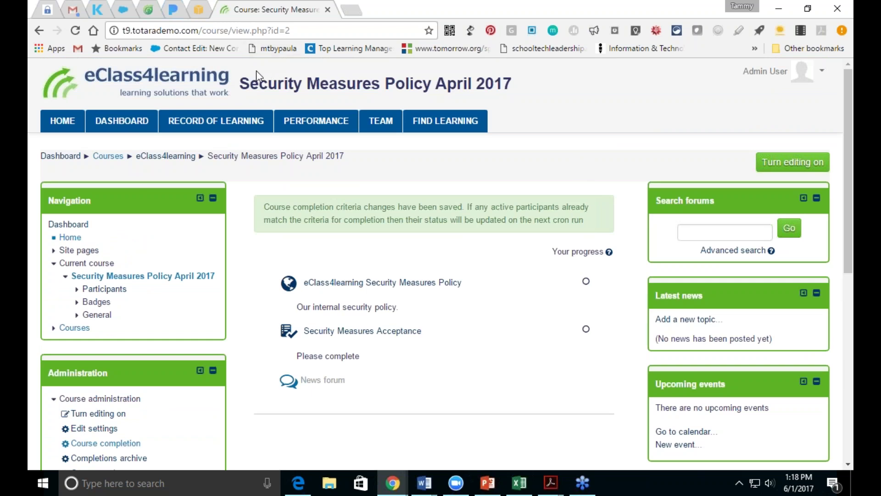
left_click_drag(847, 244, 846, 429)
left_click(114, 334)
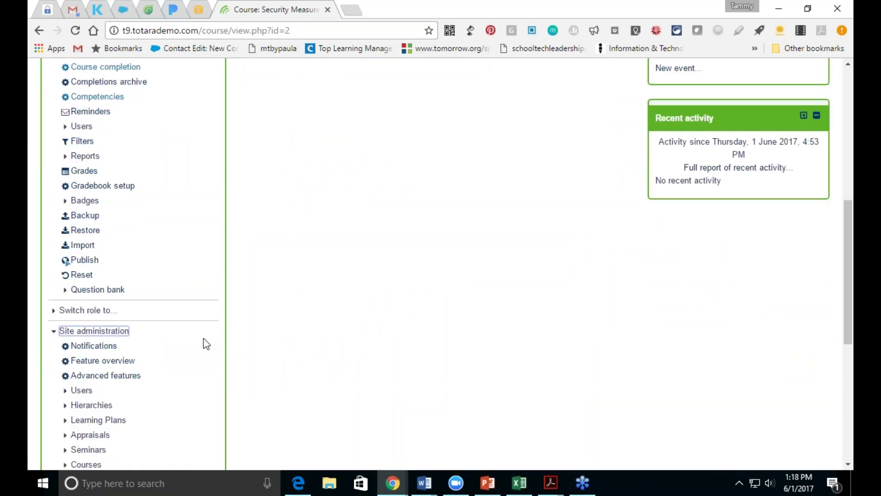
left_click_drag(846, 251, 846, 354)
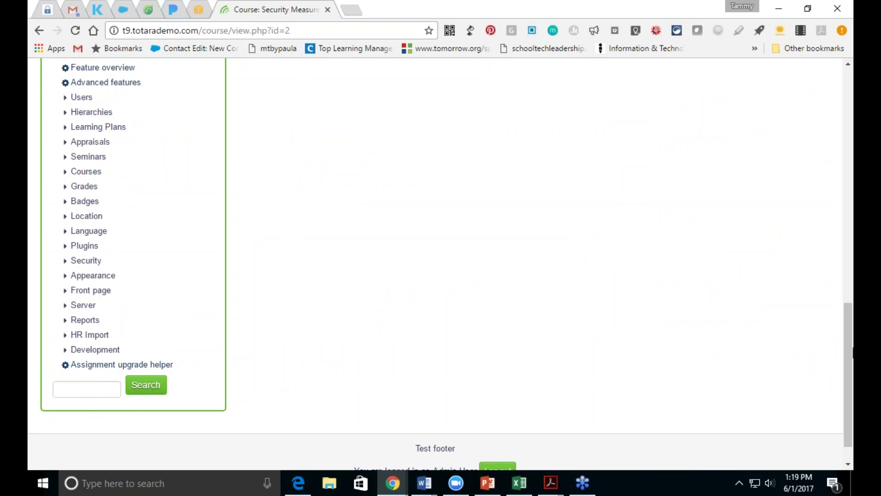
left_click(86, 171)
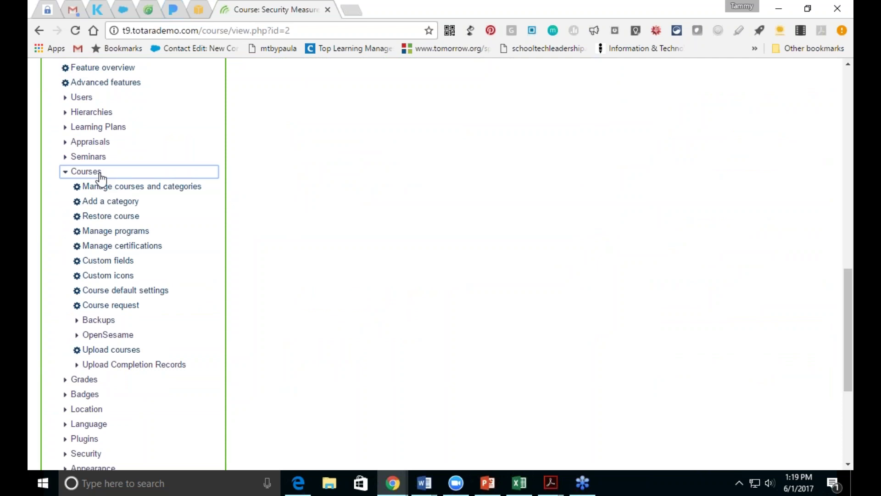
Step: Go to Manage programs, leave the Miscellaneous category at top level, and start a new program
left_click(117, 231)
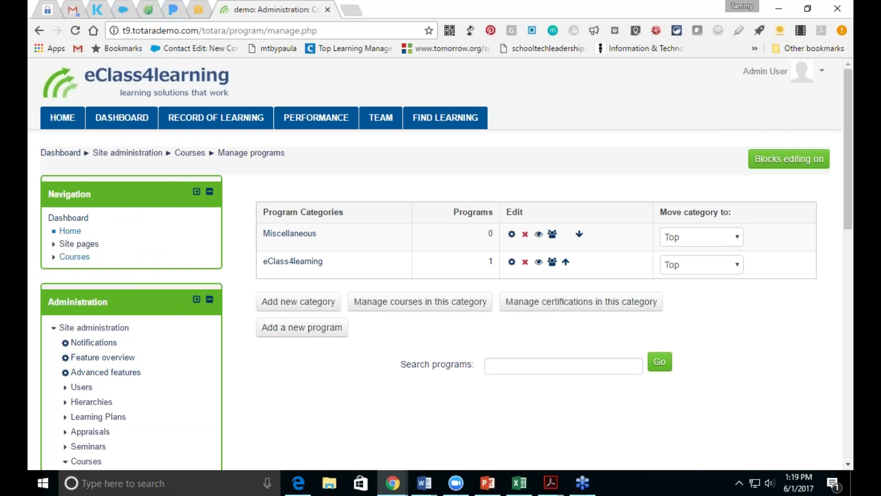
left_click(743, 242)
left_click(744, 242)
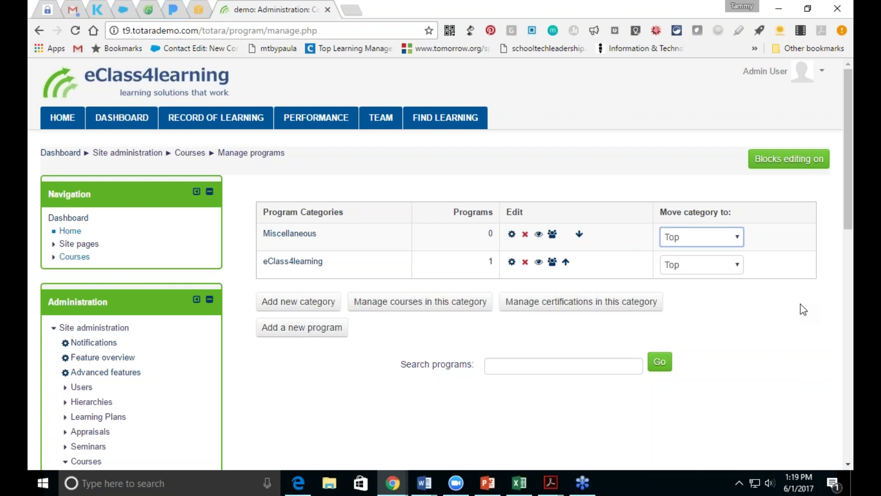
left_click(312, 328)
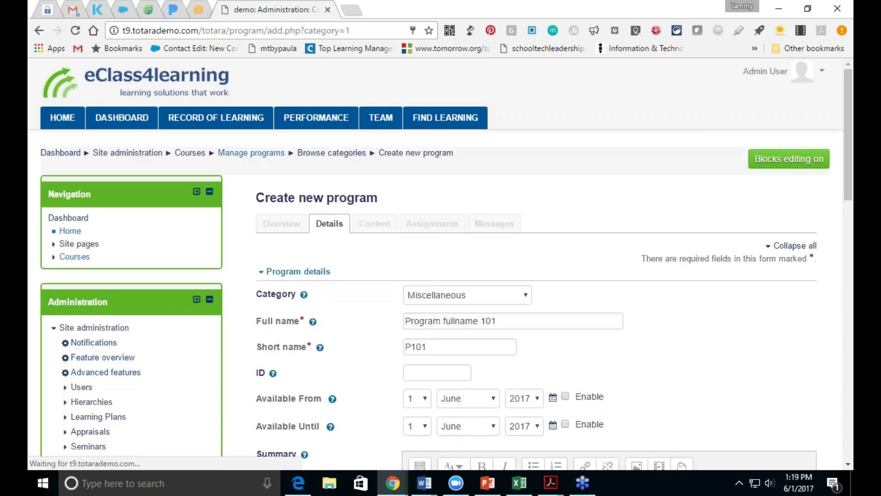
Step: Put the program in eClass4learning, named 'New Employee Program' with short name 'NEP'
left_click(521, 296)
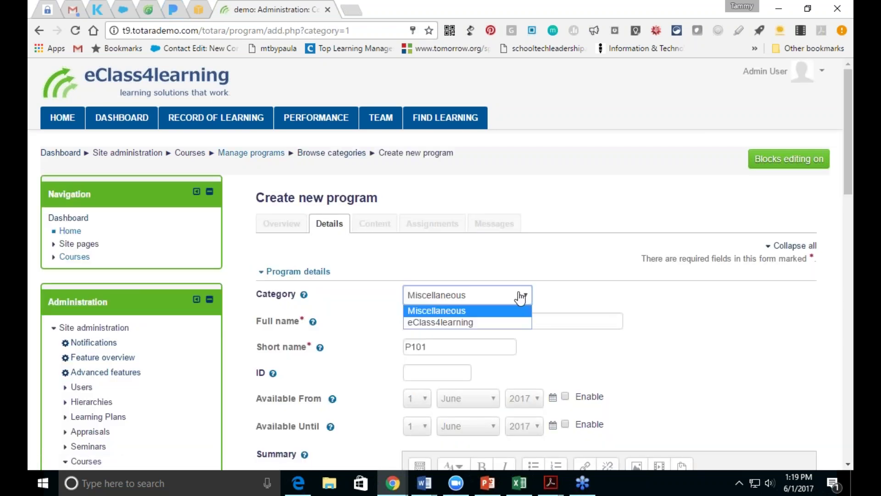
left_click(515, 321)
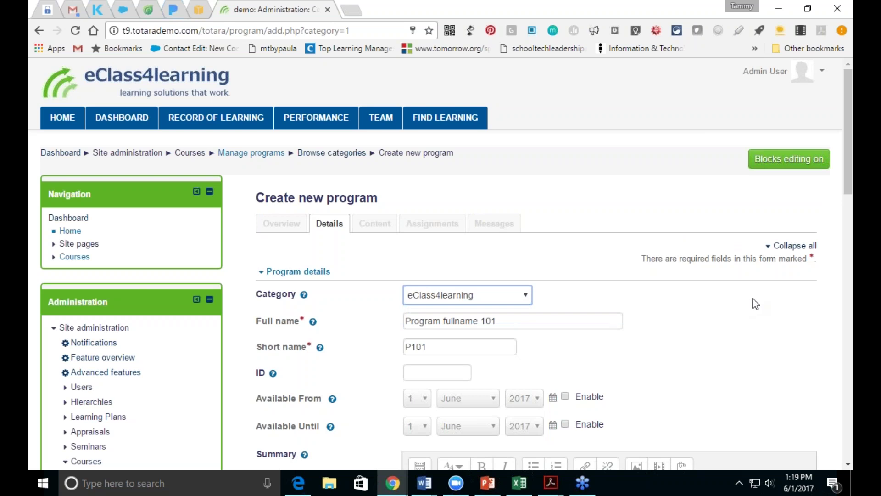
left_click_drag(548, 324, 396, 310)
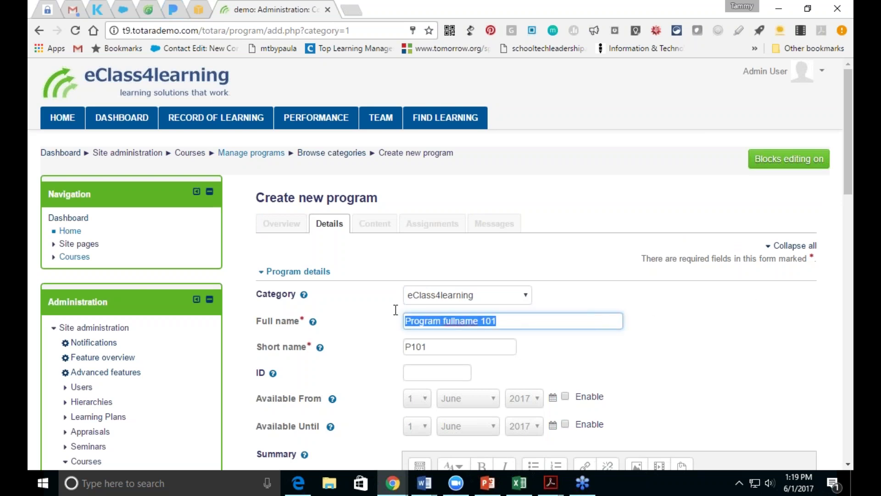
key("BackSpace")
type("New ")
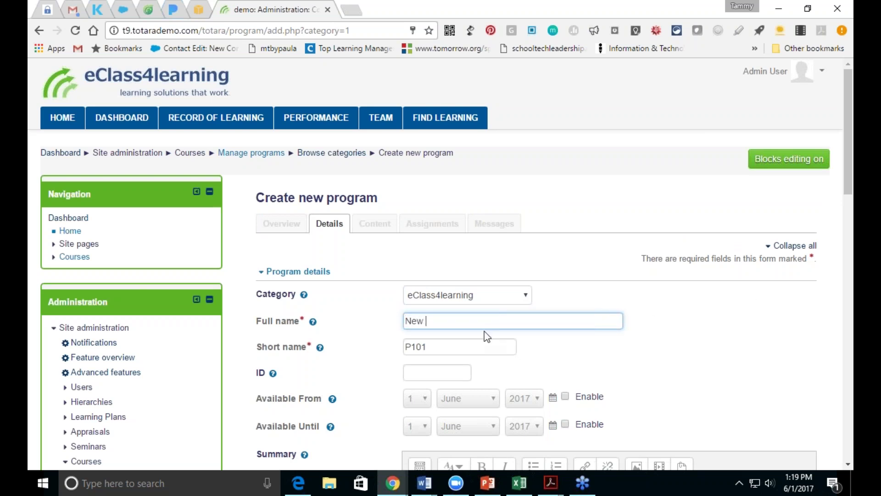
type("Employee Program")
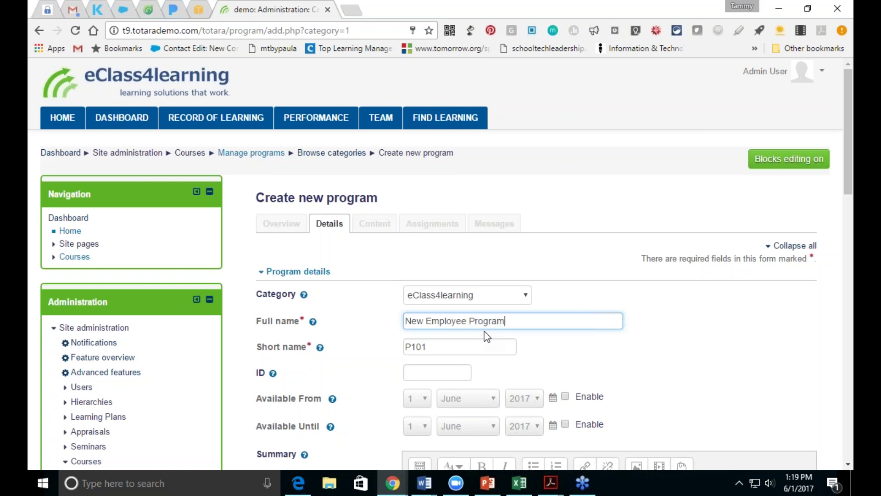
left_click(499, 344)
key("BackSpace")
key("BackSpace")
key("BackSpace")
key("BackSpace")
type("NEP")
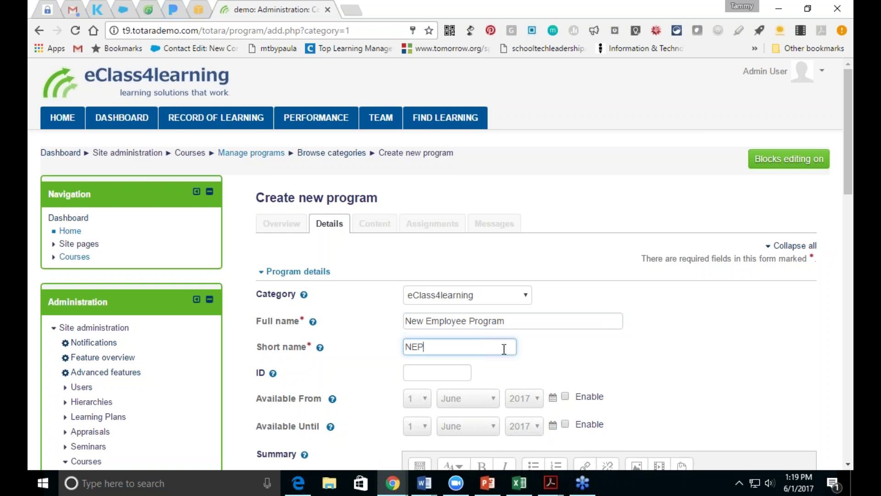
Step: Scroll down the program form and bring up the Choose icon dialog
left_click(851, 200)
scroll(649, 193, "up", 5)
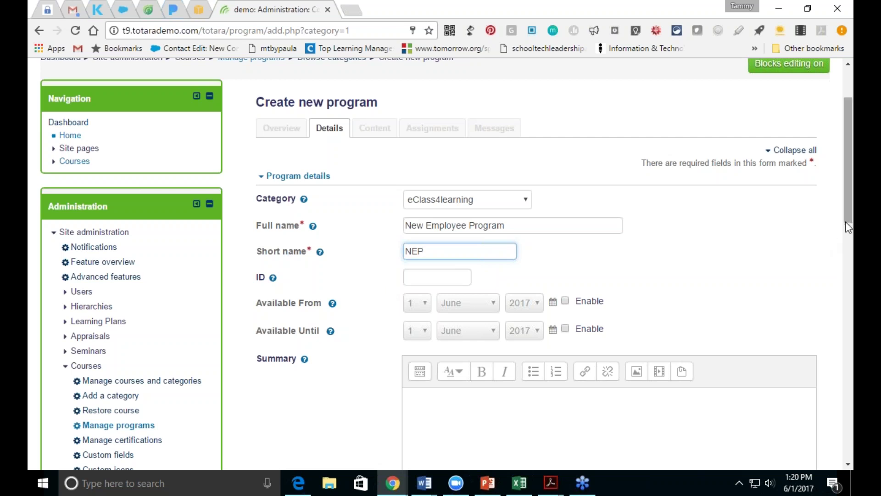
left_click_drag(848, 224, 848, 294)
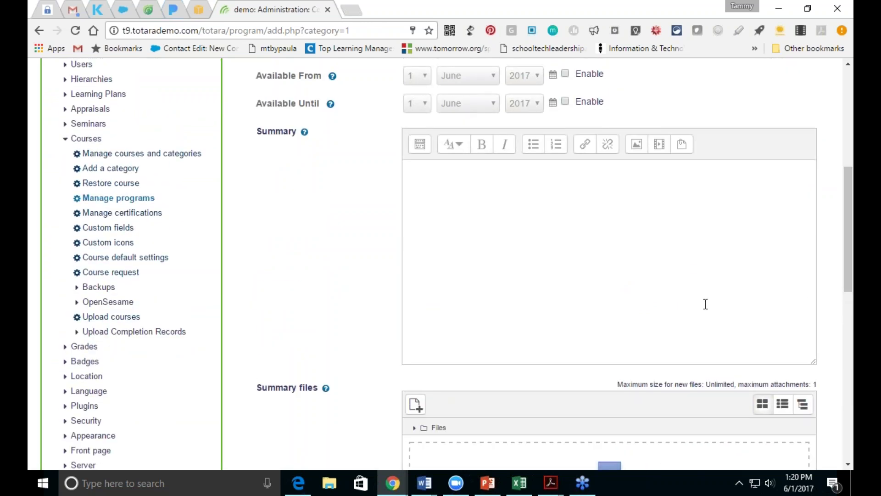
left_click_drag(849, 287, 845, 351)
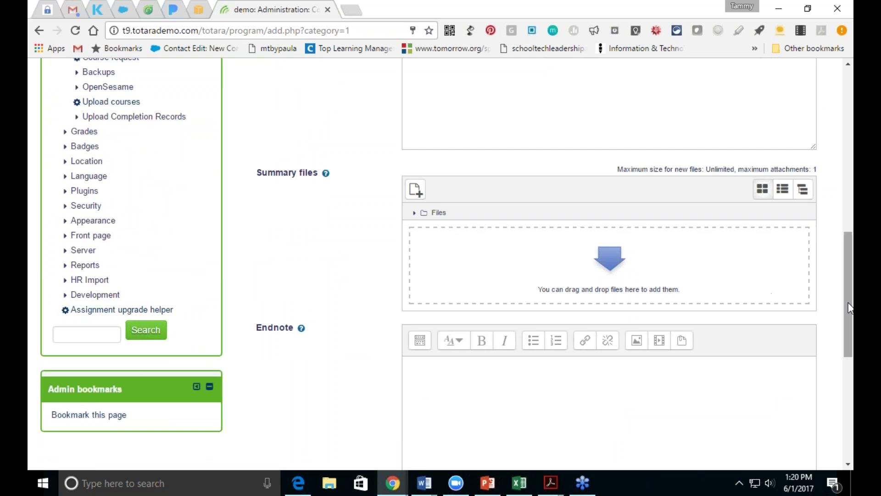
left_click_drag(847, 301, 843, 359)
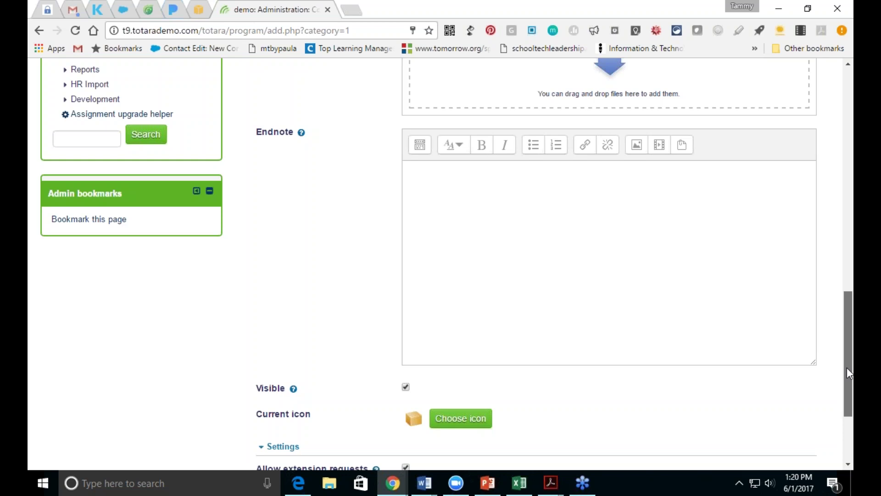
left_click_drag(847, 367, 847, 391)
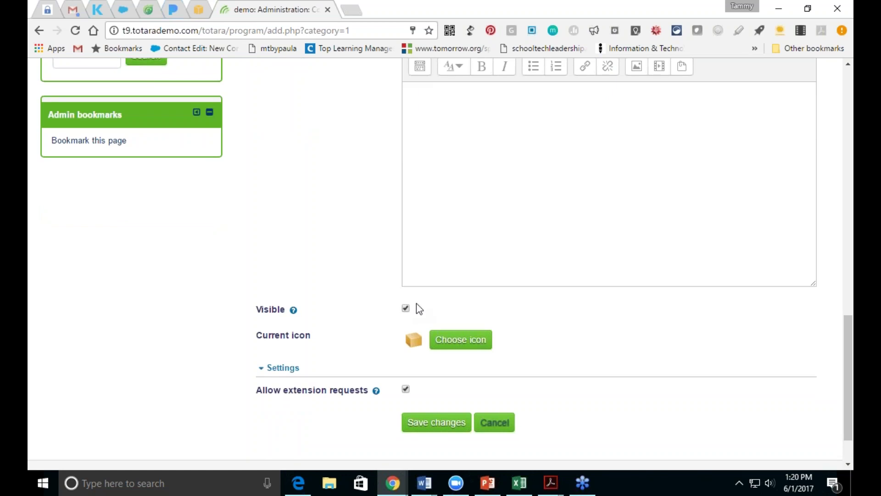
left_click(441, 344)
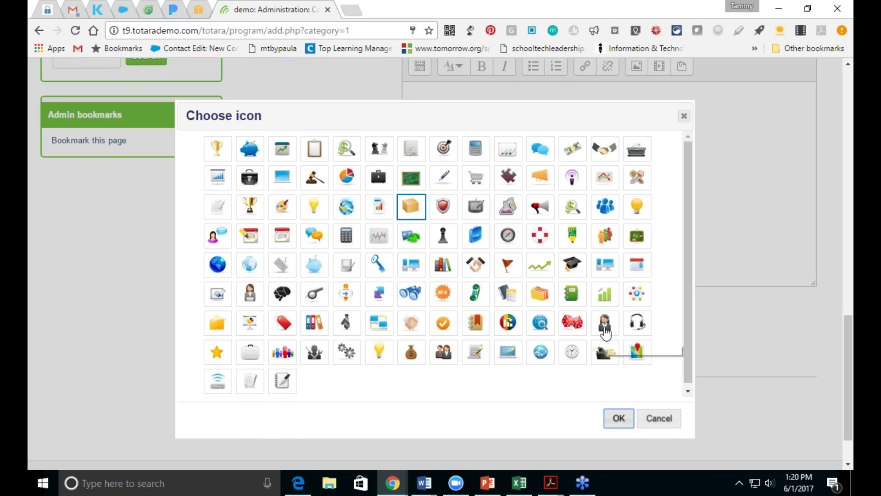
Step: Choose the handshake icon for New Employee Program and save to create the program
left_click(606, 150)
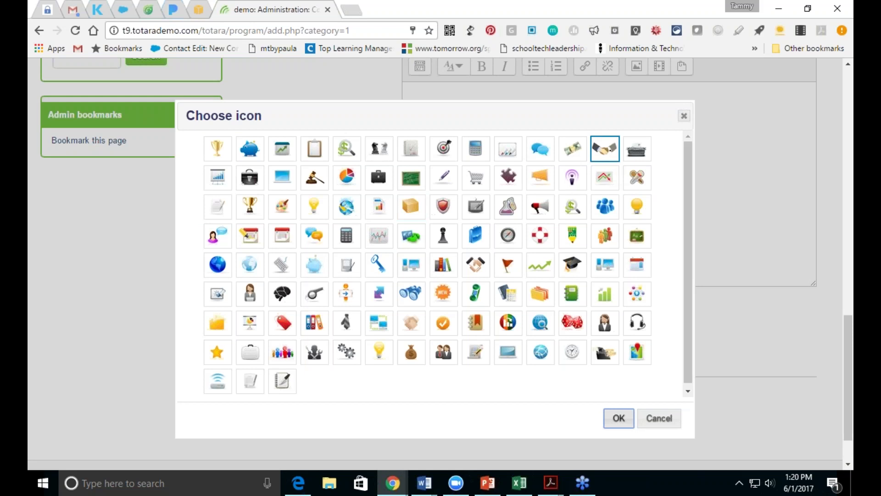
left_click(619, 419)
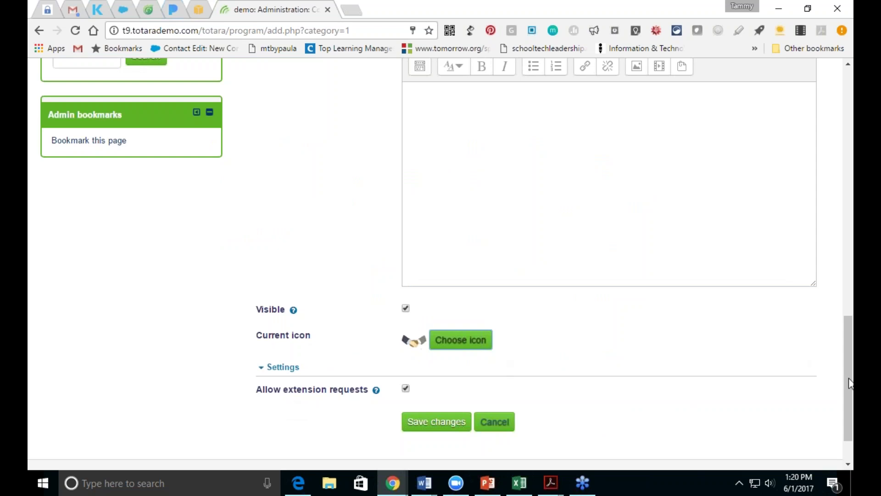
left_click_drag(848, 388, 852, 428)
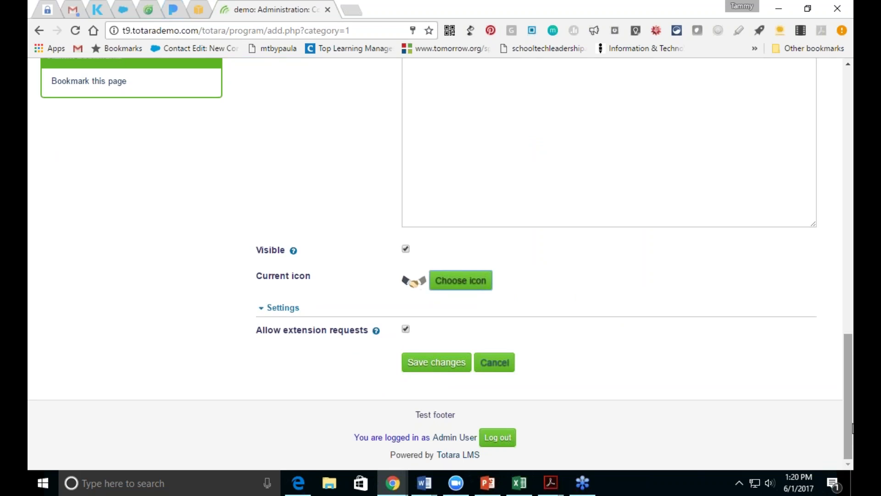
left_click_drag(852, 428, 836, 454)
left_click(452, 371)
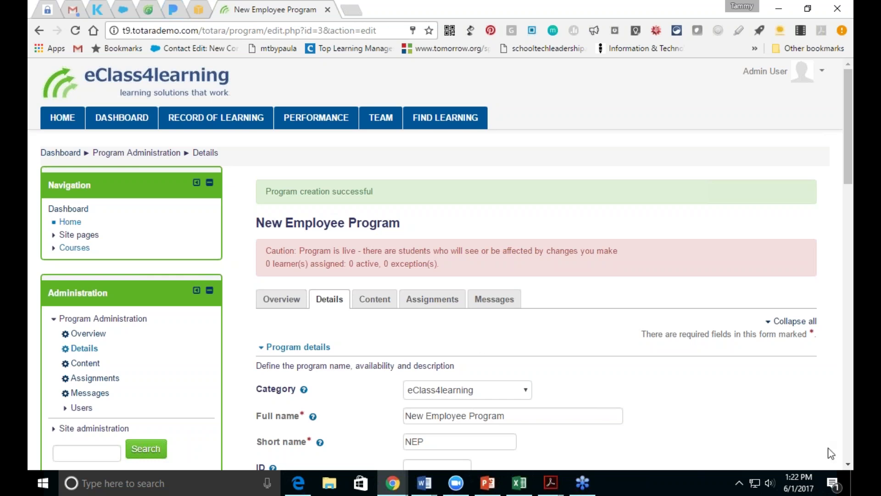
Step: Scroll the newly created program's page and go to its Content tab
scroll(849, 464, "down", 6)
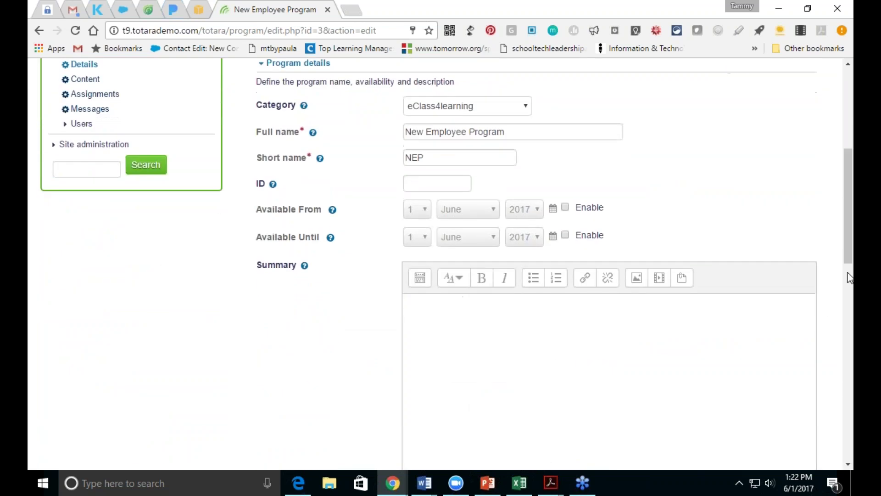
left_click_drag(848, 261, 831, 181)
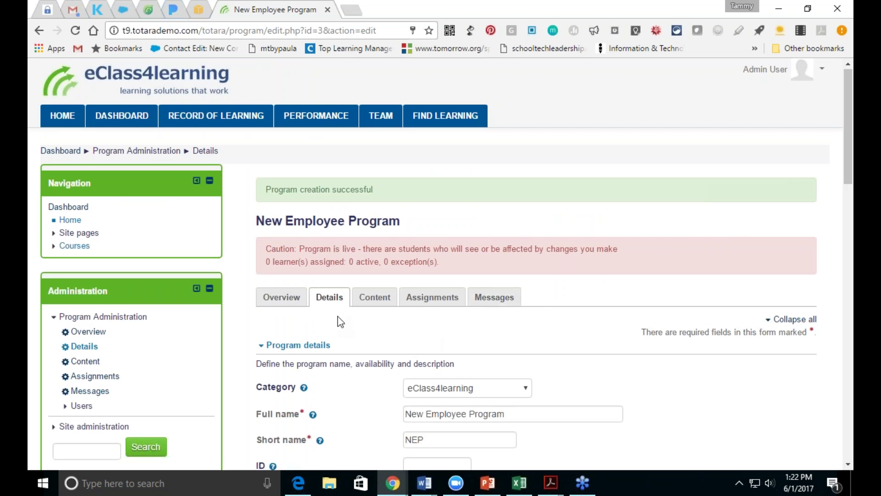
left_click(373, 298)
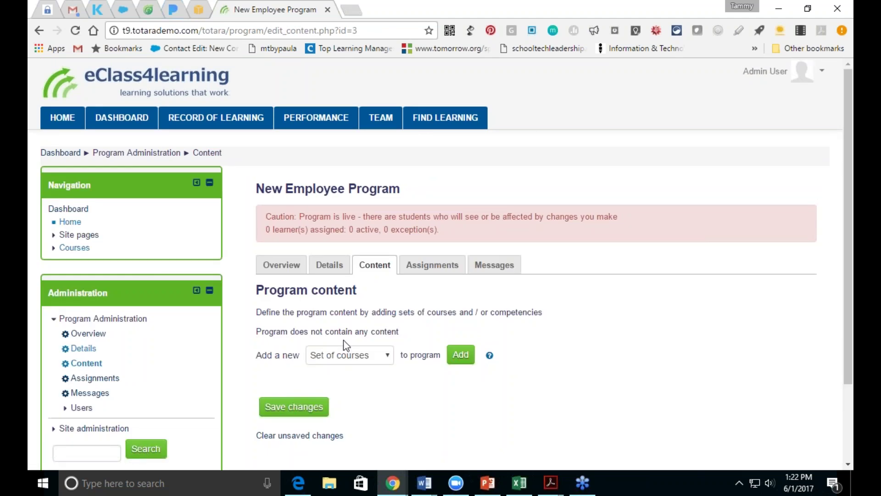
Step: Add a Set of courses containing Security Measures Policy April 2017 from eClass4learning
left_click(385, 359)
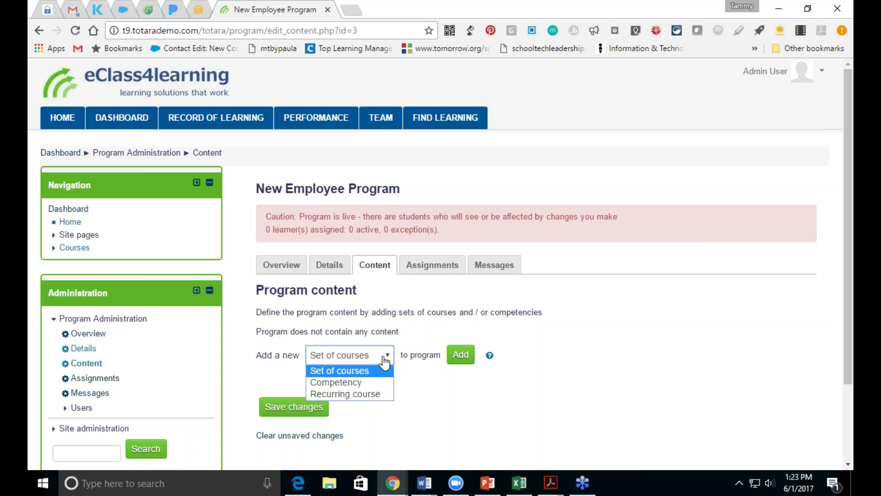
left_click(461, 354)
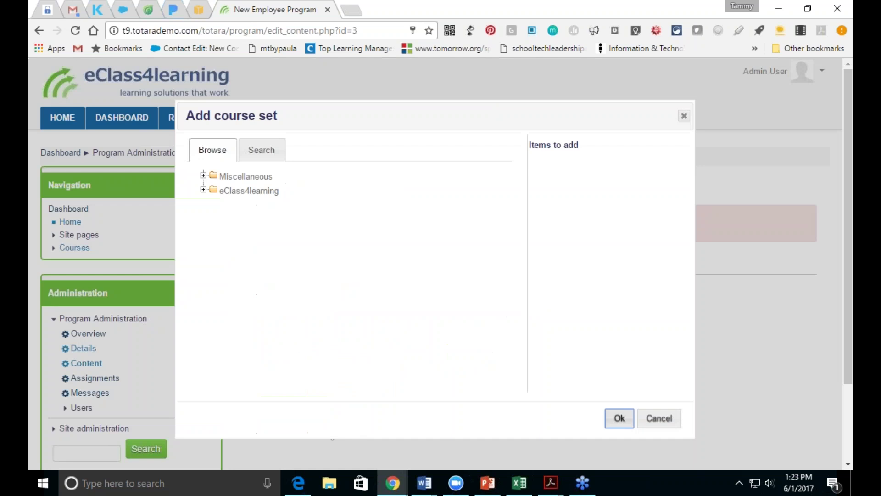
left_click(203, 176)
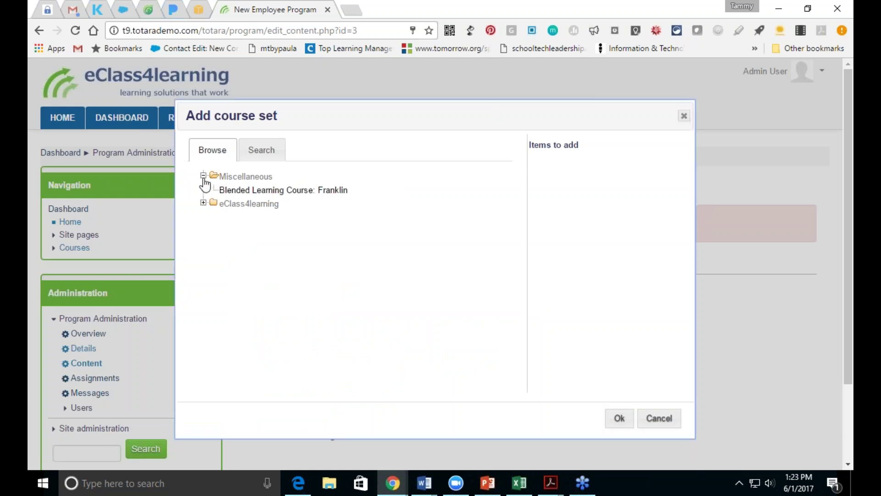
left_click(203, 203)
left_click(232, 221)
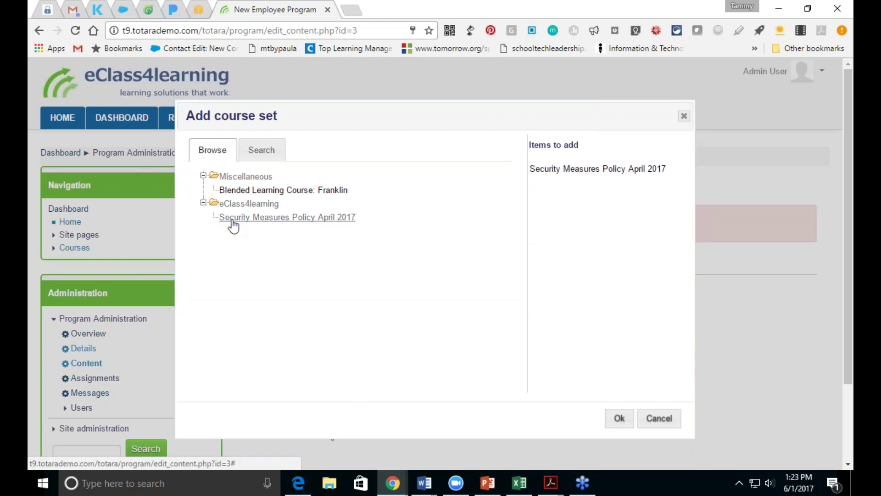
left_click(614, 421)
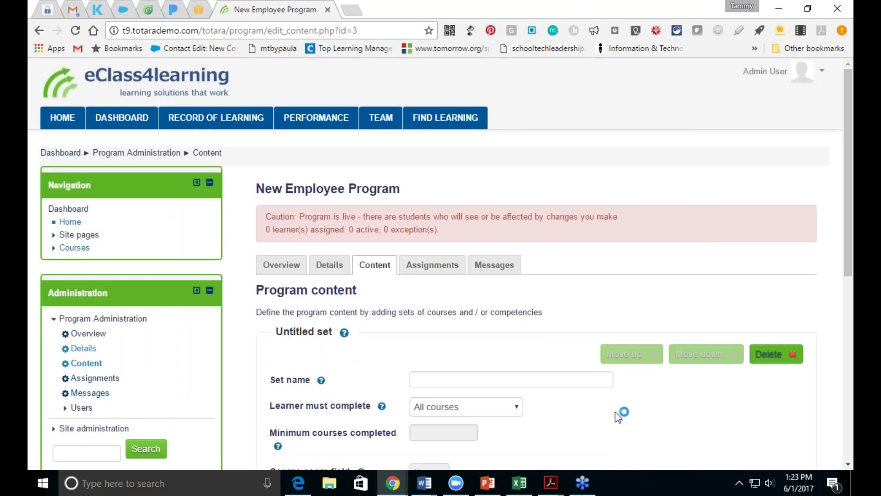
Step: Add Blended Learning Course: Franklin from Miscellaneous to the course set
left_click_drag(848, 256, 712, 390)
left_click(440, 355)
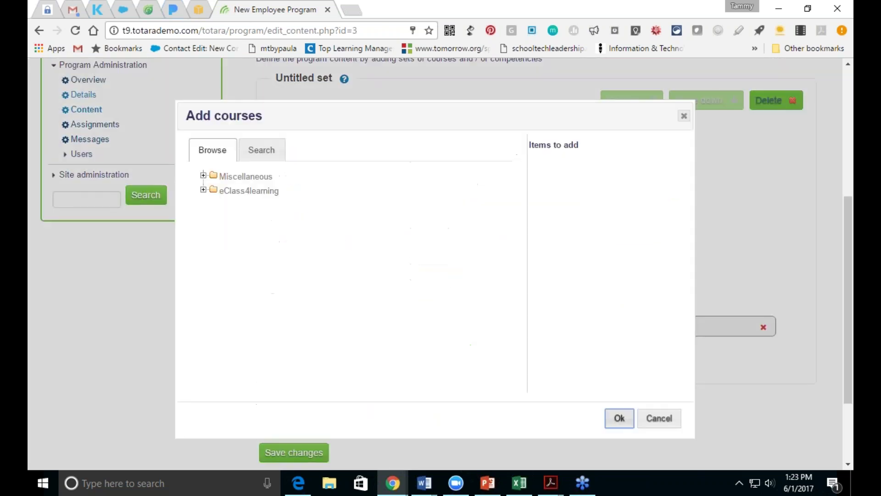
left_click(203, 177)
left_click(225, 190)
left_click(619, 418)
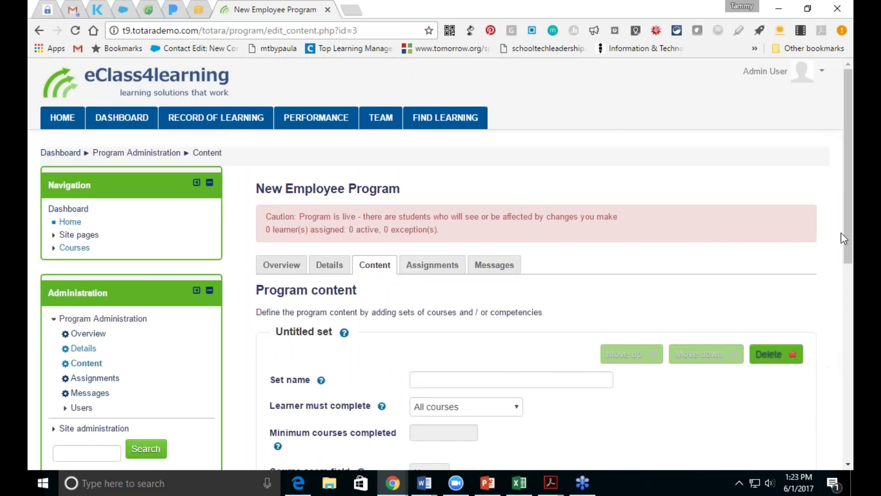
Step: Name the course set 'New Employee Training' and keep All courses as the completion requirement
scroll(848, 207, "down", 3)
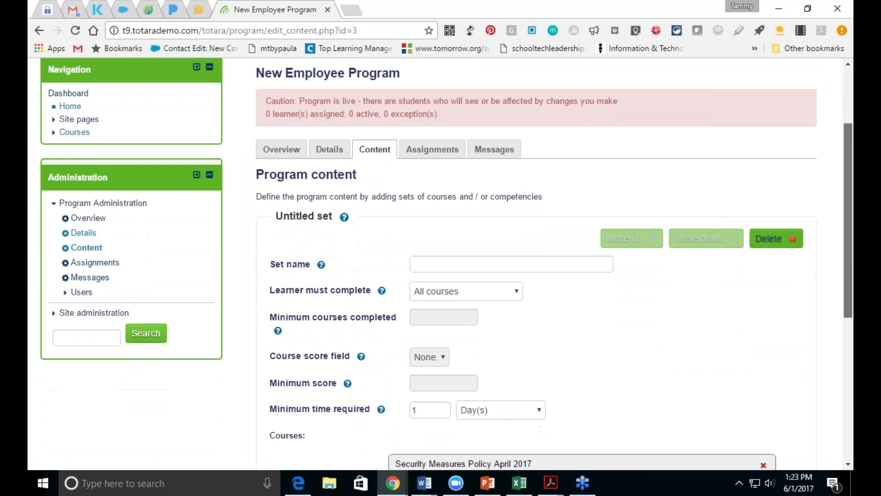
scroll(848, 206, "down", 1)
left_click(471, 241)
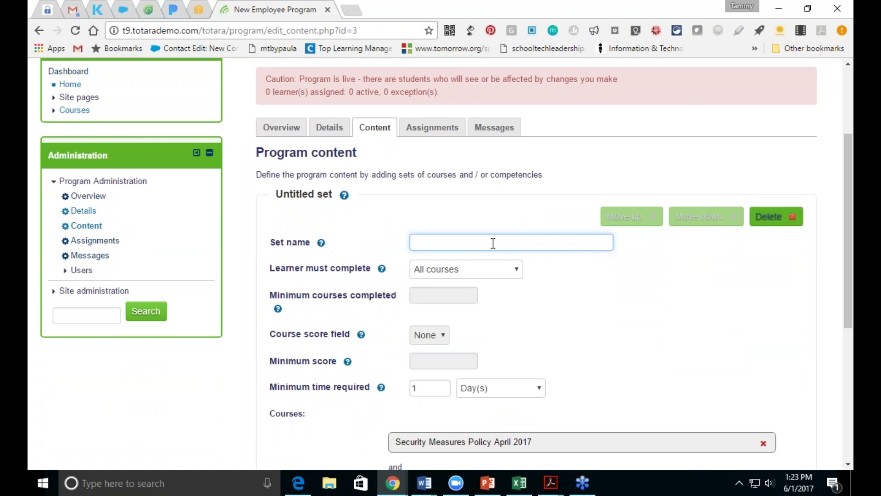
type("New Employee Training")
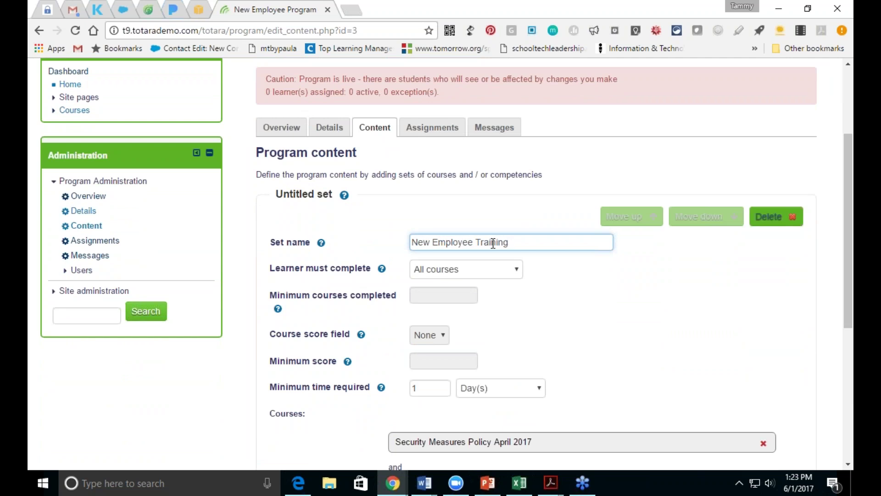
left_click(503, 271)
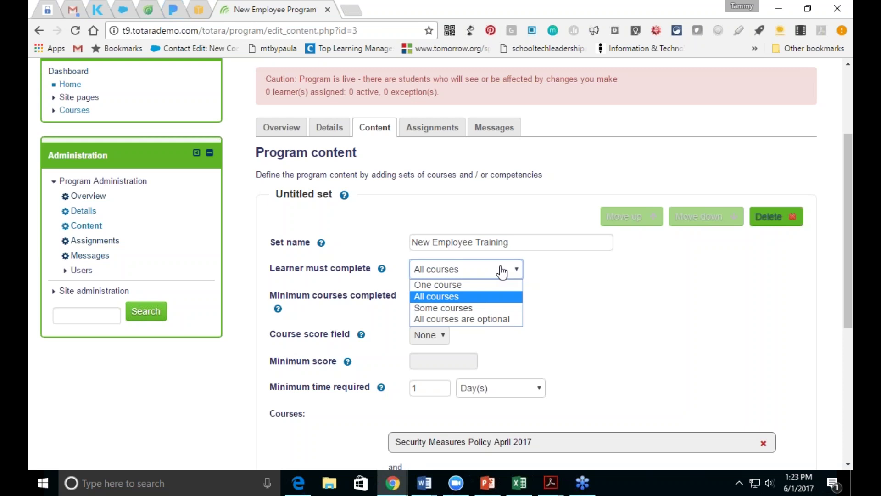
left_click(491, 298)
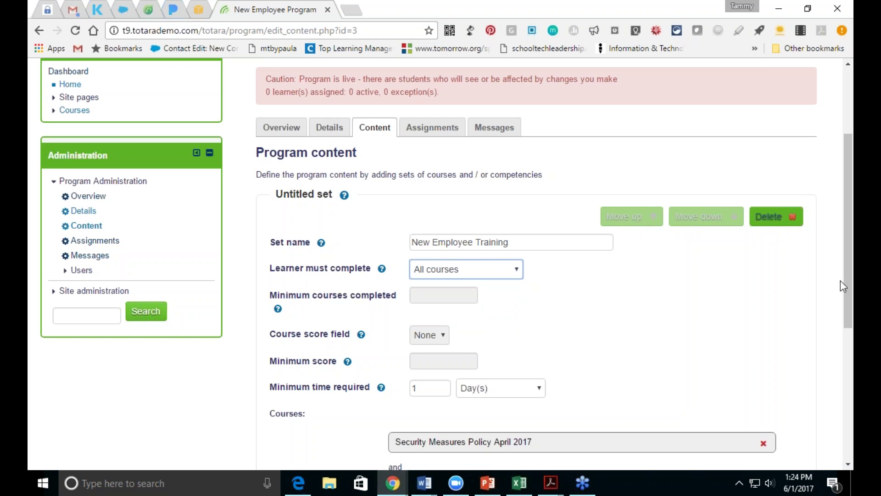
Step: Save and confirm the program content changes, then go to the Assignments page
left_click_drag(849, 290, 847, 362)
left_click(293, 446)
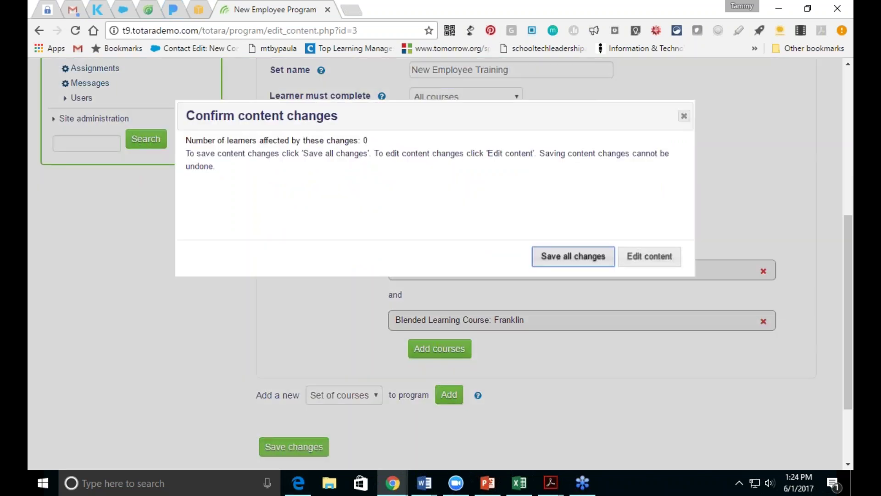
left_click(572, 255)
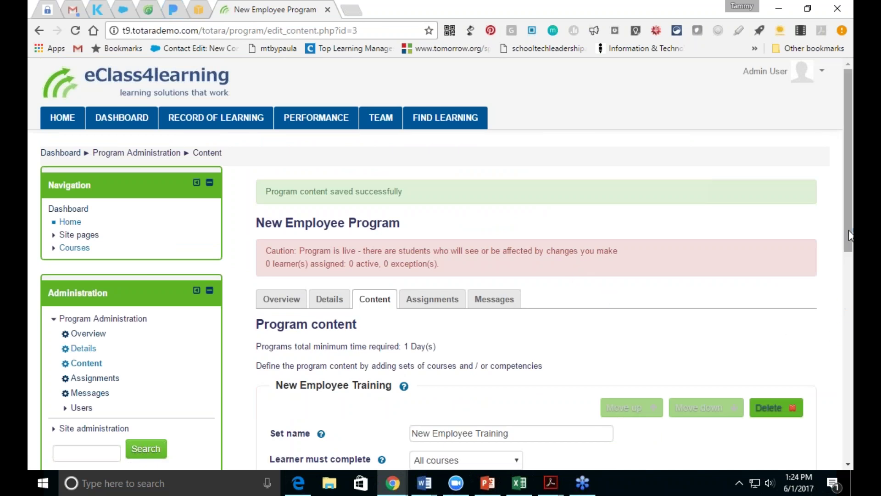
left_click_drag(850, 236, 849, 402)
scroll(420, 180, "up", 5)
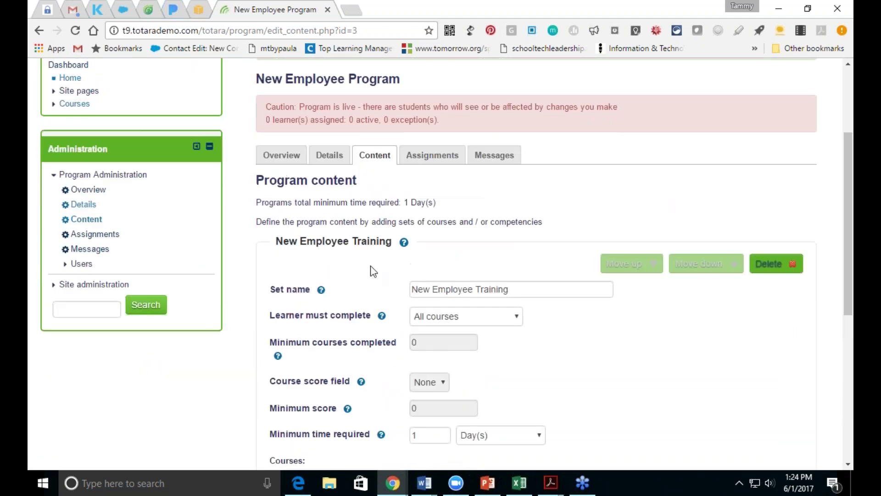
left_click(432, 159)
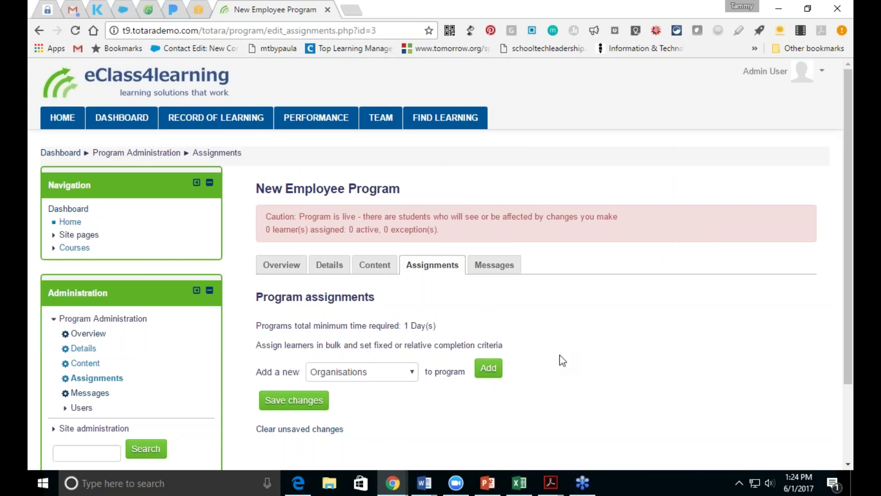
Step: Pick Audiences from the 'Add a new' learner group list and add an empty Audiences section
left_click(407, 381)
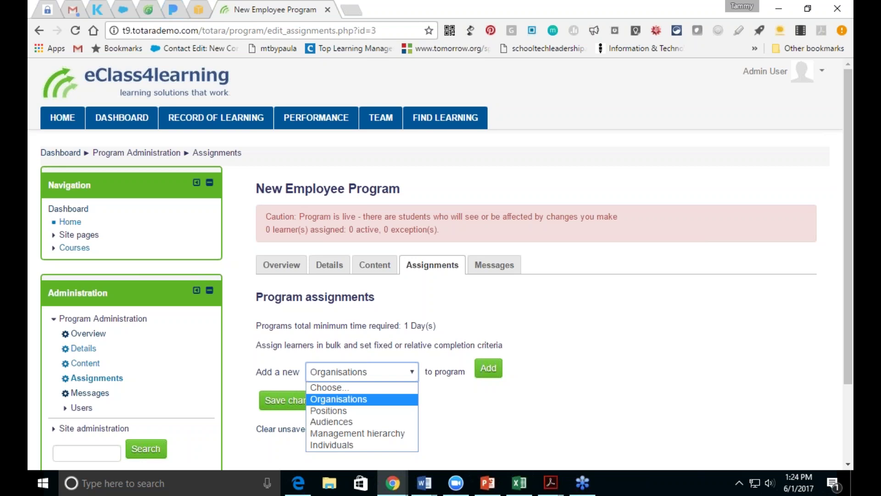
left_click(407, 399)
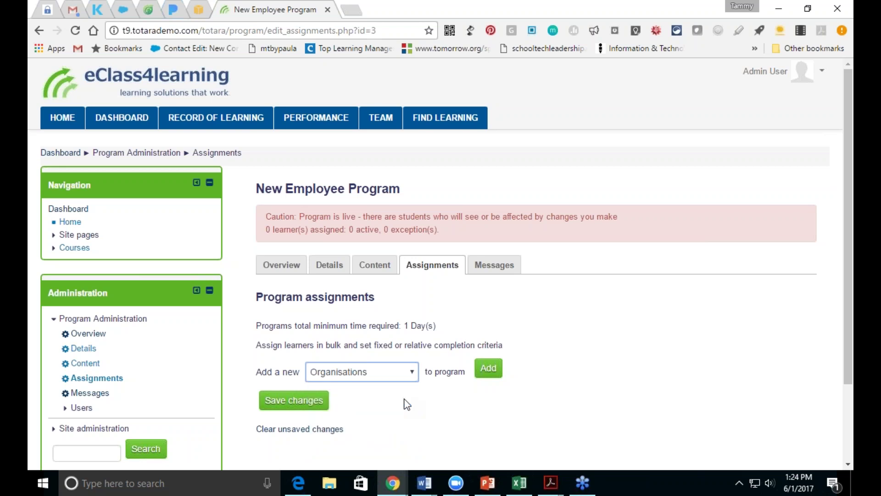
left_click(408, 380)
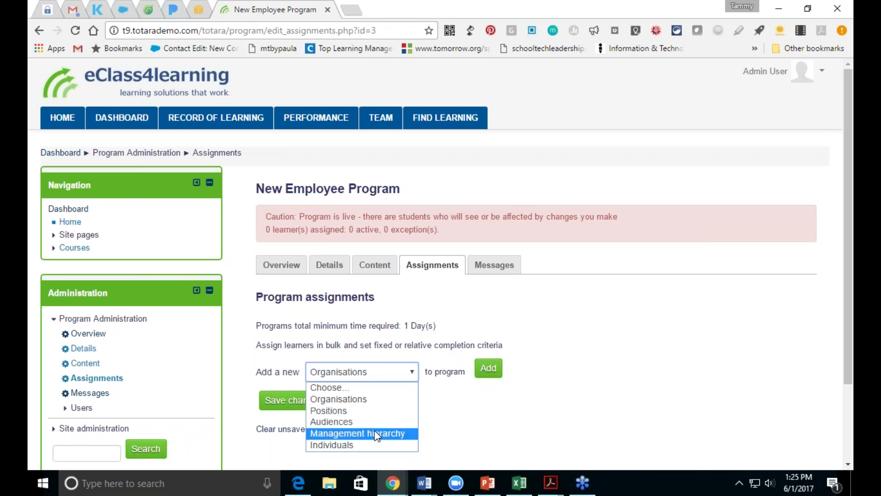
left_click(376, 434)
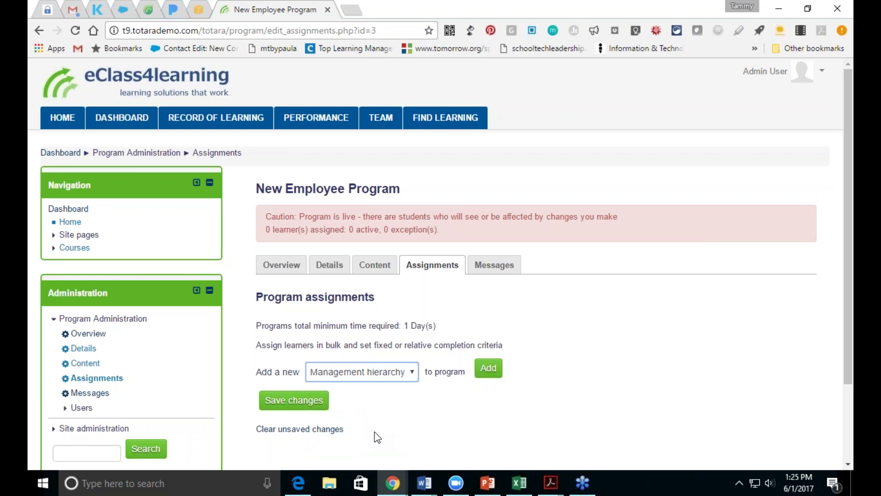
left_click(391, 374)
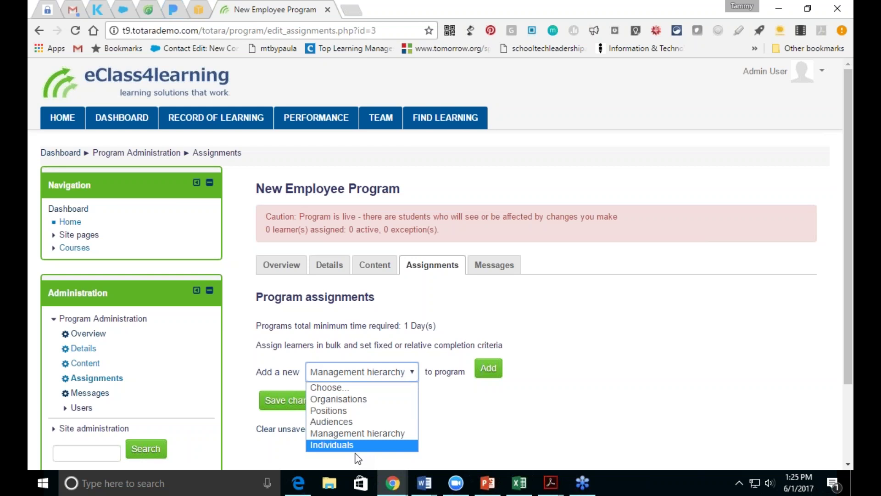
left_click(348, 422)
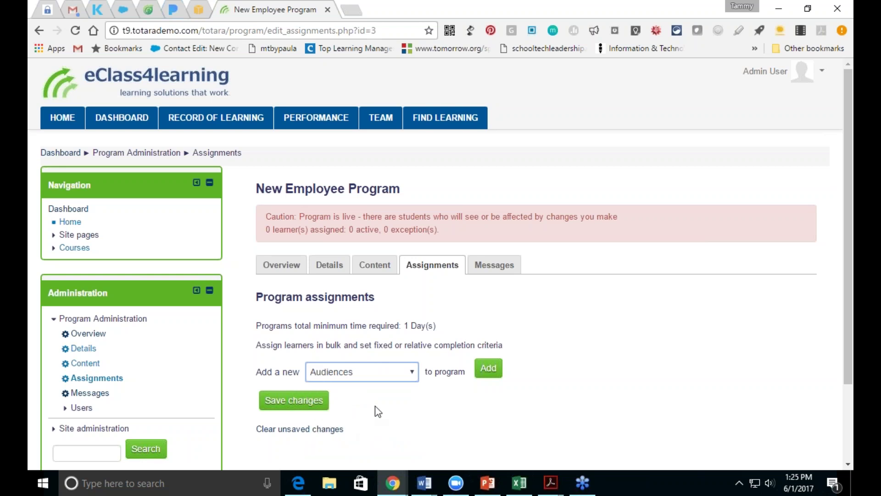
left_click(487, 372)
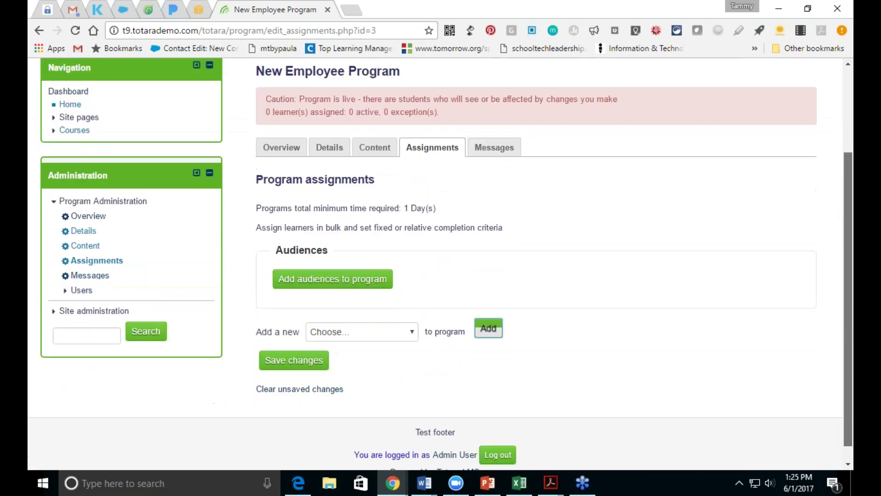
Step: Add the New Employees audience to the program assignments and open its due date settings
left_click_drag(850, 317, 852, 399)
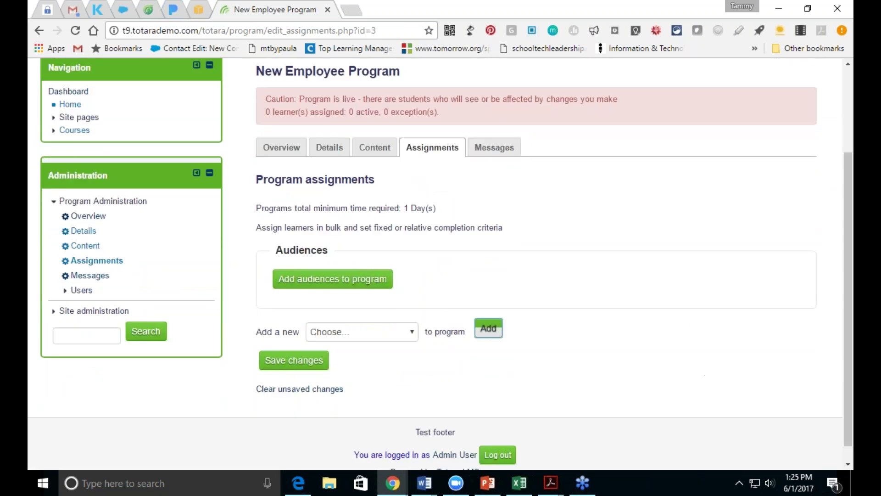
left_click(331, 280)
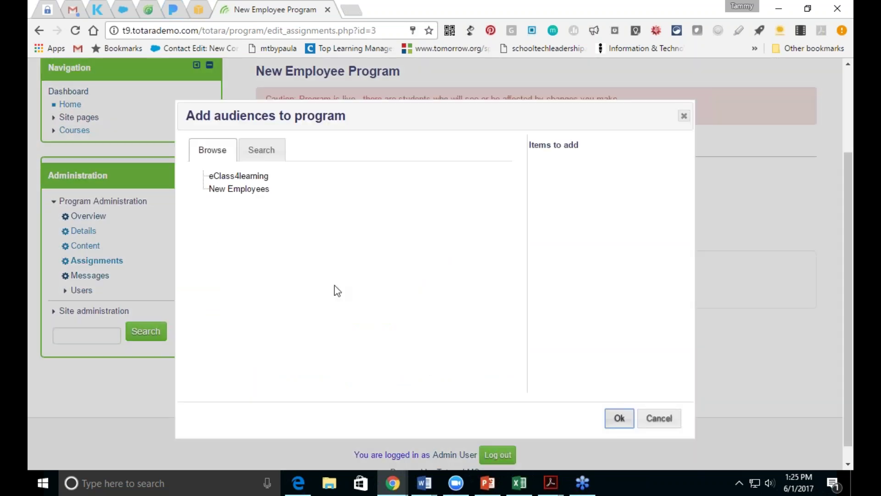
left_click(245, 190)
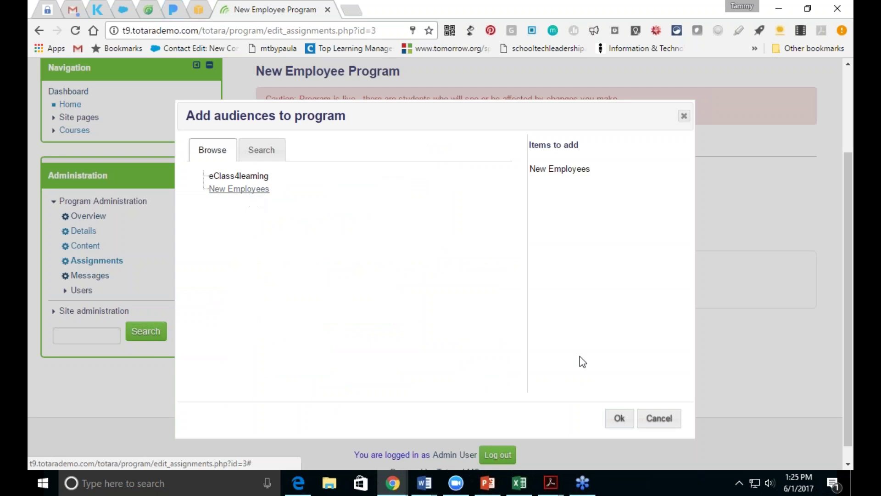
left_click(618, 419)
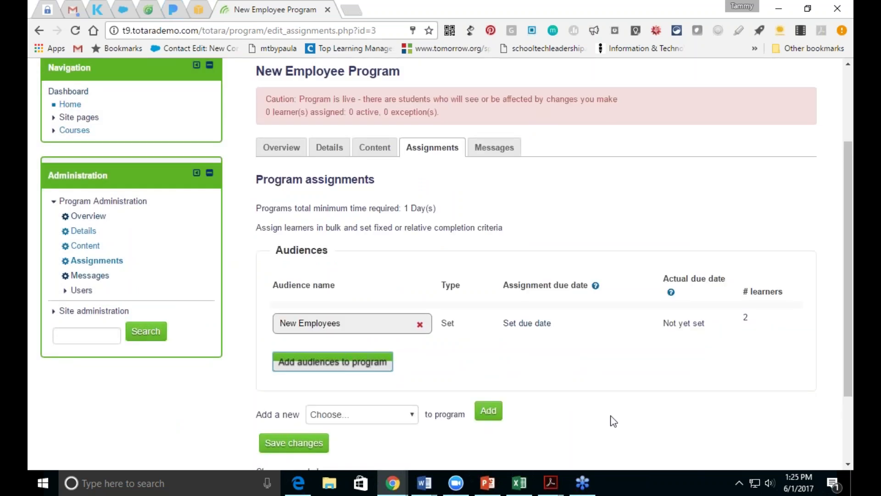
left_click(527, 323)
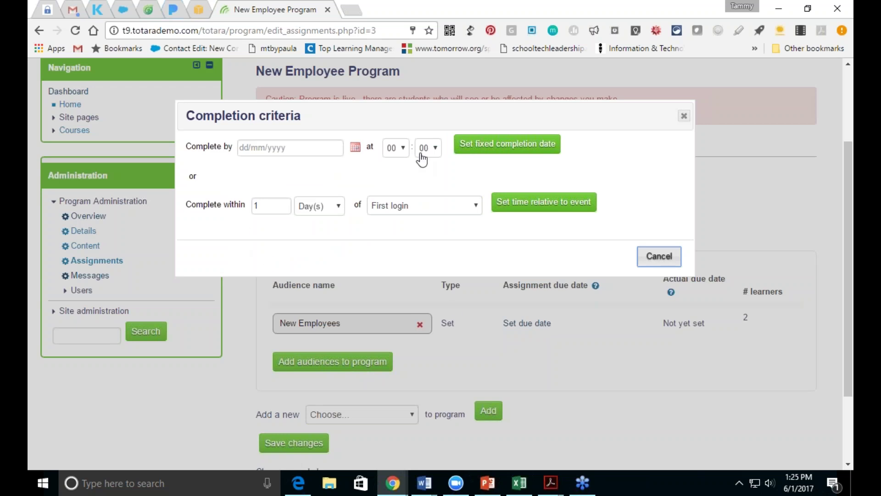
Step: Set New Employees to complete within 7 days of first login
left_click(264, 209)
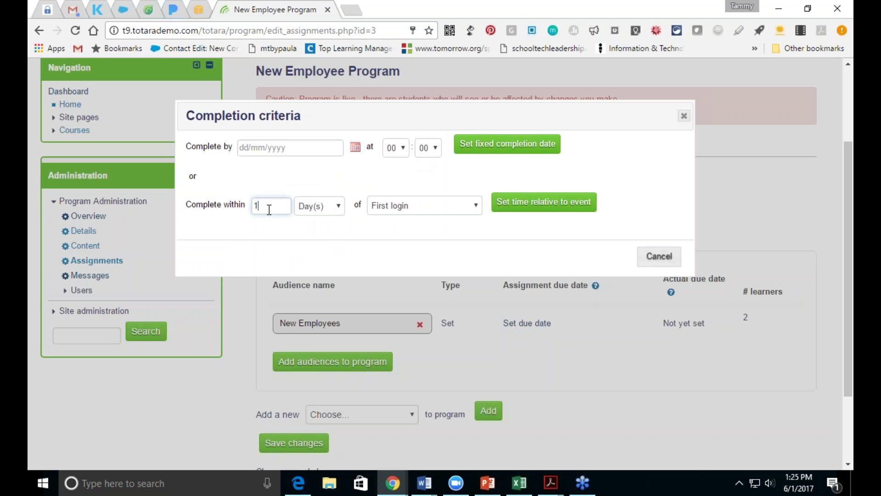
key("BackSpace")
type("7")
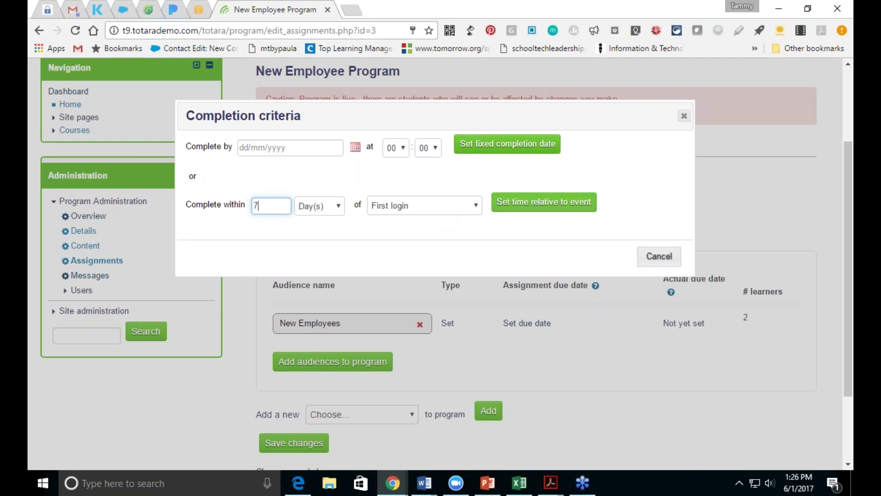
left_click(526, 207)
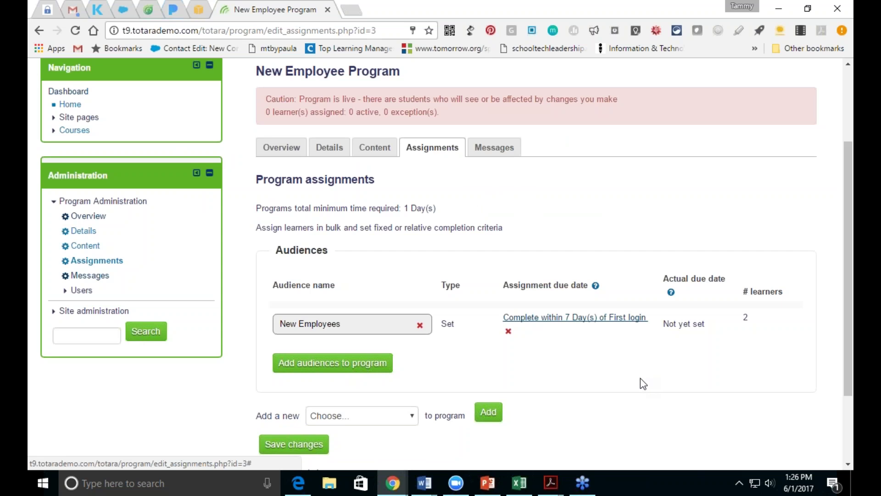
Step: Save all changes to the program assignments
left_click_drag(847, 380, 845, 367)
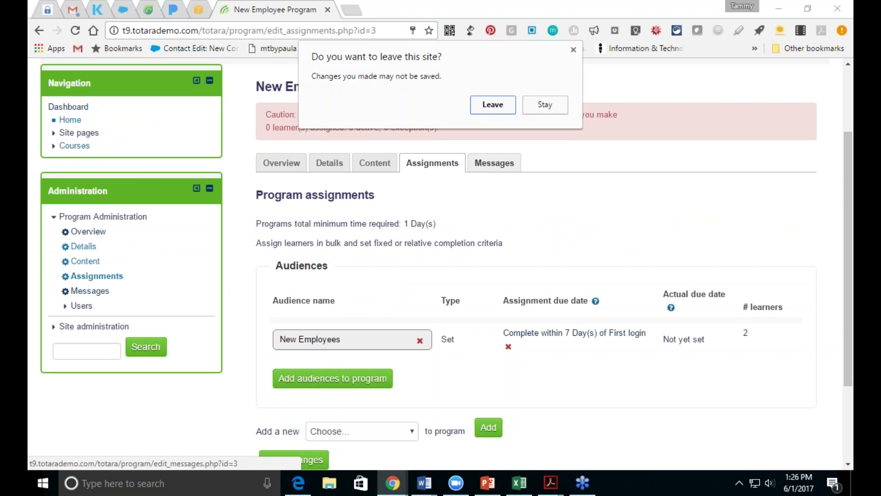
left_click(532, 104)
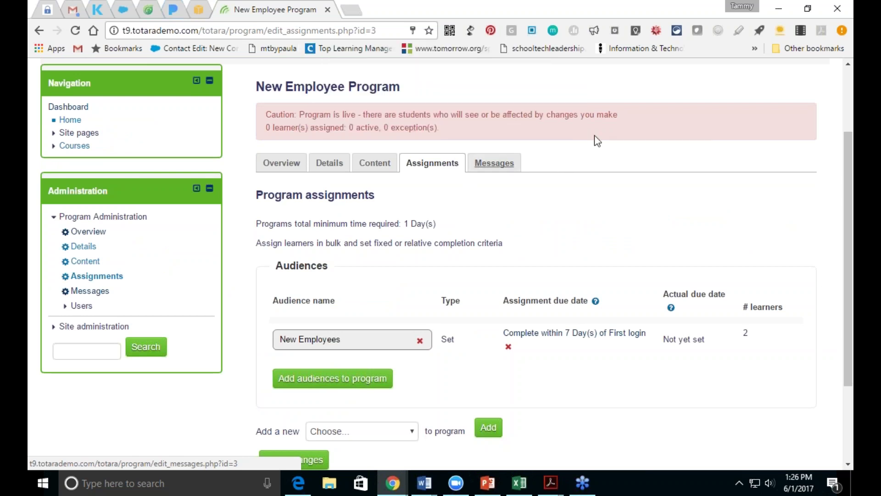
left_click_drag(845, 297, 842, 396)
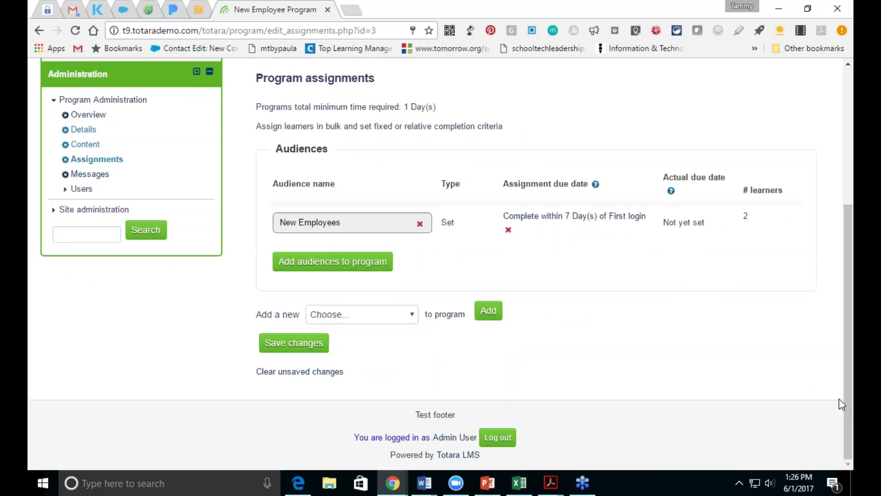
left_click(294, 343)
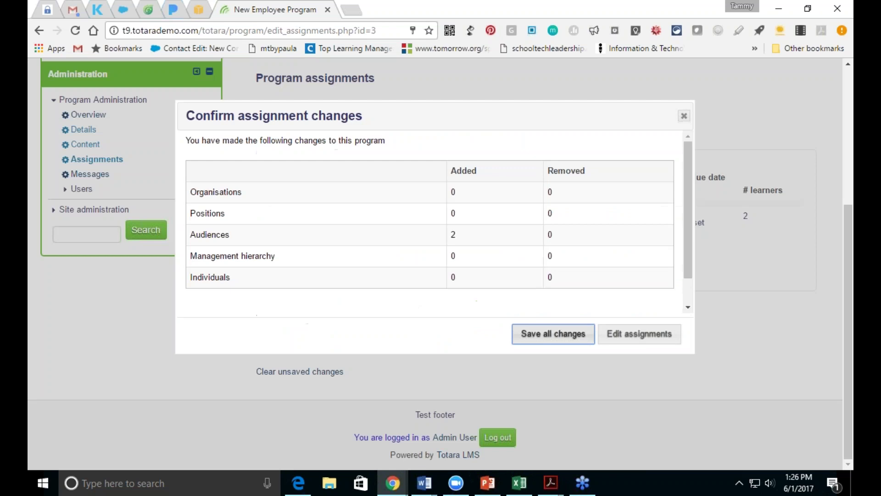
left_click(531, 342)
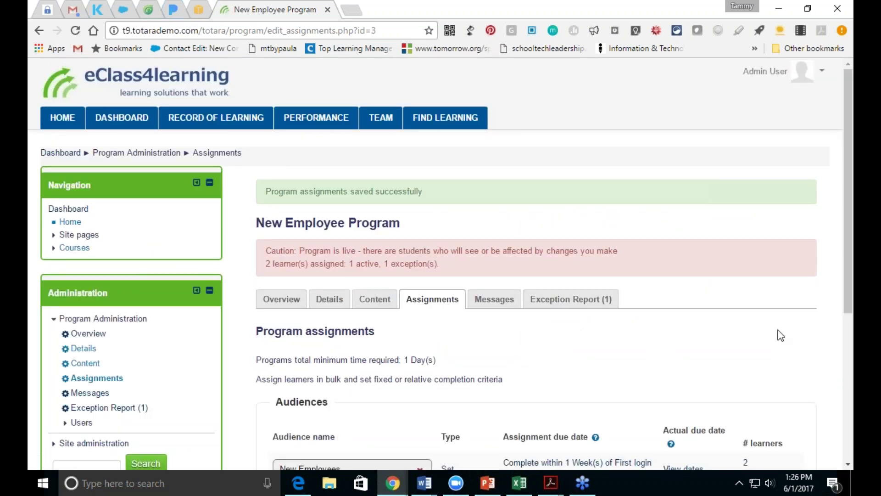
left_click_drag(849, 271, 852, 320)
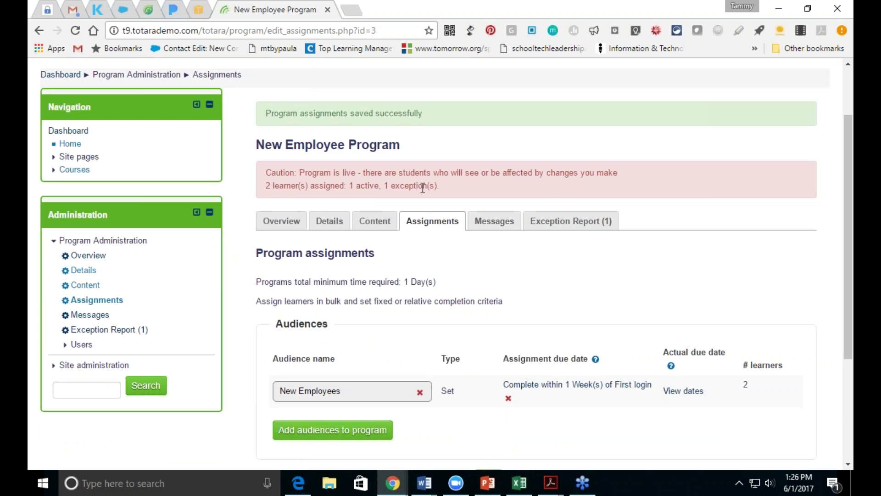
left_click(505, 225)
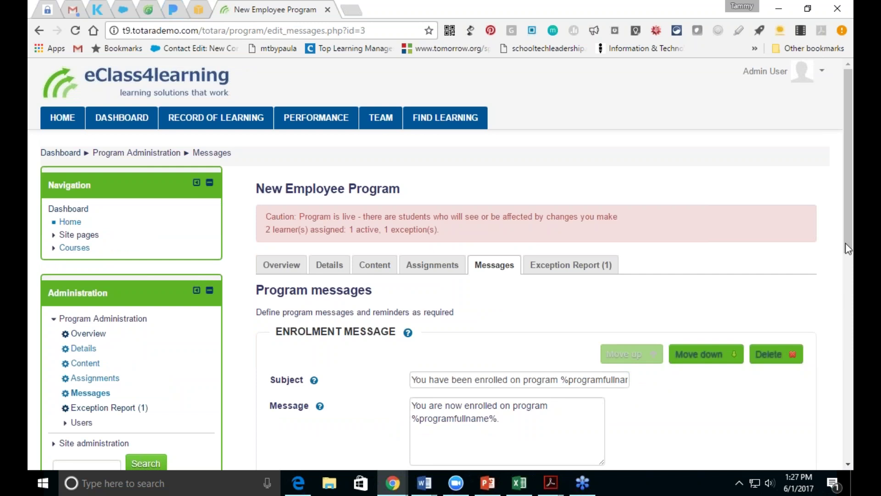
Step: Begin editing the enrolment message and enable sending the notice to managers
left_click_drag(848, 248, 847, 292)
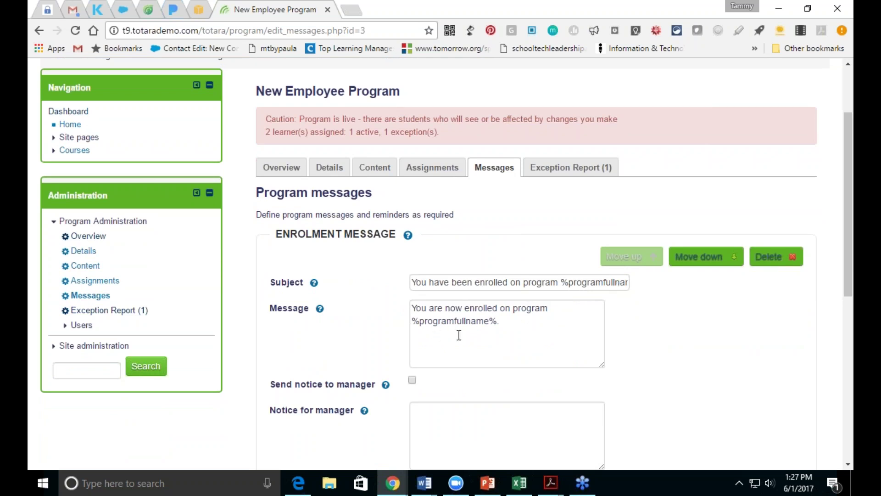
left_click(509, 341)
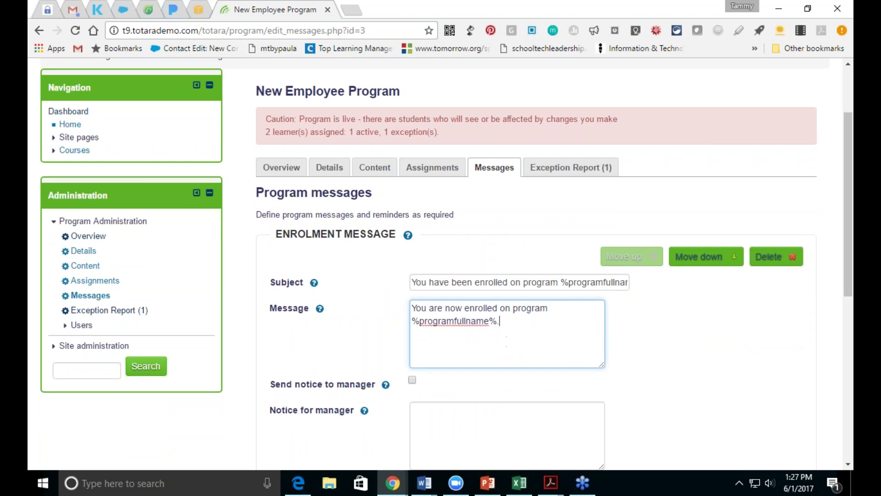
scroll(850, 292, "down", 2)
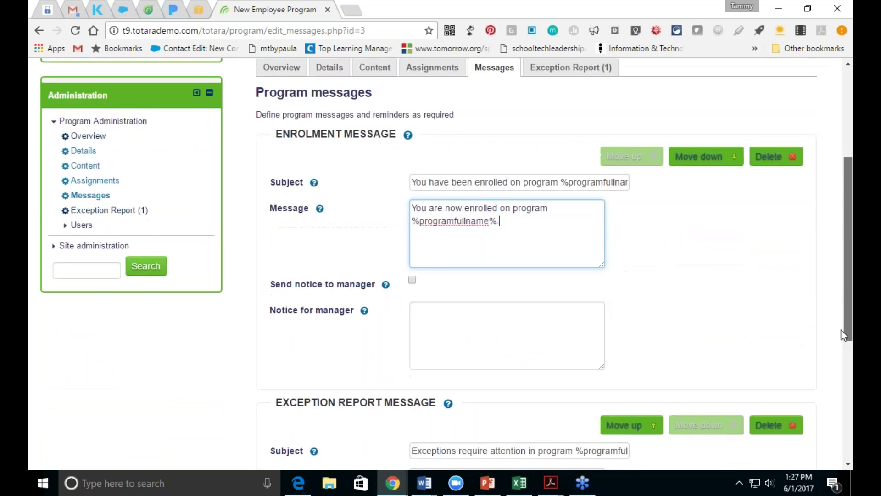
left_click(412, 280)
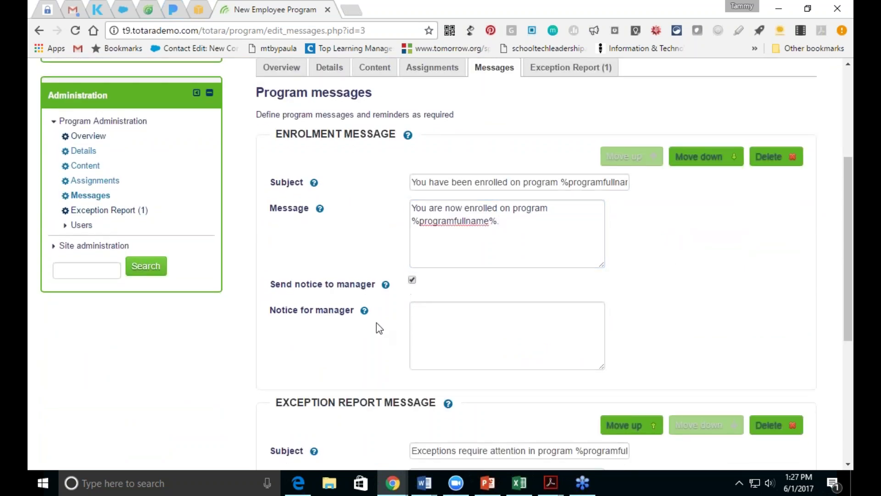
left_click(420, 317)
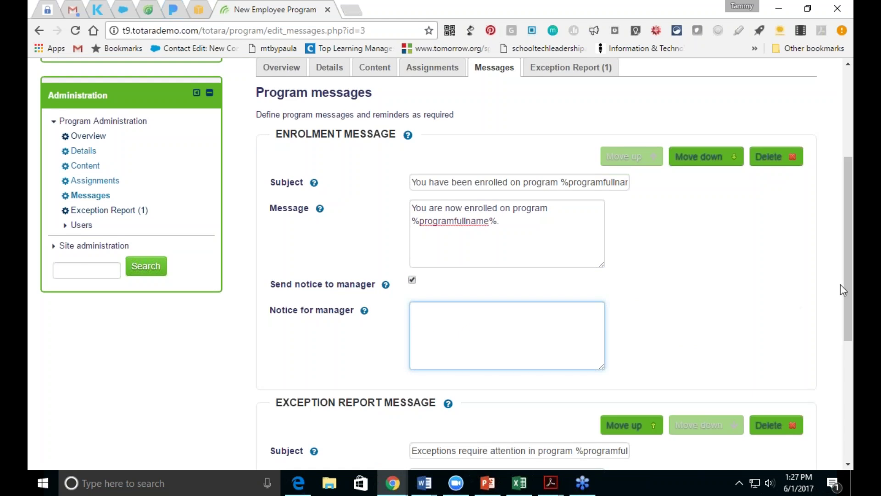
left_click_drag(847, 282, 846, 366)
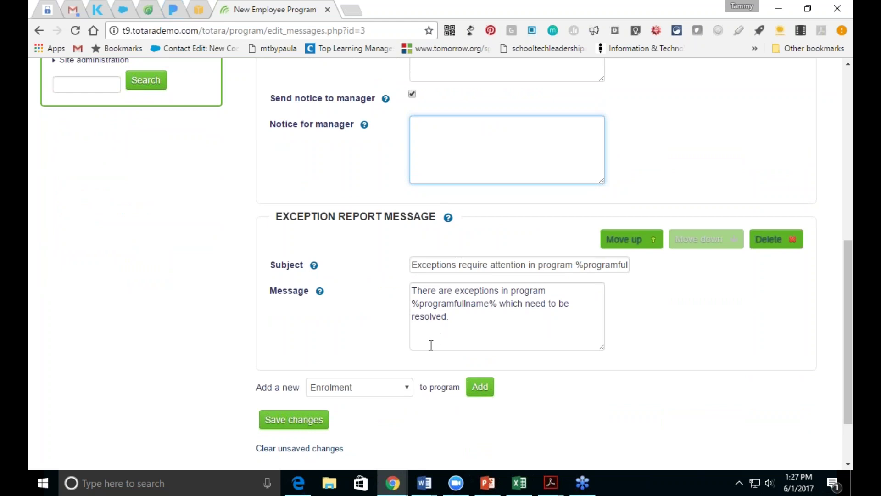
Step: Look through the addable message types without adding one, then go to the Exception Report
left_click(409, 391)
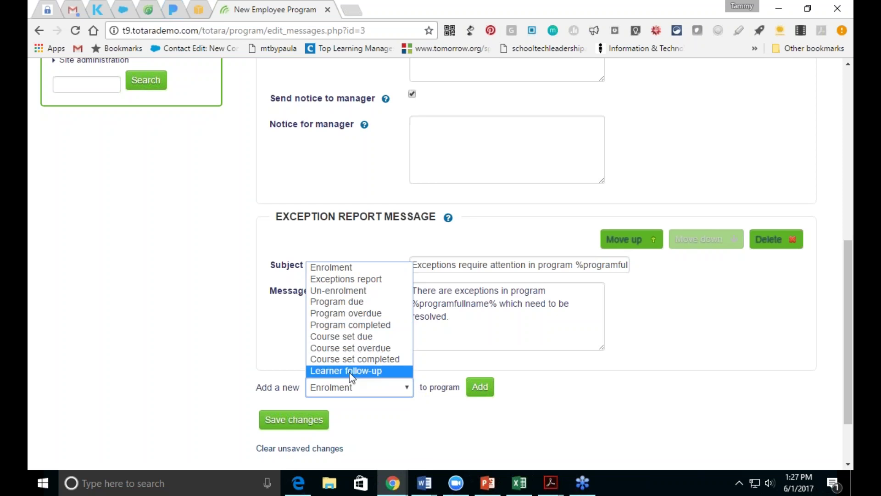
left_click(657, 388)
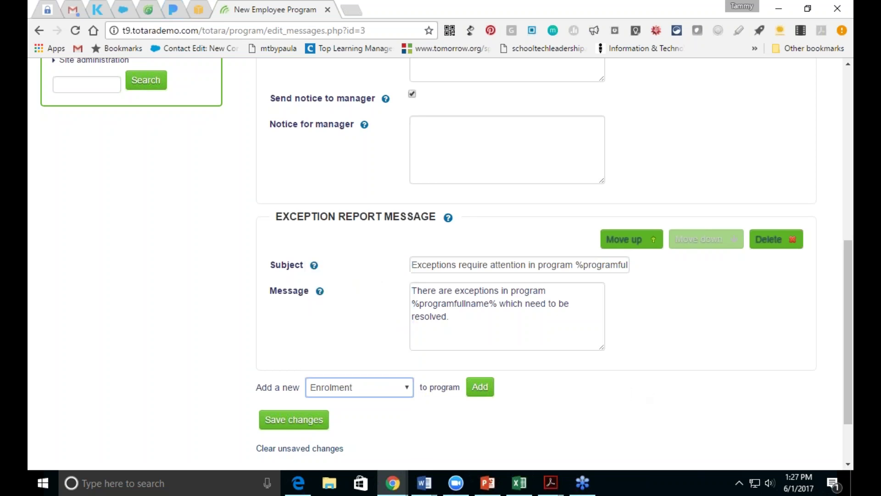
left_click_drag(845, 347, 847, 207)
left_click(541, 166)
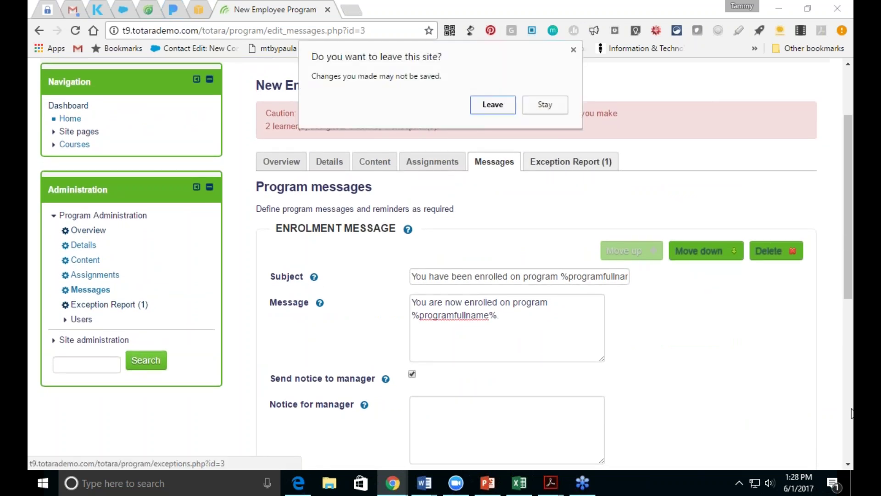
Step: Discard the unsaved message edits and review the learner flagged in the exception report
left_click(492, 108)
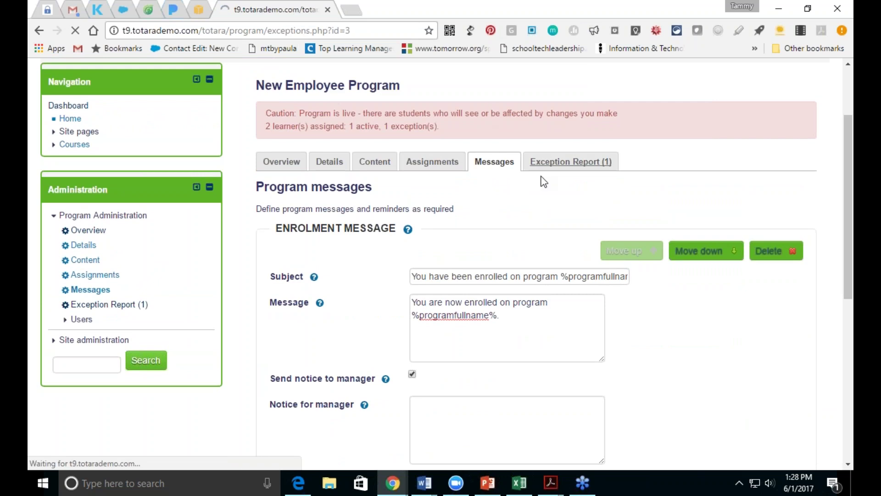
scroll(799, 275, "down", 3)
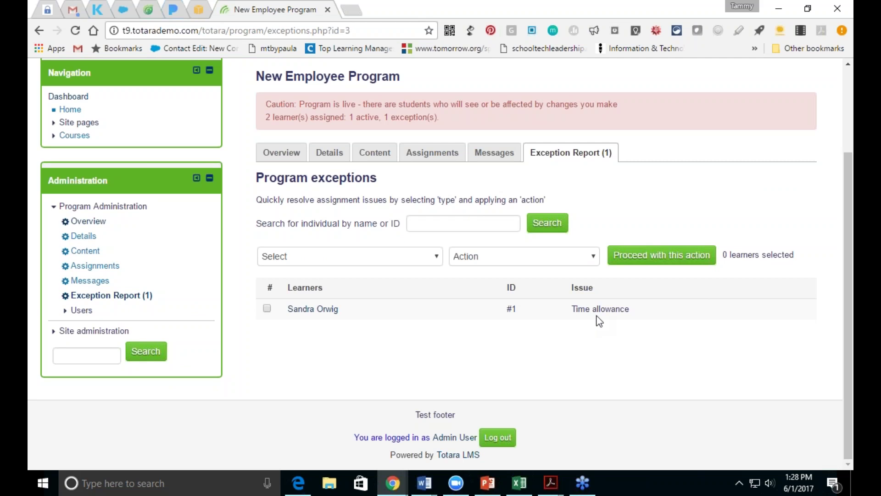
left_click(266, 308)
left_click(266, 308)
Step: View the New Employee Program overview: 2 learners, 1 active, 1 exception
left_click_drag(847, 349, 844, 268)
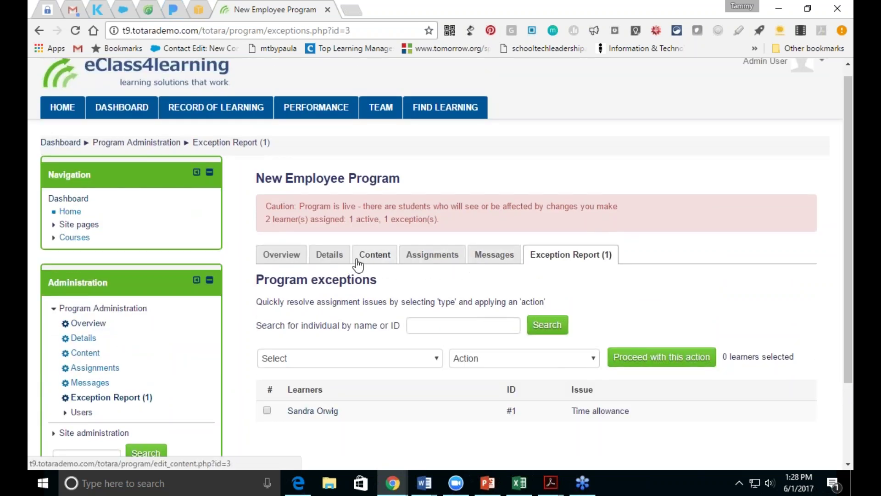
left_click(282, 256)
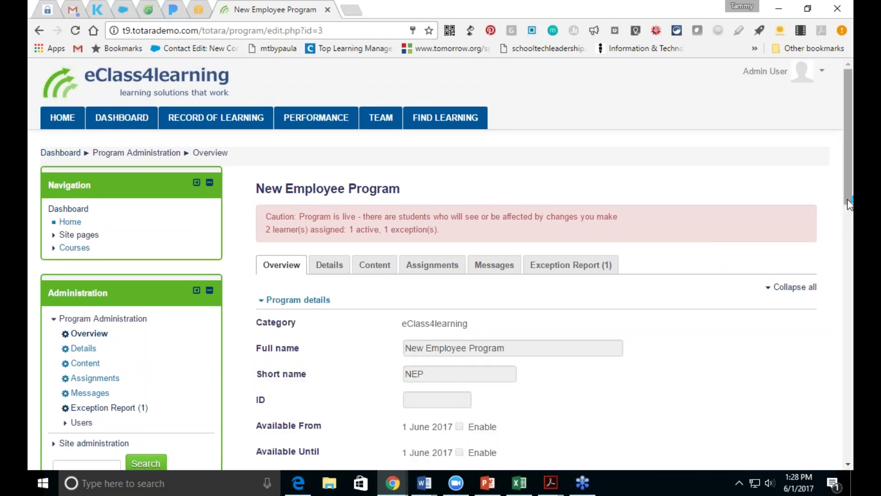
left_click_drag(848, 210, 830, 194)
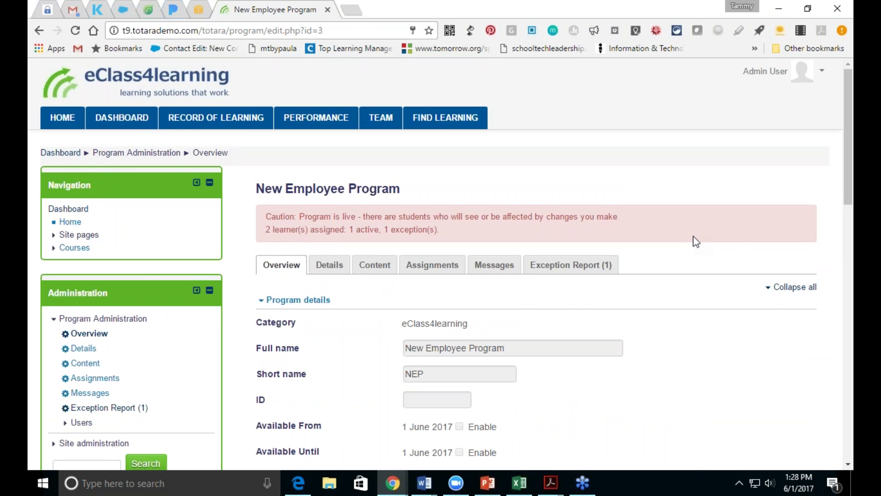
Step: Review the New Employee Training course set, which requires all courses within 1 day
left_click(384, 269)
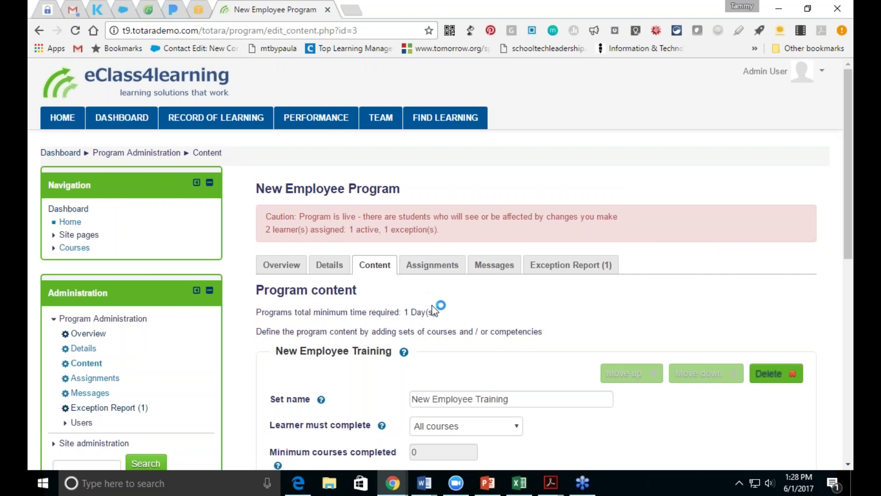
left_click_drag(847, 237, 849, 404)
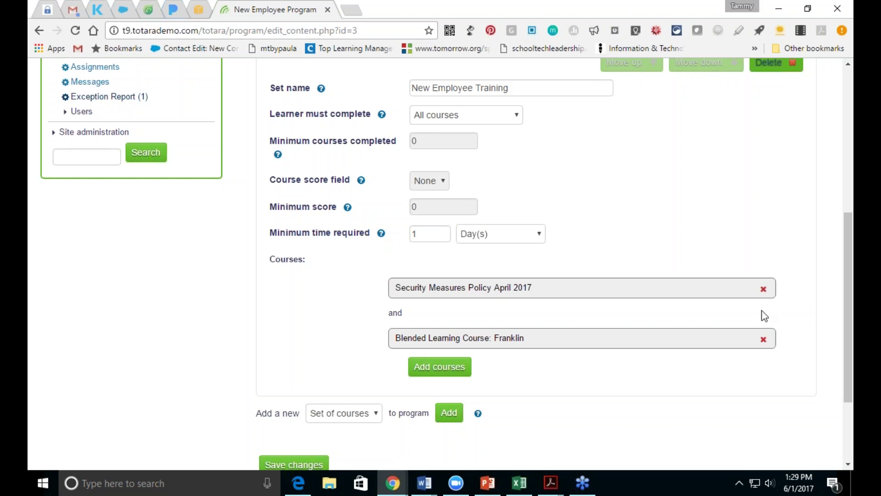
left_click_drag(849, 317, 800, 129)
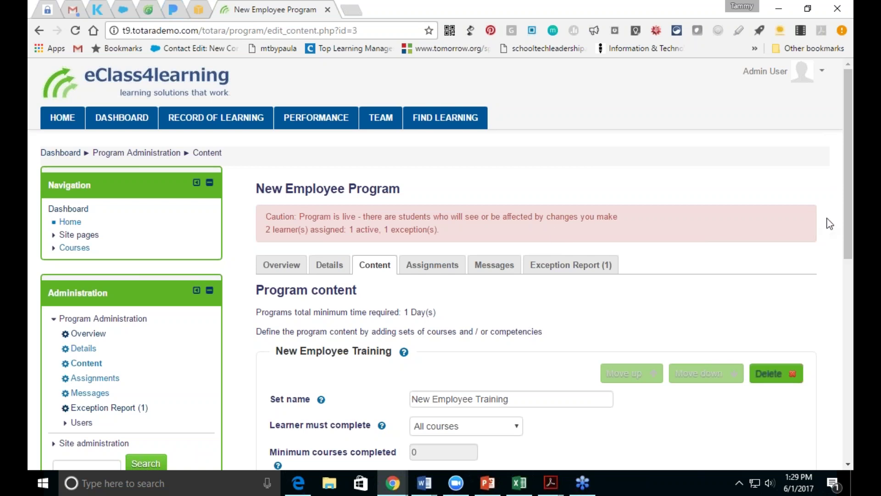
scroll(847, 230, "down", 1)
scroll(847, 229, "down", 2)
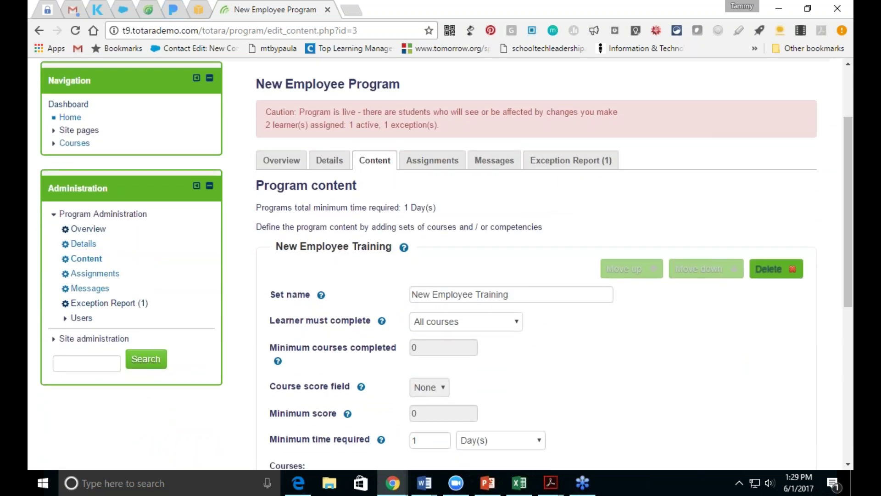
Step: Go to Site administration > Courses > Manage certifications
left_click(80, 340)
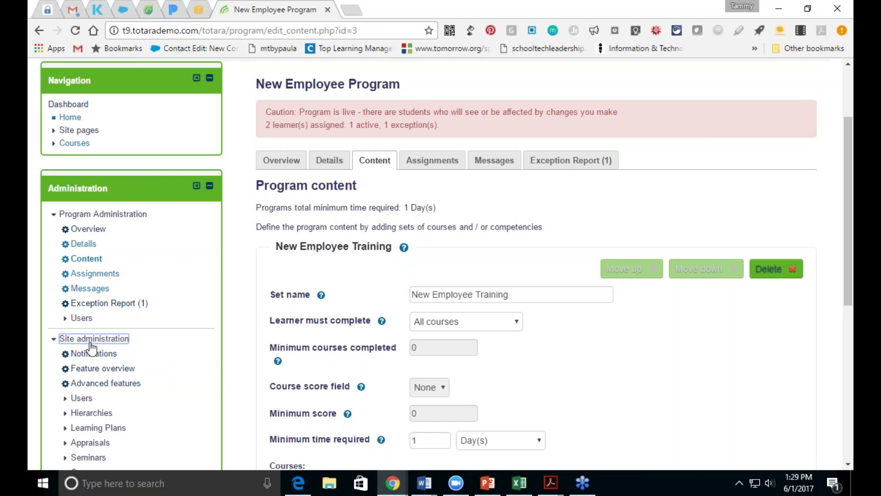
left_click_drag(848, 246, 847, 319)
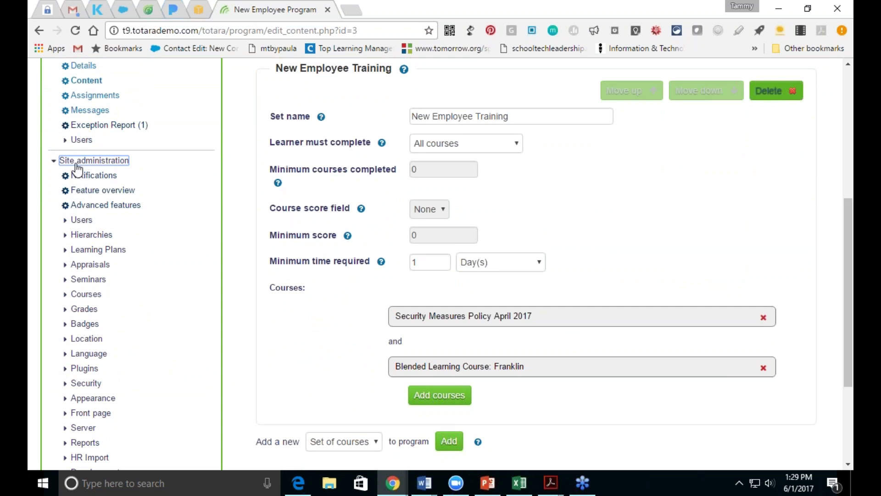
left_click(83, 296)
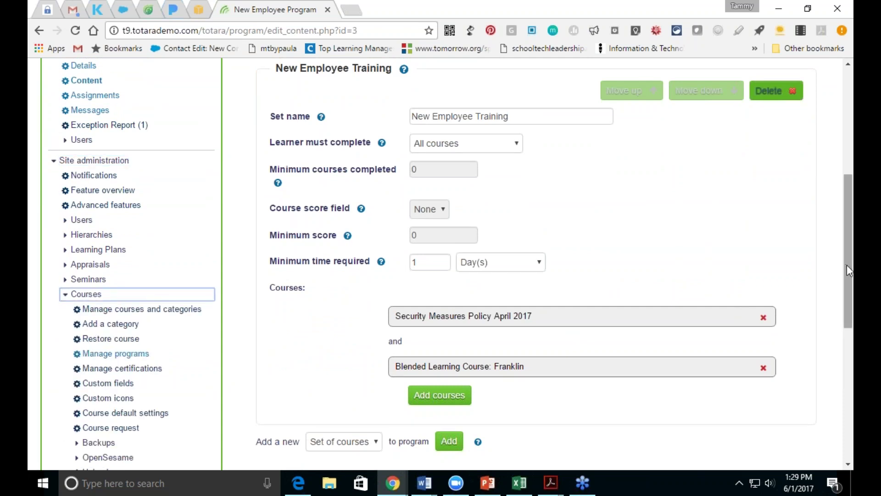
left_click_drag(847, 268, 852, 326)
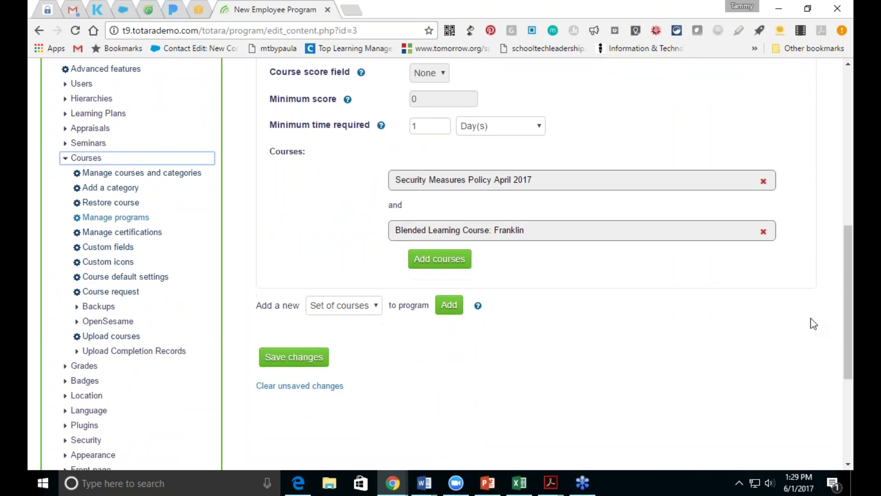
left_click(137, 233)
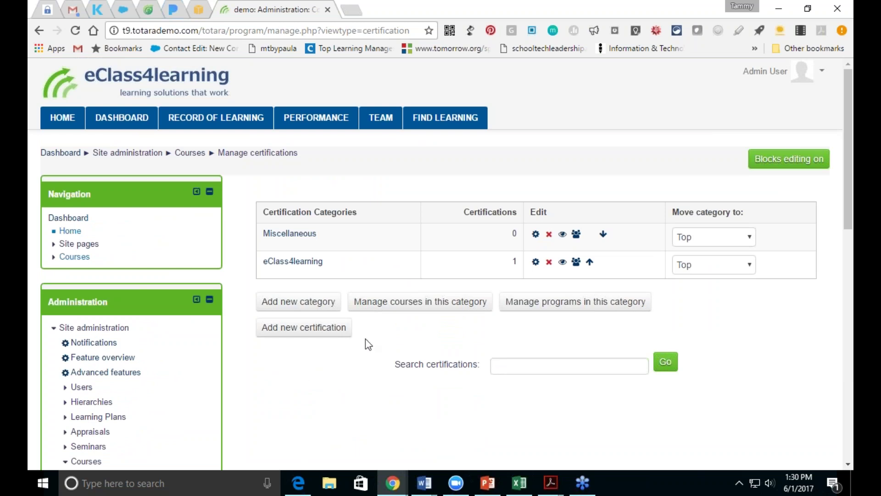
Step: Start a new eClass4learning certification with full name 'CPR Certification'
left_click(274, 262)
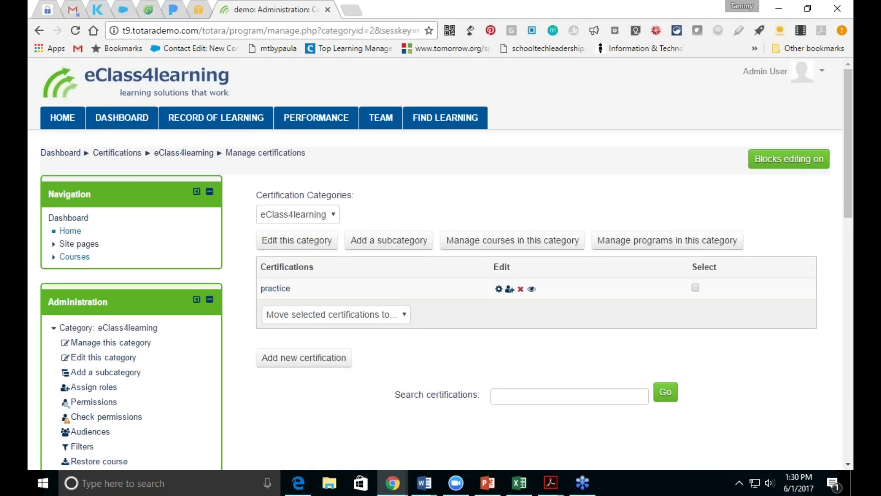
left_click(305, 359)
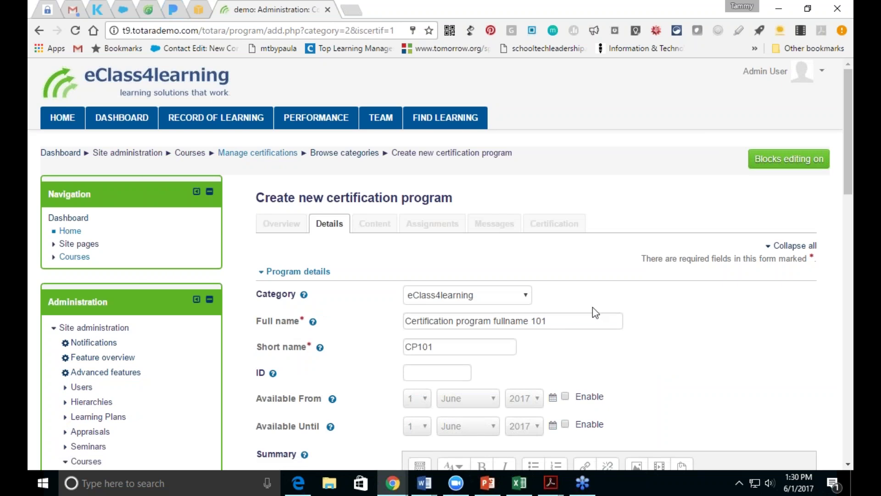
left_click_drag(567, 322, 404, 321)
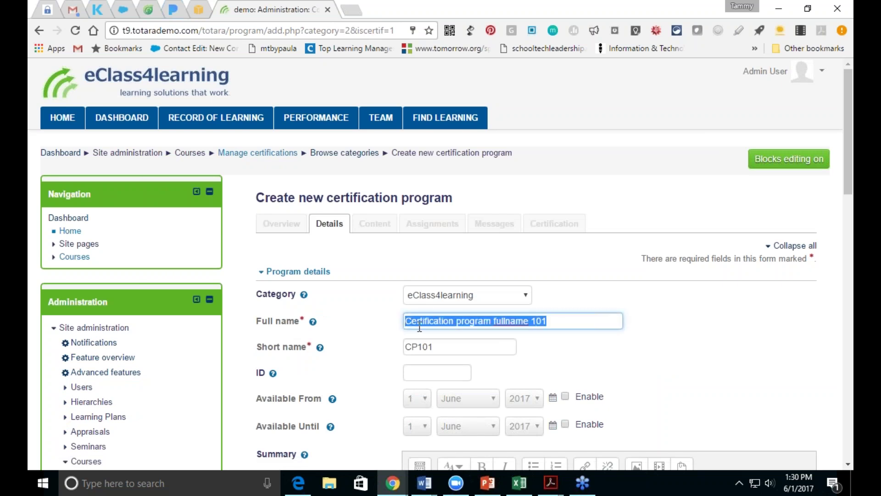
key("BackSpace")
type("CPR")
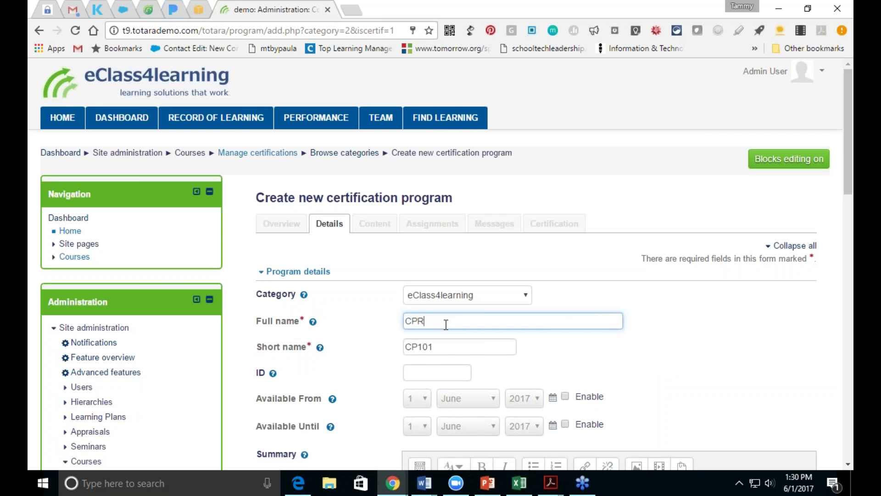
type(" Certification")
Step: Set the certification's short name to 'CPR'
left_click(456, 345)
key("BackSpace")
key("BackSpace")
key("BackSpace")
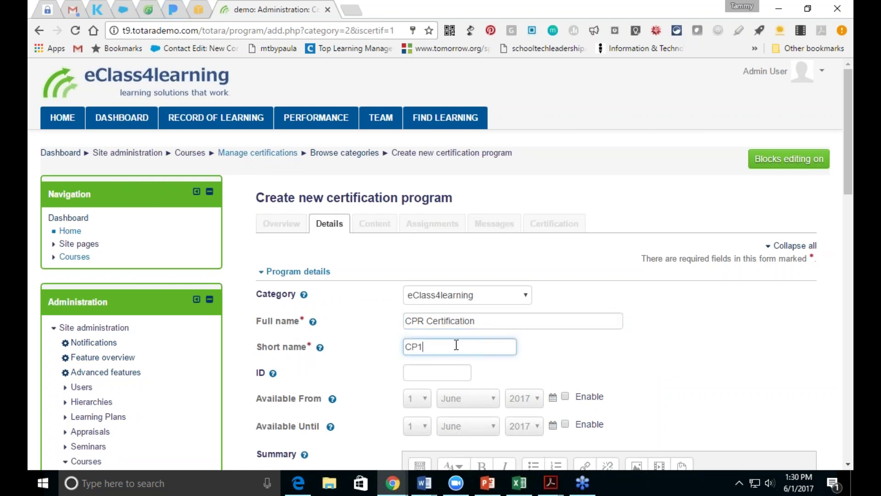
type("R")
left_click(849, 205)
left_click_drag(849, 221, 848, 346)
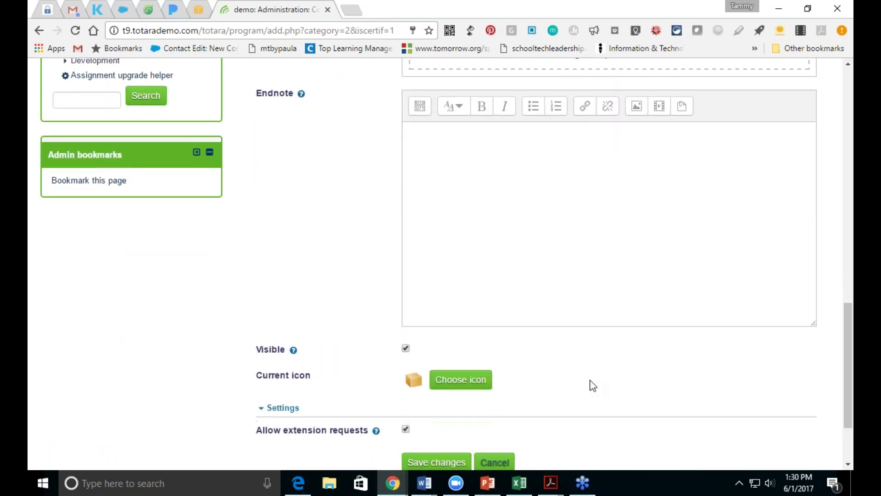
Step: Give the certification the lifebuoy icon and save to create CPR Certification
left_click(464, 383)
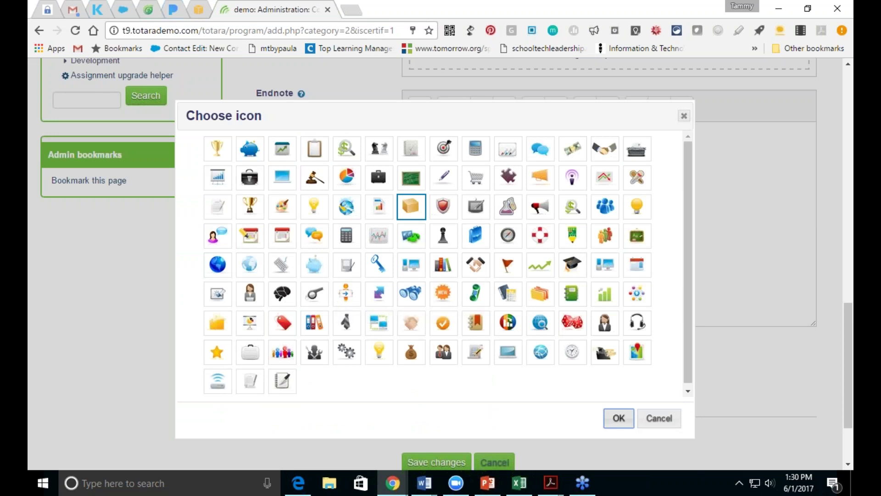
left_click(541, 235)
left_click(619, 418)
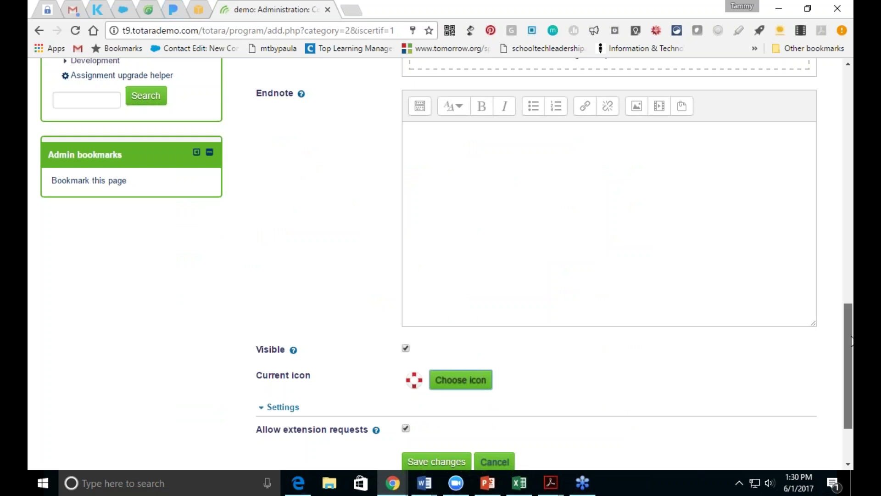
scroll(853, 341, "down", 3)
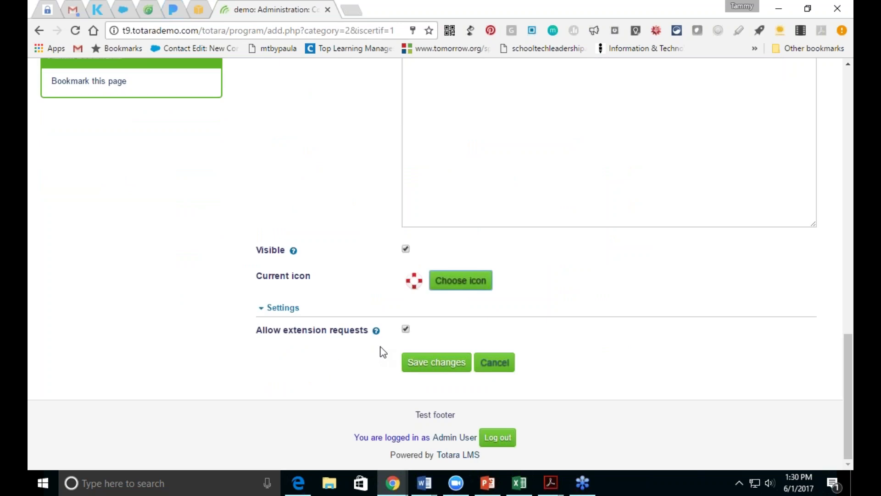
left_click(410, 365)
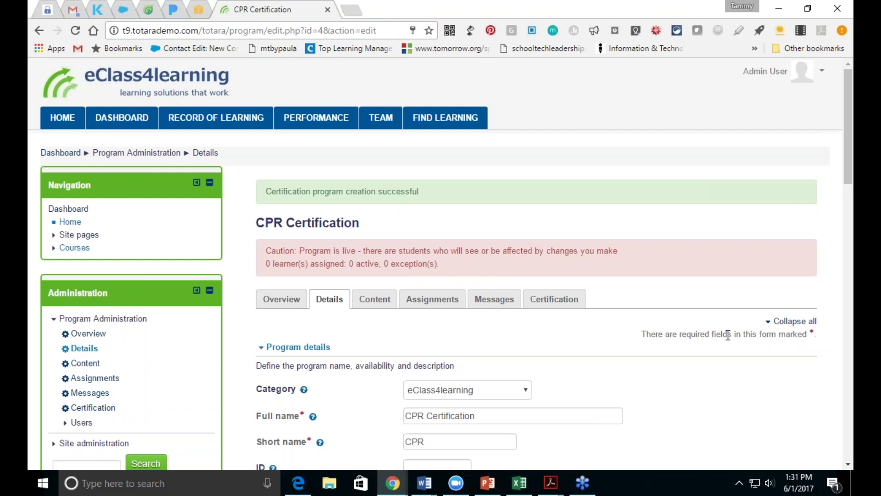
Step: Add a course set containing Blended Learning Course: Franklin from Miscellaneous to the content
left_click(384, 300)
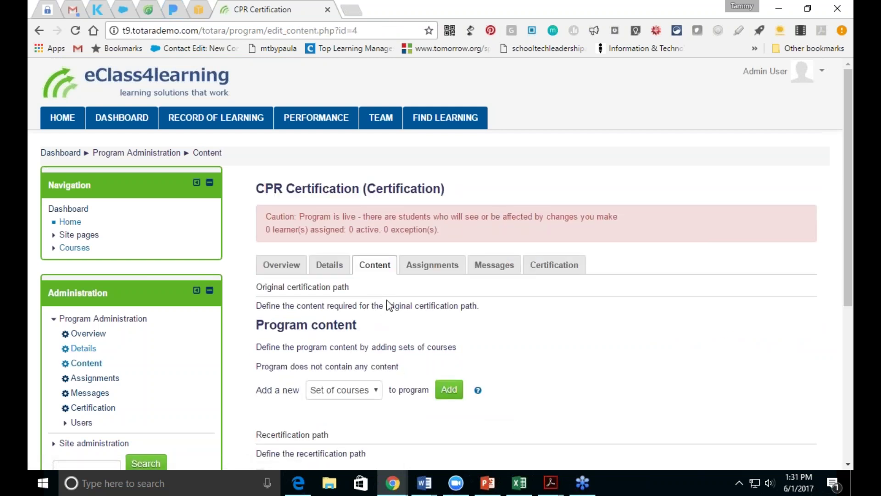
left_click_drag(847, 265, 847, 374)
scroll(441, 264, "up", 3)
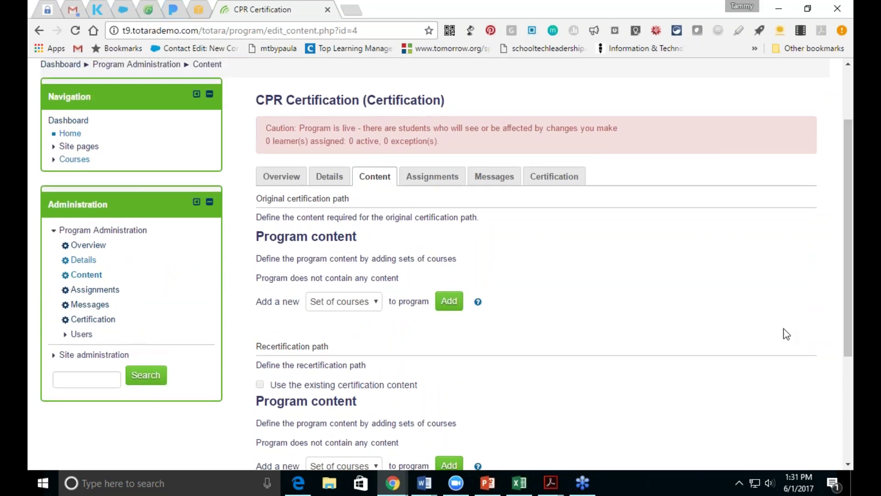
left_click(360, 302)
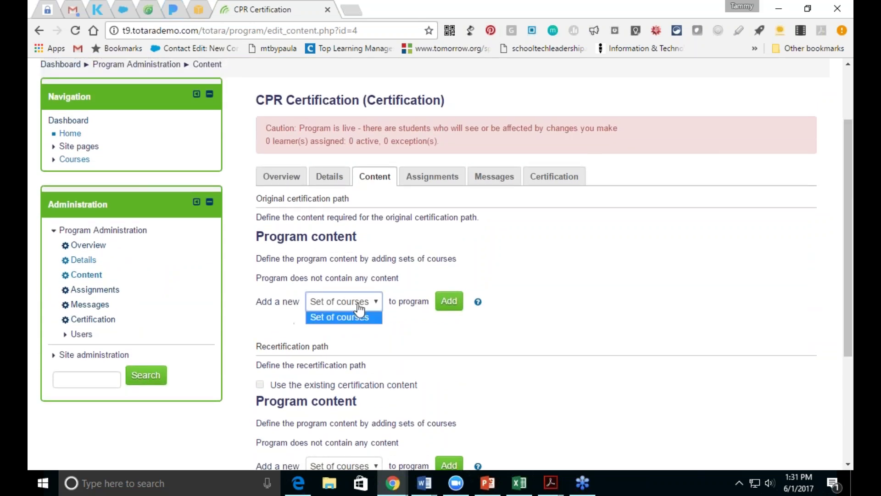
left_click(359, 305)
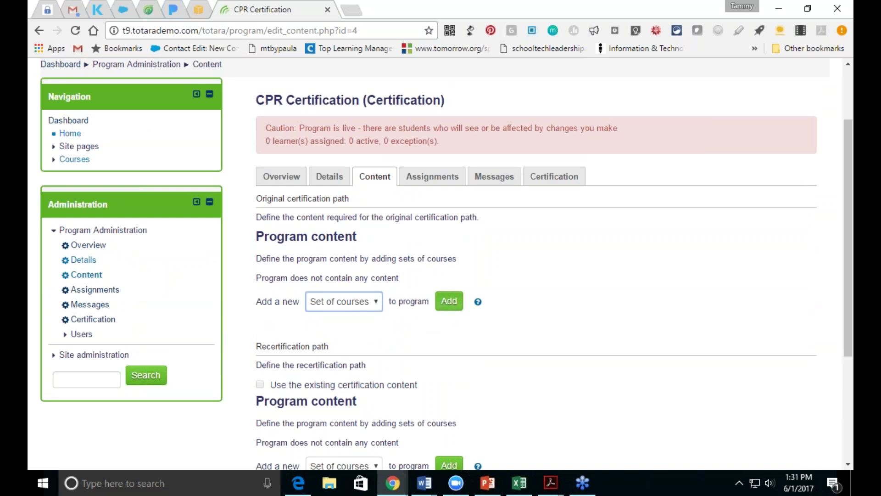
left_click(449, 302)
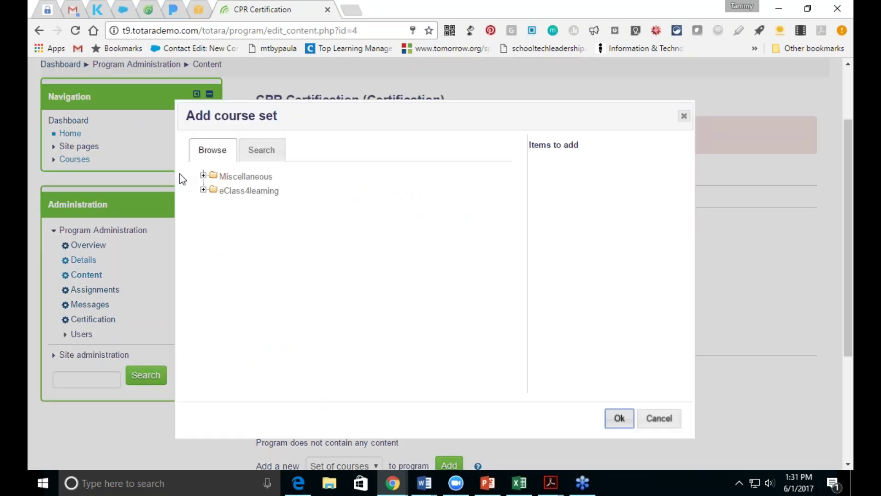
left_click(203, 175)
left_click(233, 190)
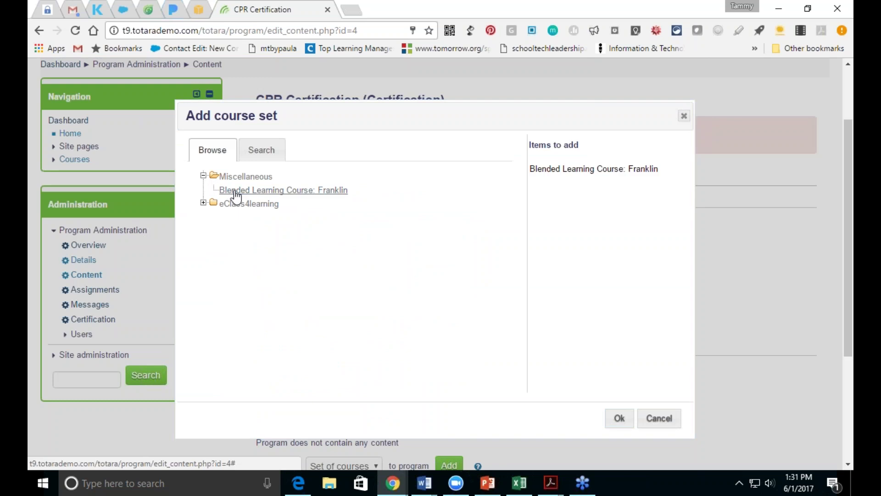
left_click(620, 418)
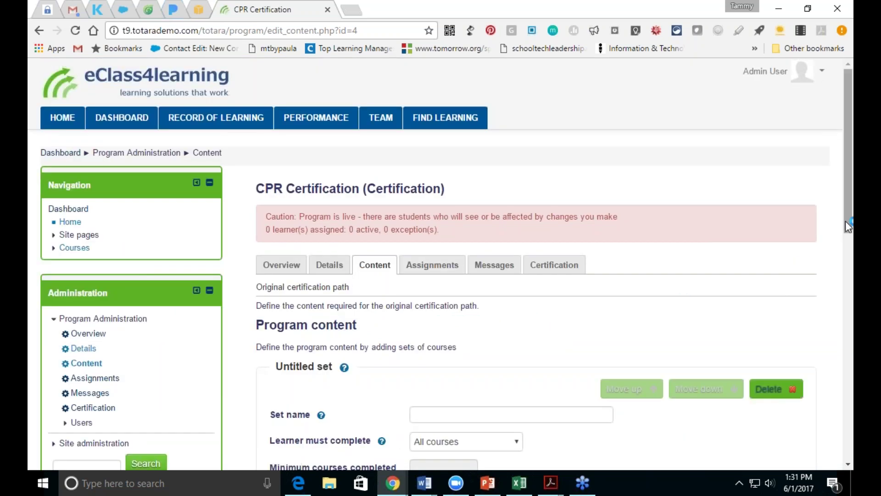
Step: Save all the certification's content changes
left_click_drag(847, 219, 848, 437)
left_click(294, 365)
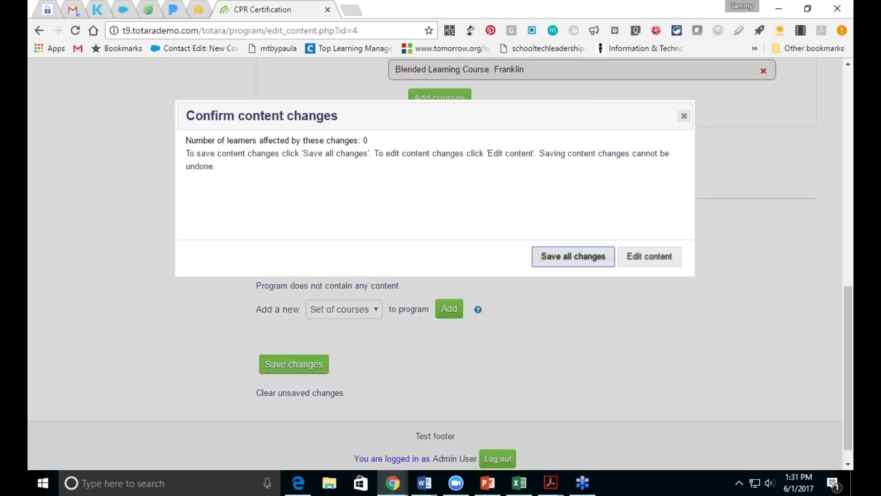
left_click(577, 257)
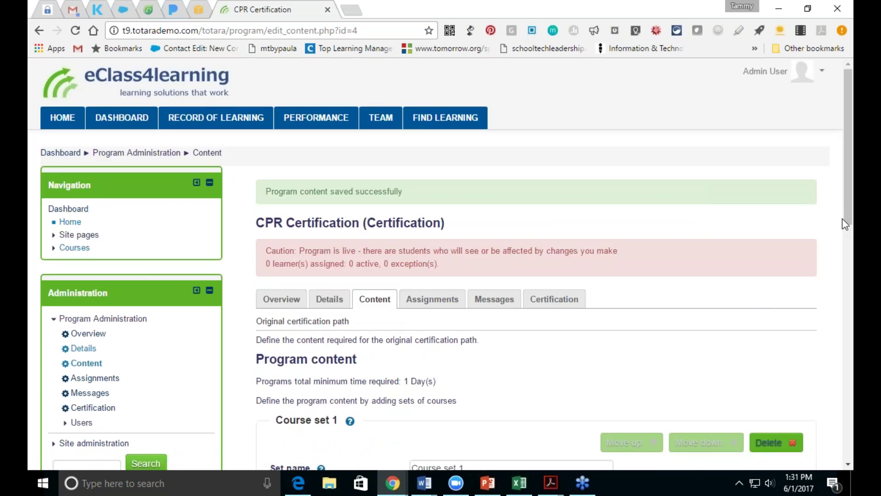
left_click_drag(849, 221, 824, 224)
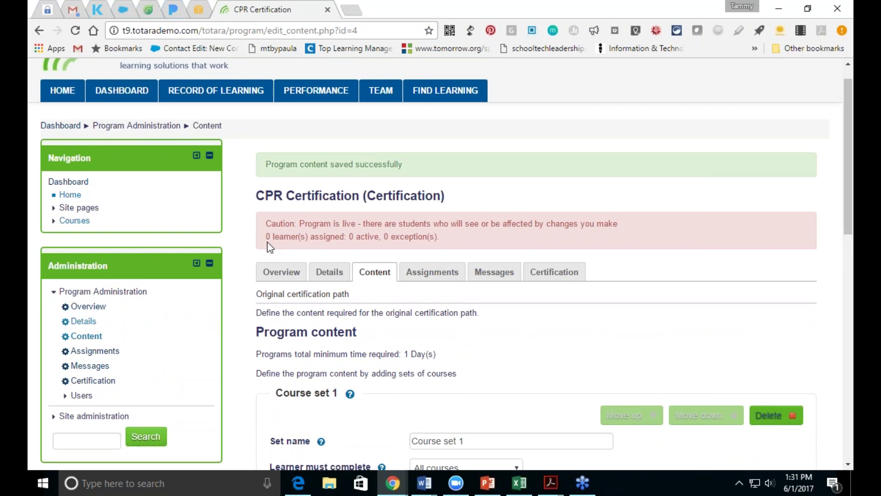
Step: Add a Positions group to the CPR Certification's learner assignments
left_click(431, 278)
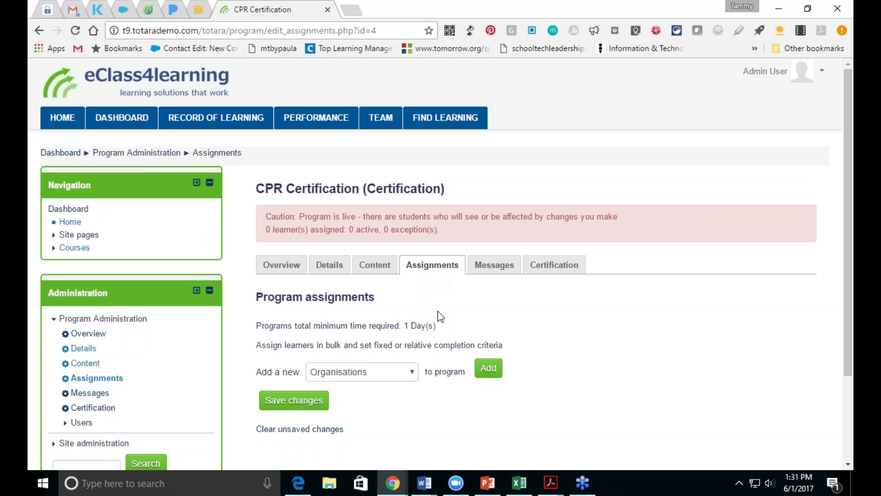
left_click(412, 381)
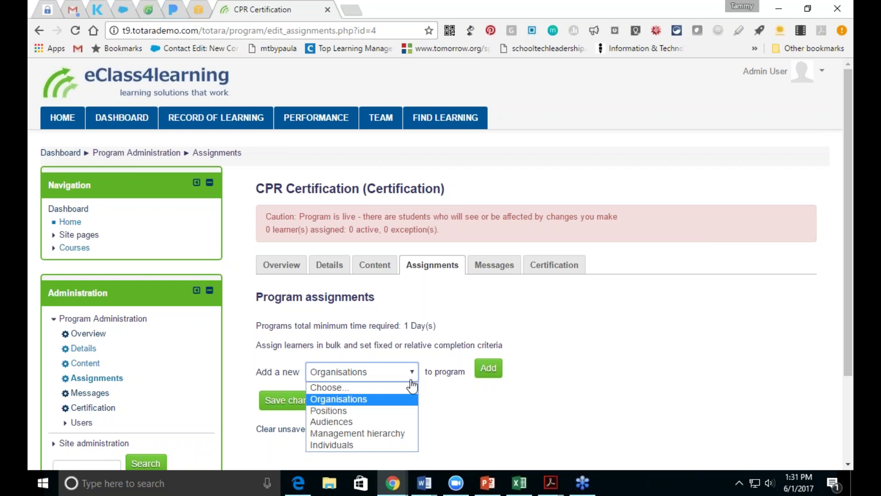
left_click(404, 411)
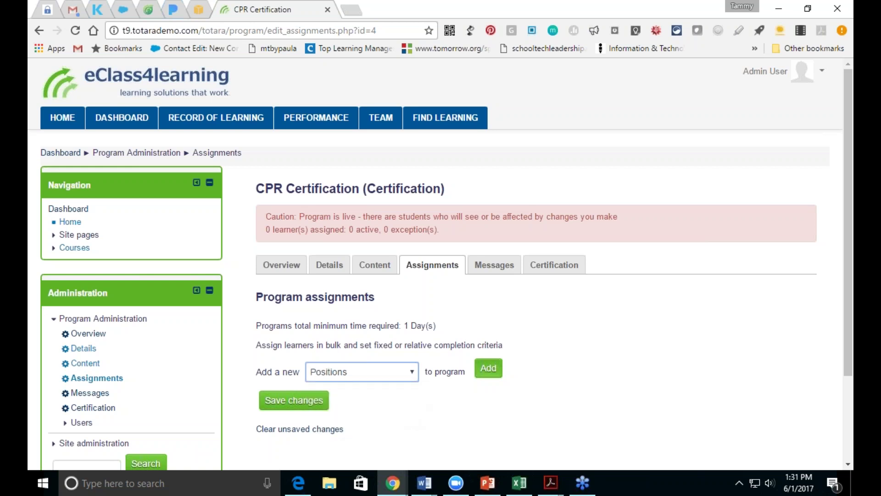
left_click(487, 369)
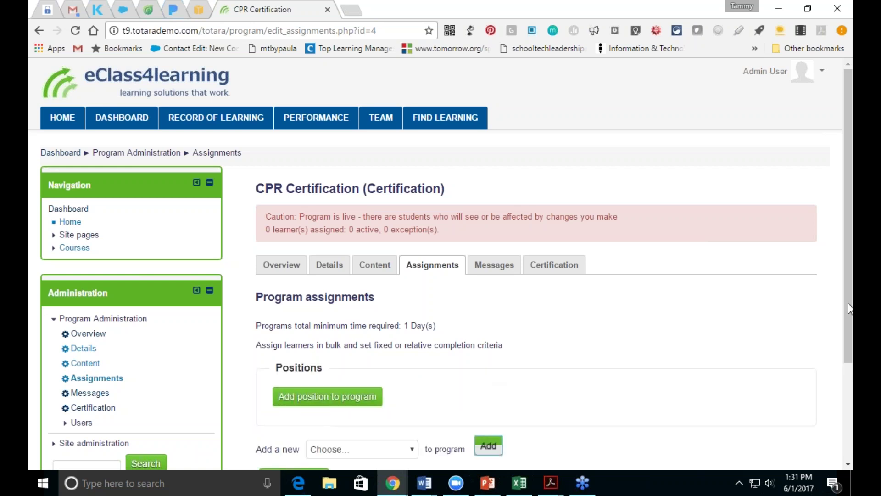
scroll(491, 367, "down", 3)
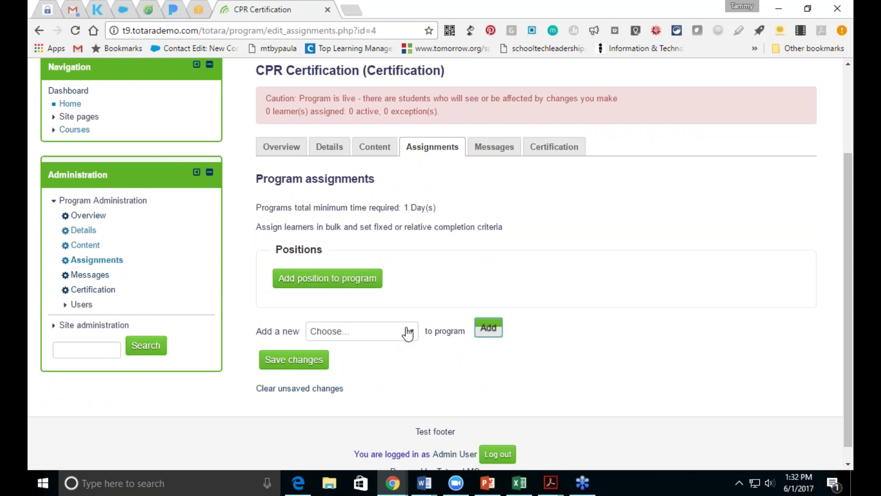
Step: Search the School Positions framework for 'teacher', finding nothing to assign
left_click(408, 333)
left_click(327, 279)
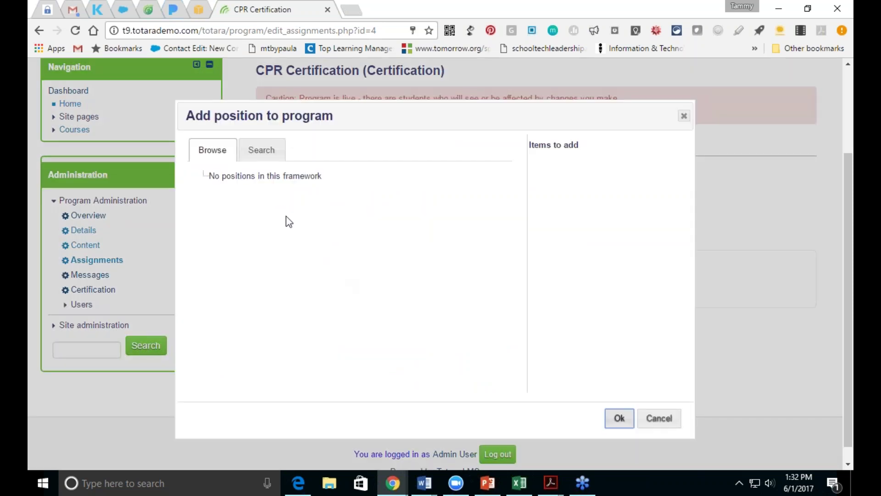
left_click(261, 158)
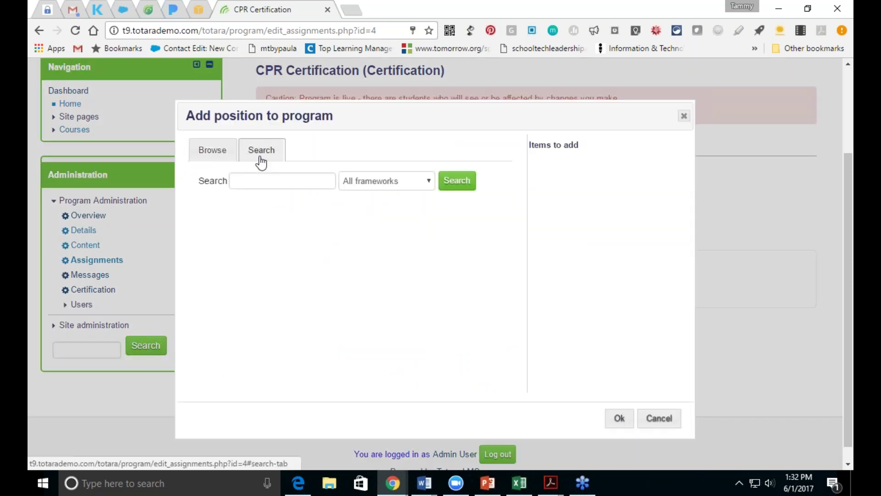
left_click(409, 185)
left_click(399, 210)
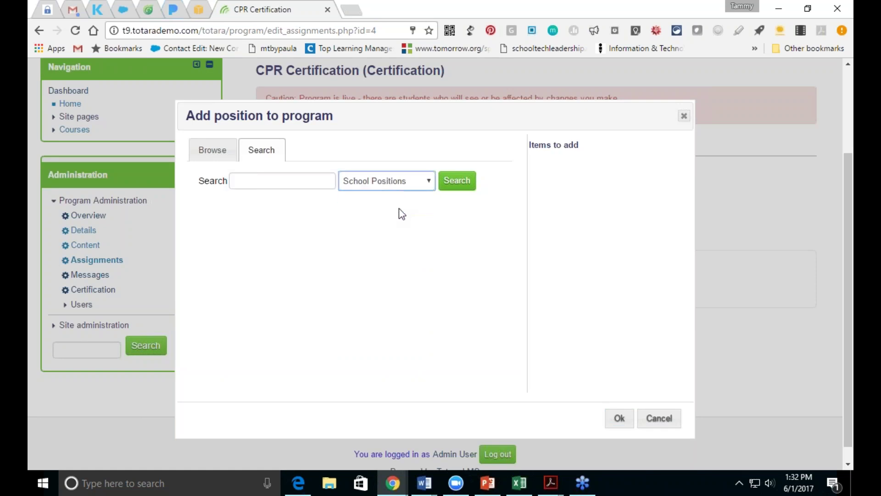
left_click(450, 184)
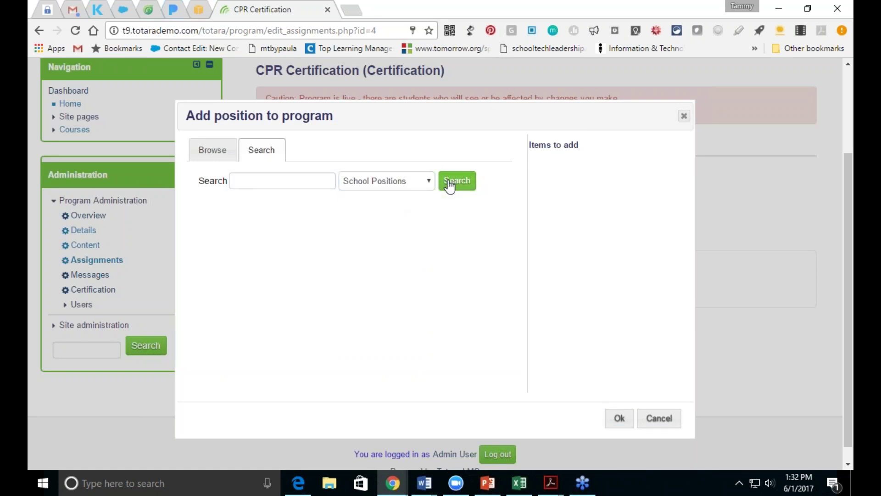
left_click(319, 186)
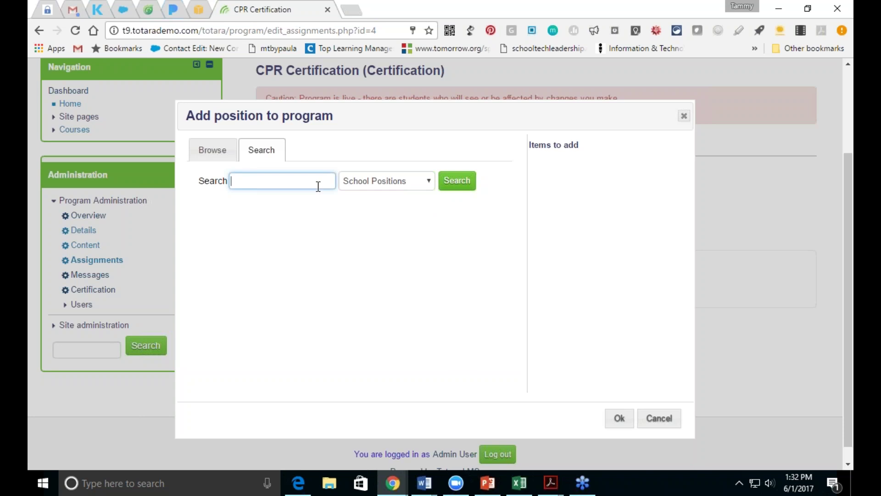
type("teacher")
key("Return")
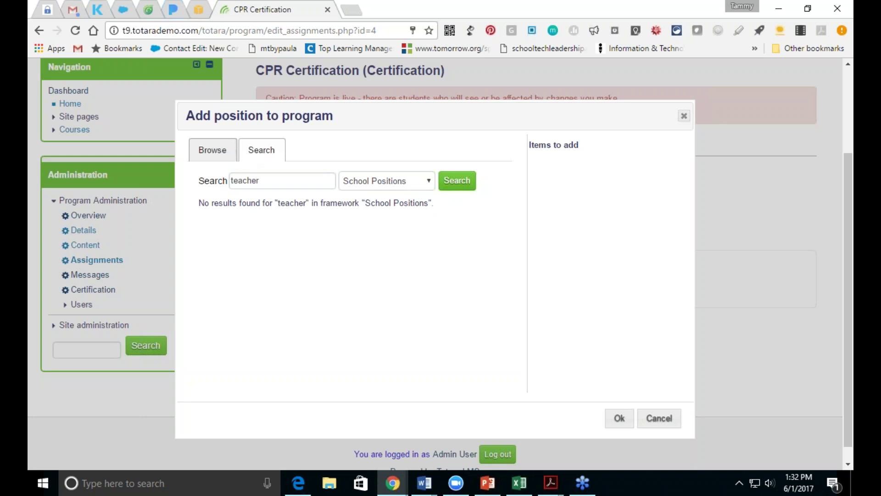
left_click(659, 418)
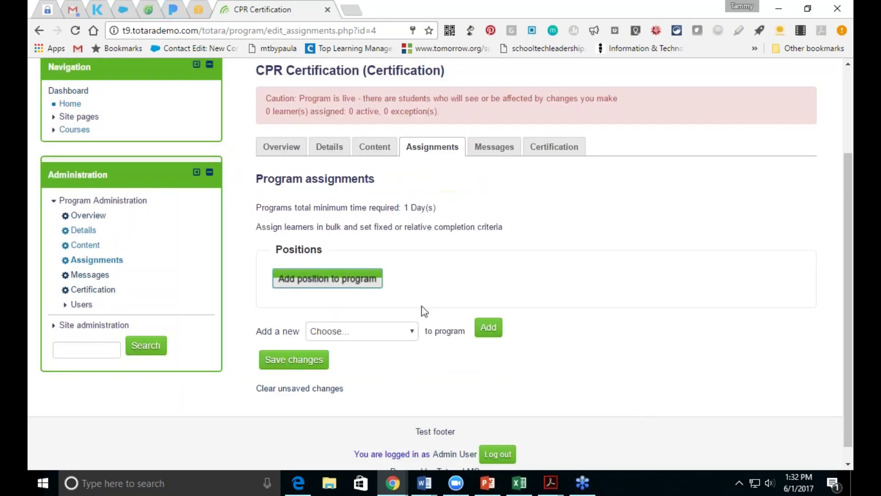
Step: Search and browse School Positions again, closing the picker with no positions added
left_click(337, 285)
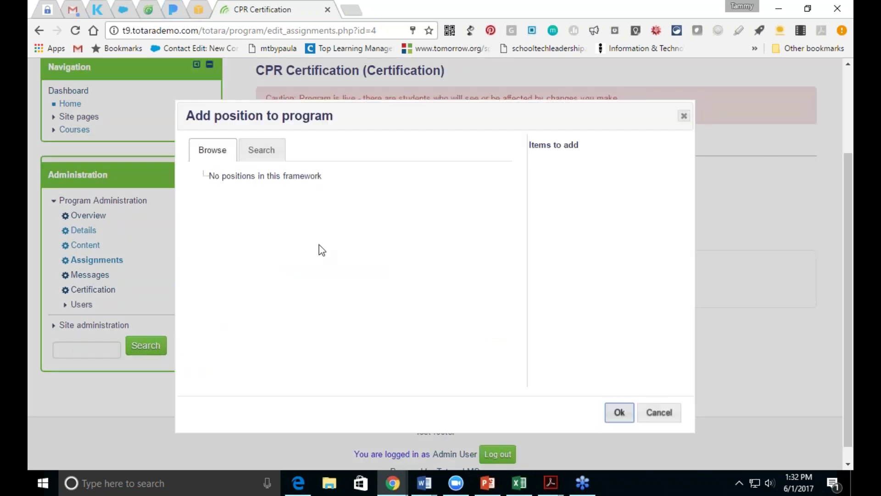
left_click(253, 154)
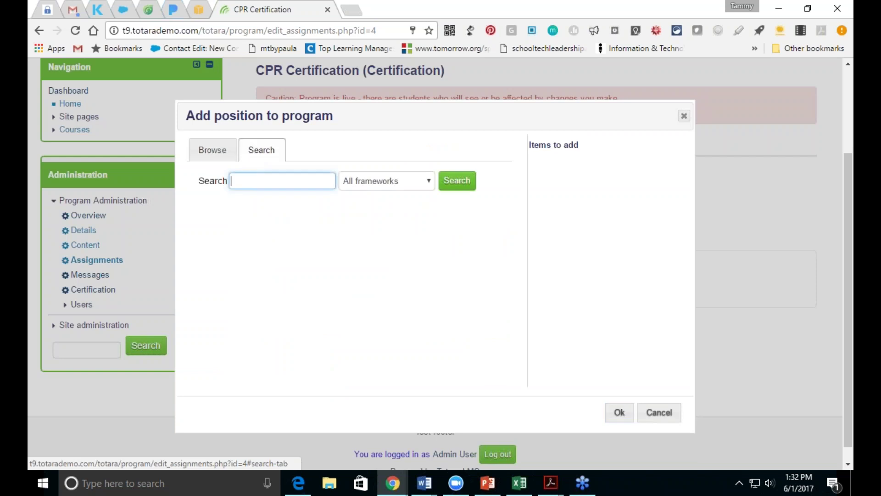
left_click(366, 184)
left_click(365, 207)
left_click(459, 186)
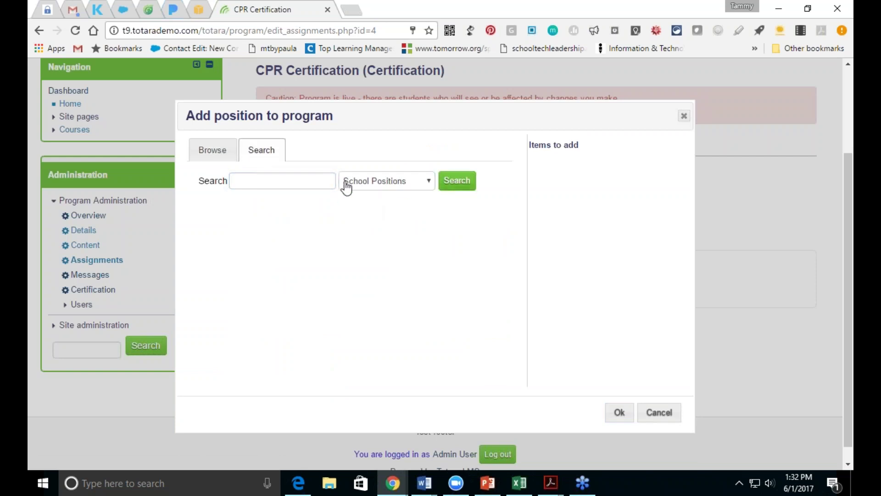
left_click(212, 153)
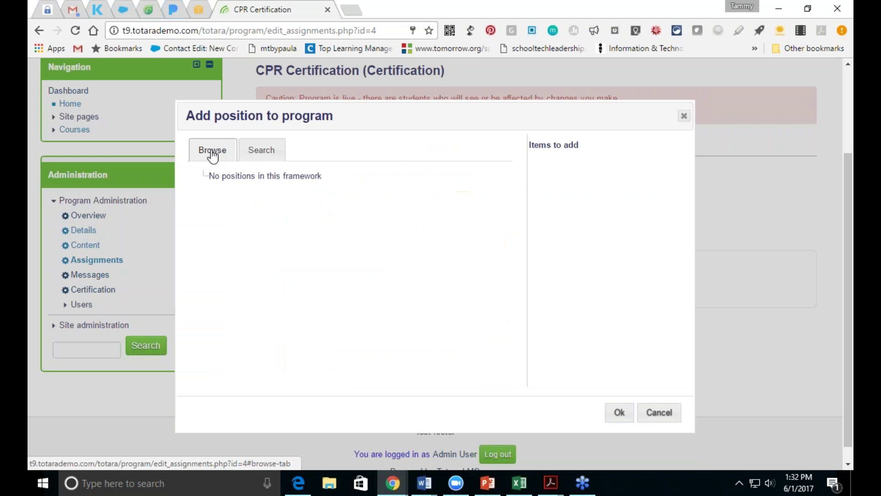
left_click(683, 116)
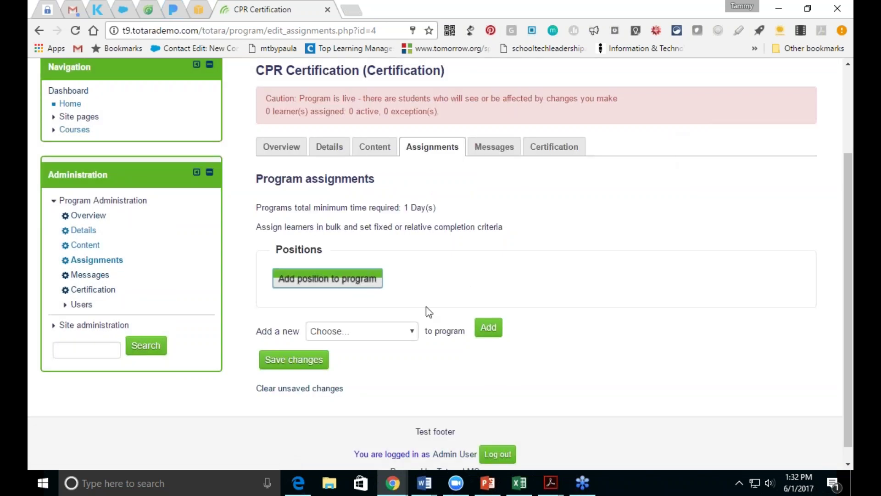
left_click(413, 336)
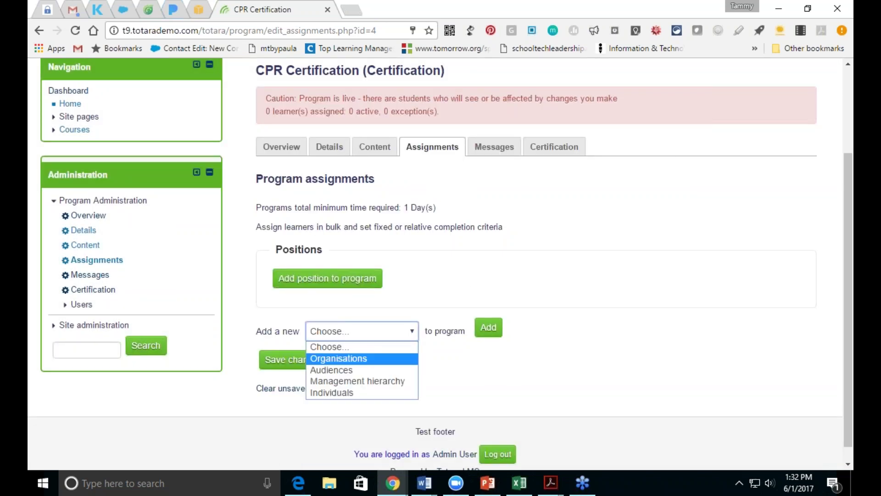
Step: Add an Organisations assignment and pick Accounting from the INOC framework for CPR Certification
left_click(387, 369)
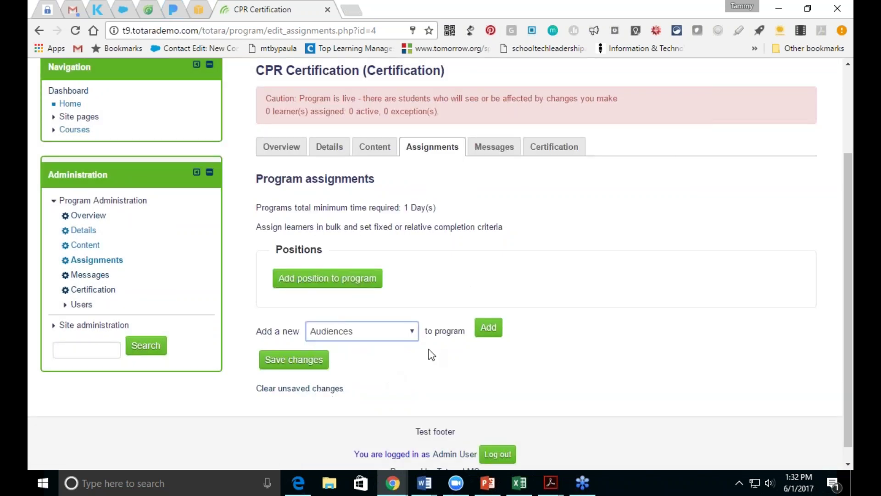
left_click(408, 335)
left_click(393, 360)
left_click(489, 327)
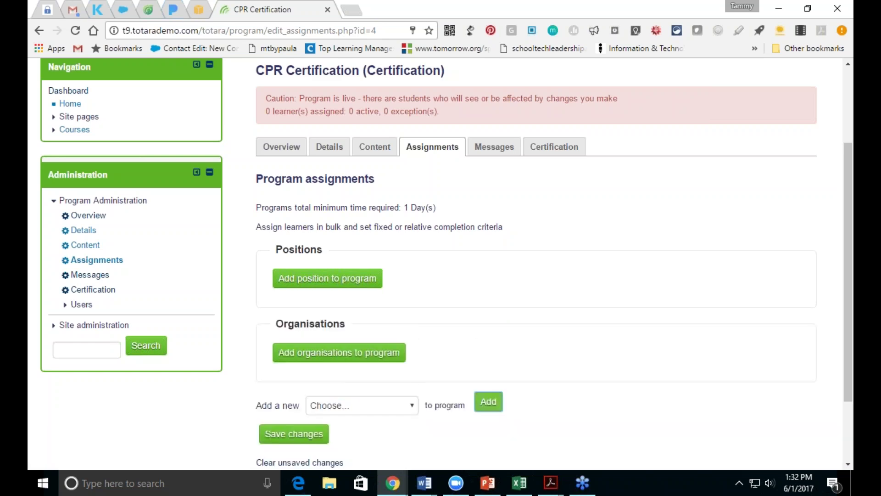
left_click(366, 355)
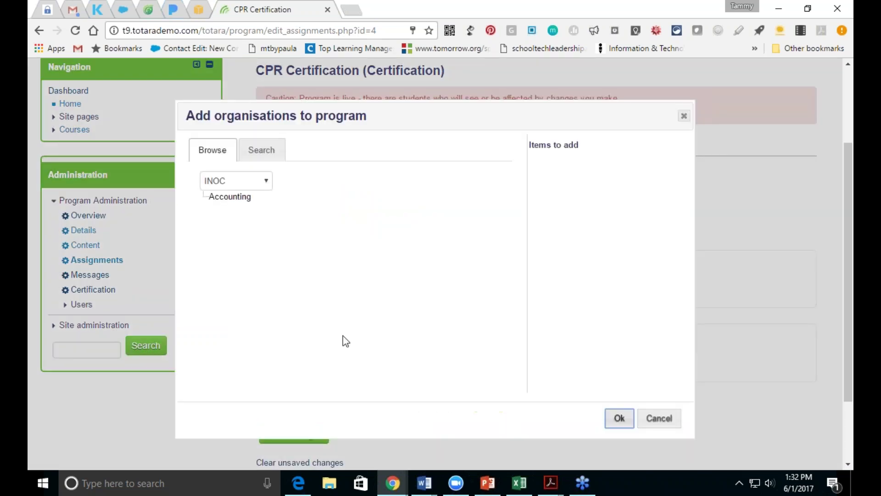
left_click(262, 184)
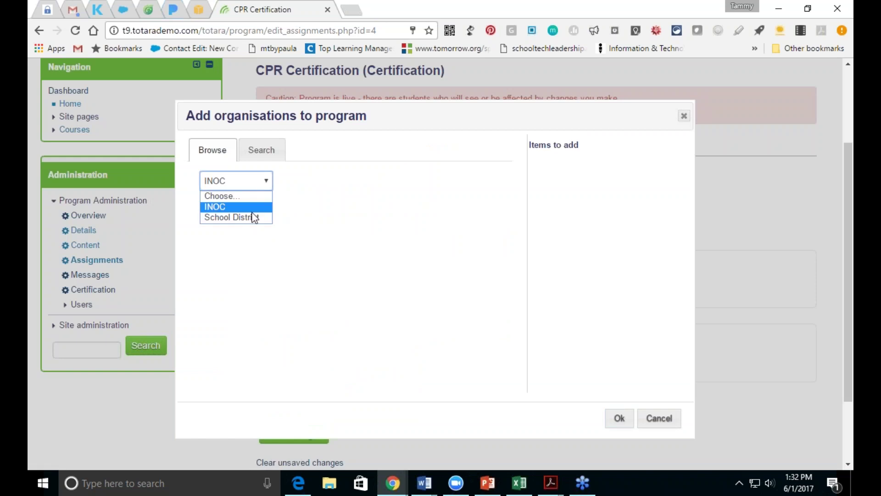
left_click(254, 220)
left_click(260, 184)
left_click(229, 205)
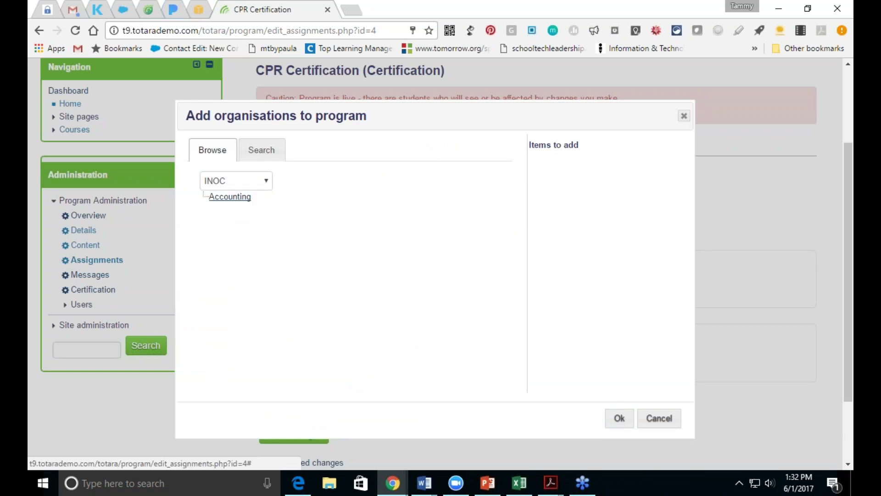
left_click(230, 197)
left_click(619, 418)
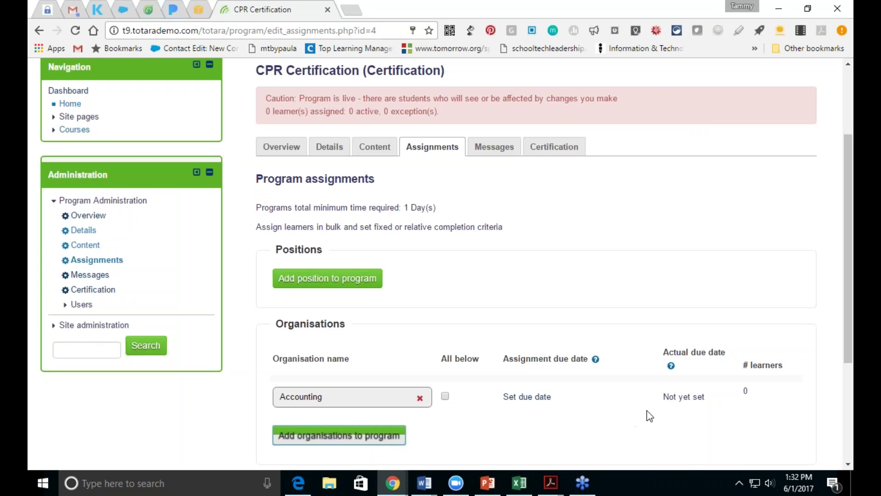
Step: Save the Accounting organisation assignment, then go to the Program messages page
left_click_drag(844, 312, 844, 404)
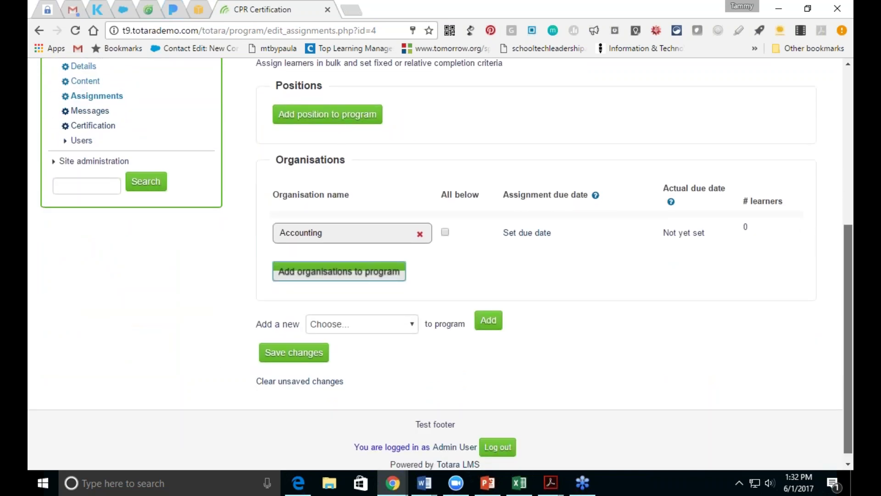
scroll(848, 312, "up", 4)
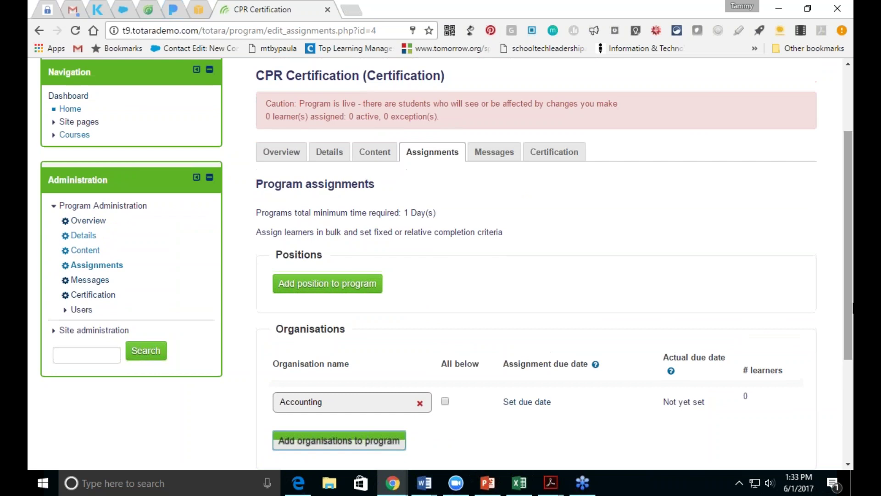
left_click(490, 152)
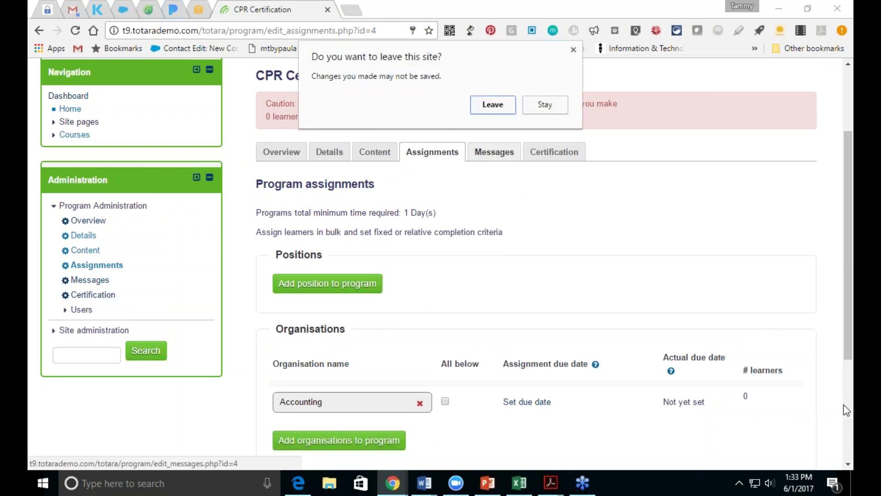
left_click(541, 104)
left_click_drag(847, 267, 847, 368)
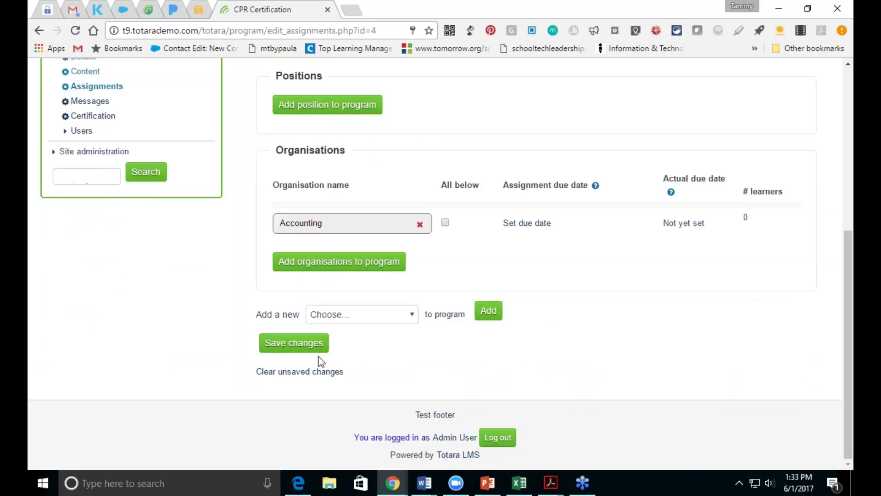
left_click(304, 346)
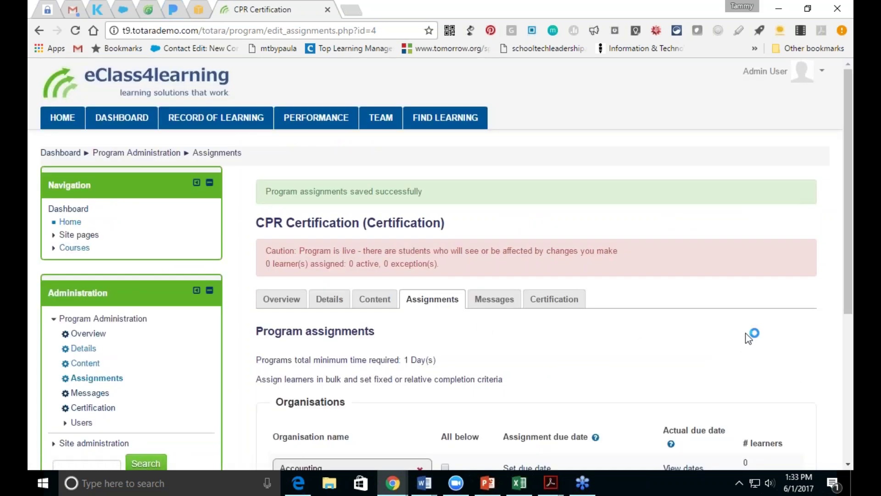
left_click(496, 303)
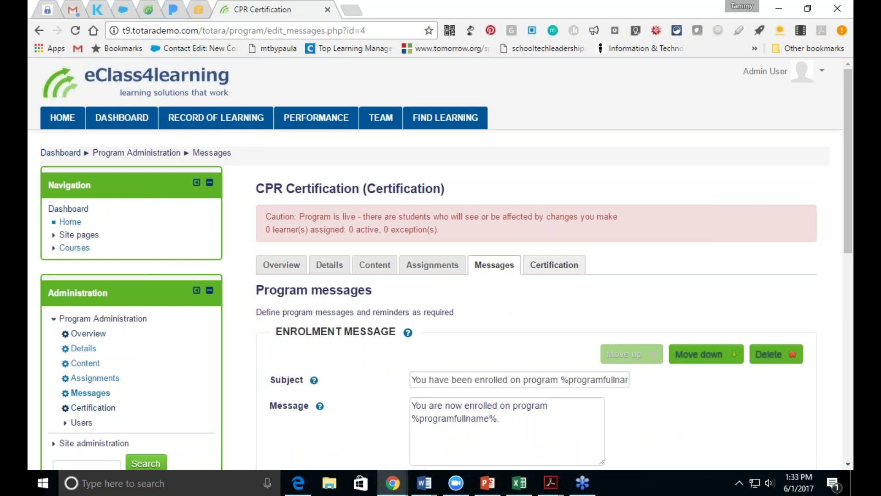
Step: Go to the CPR Certification tab to view its recertification settings
left_click(551, 268)
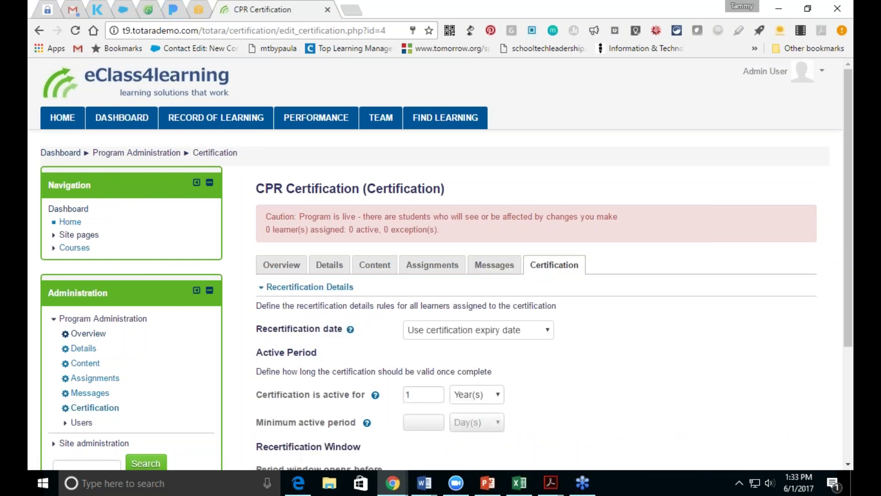
scroll(847, 256, "down", 4)
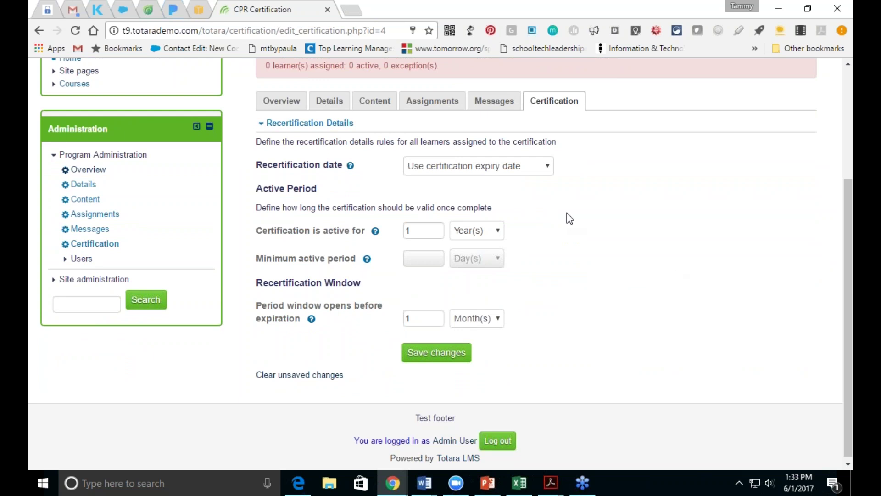
Step: Base recertification on the certification completion date and keep it active for 2 years
left_click(543, 174)
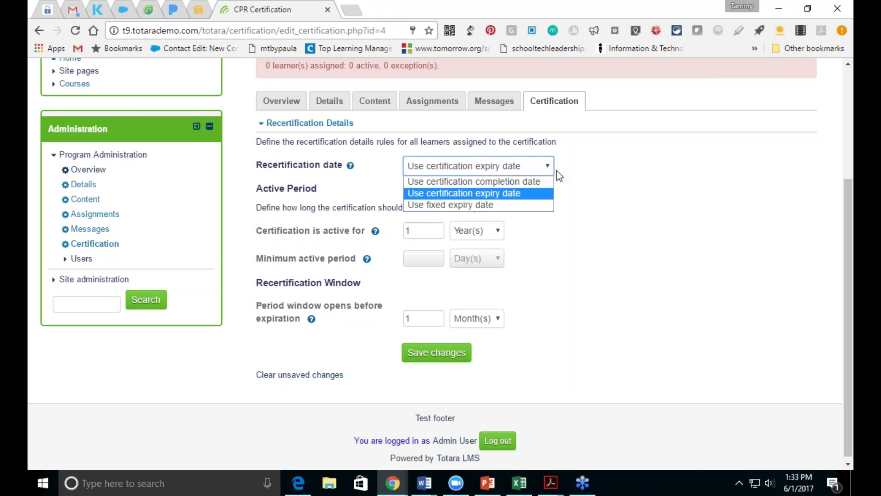
left_click(526, 183)
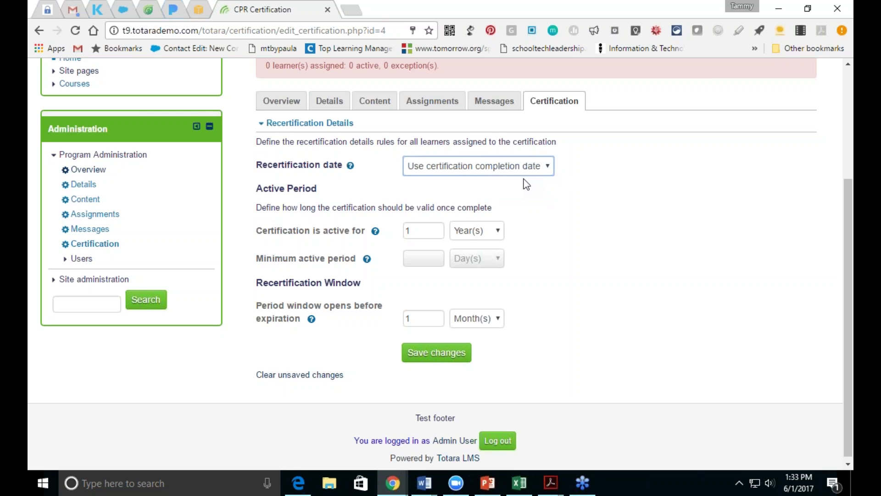
left_click(439, 233)
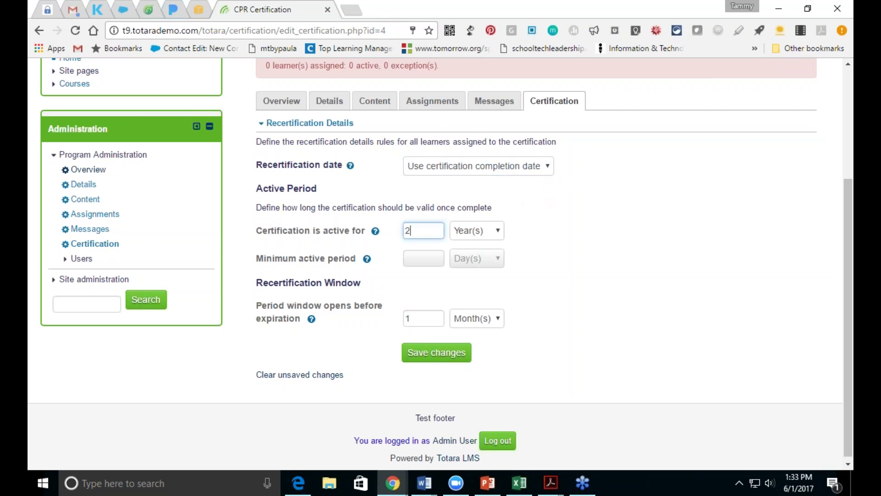
left_click(501, 234)
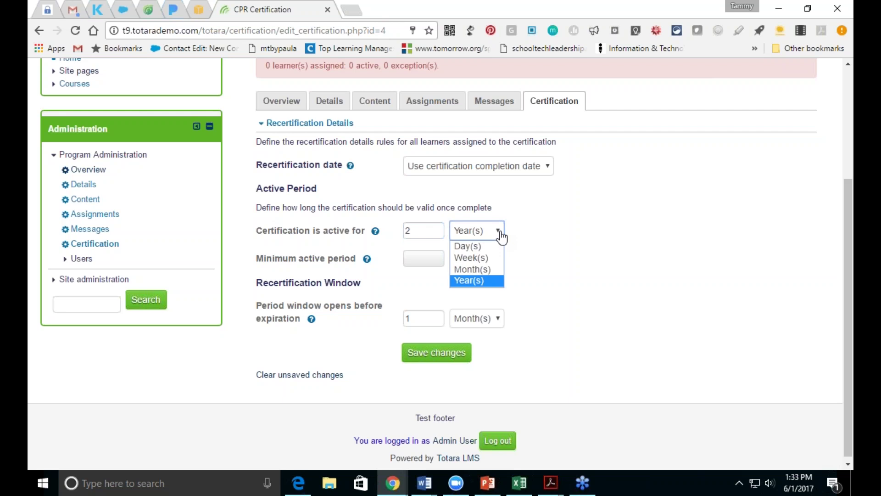
left_click(502, 236)
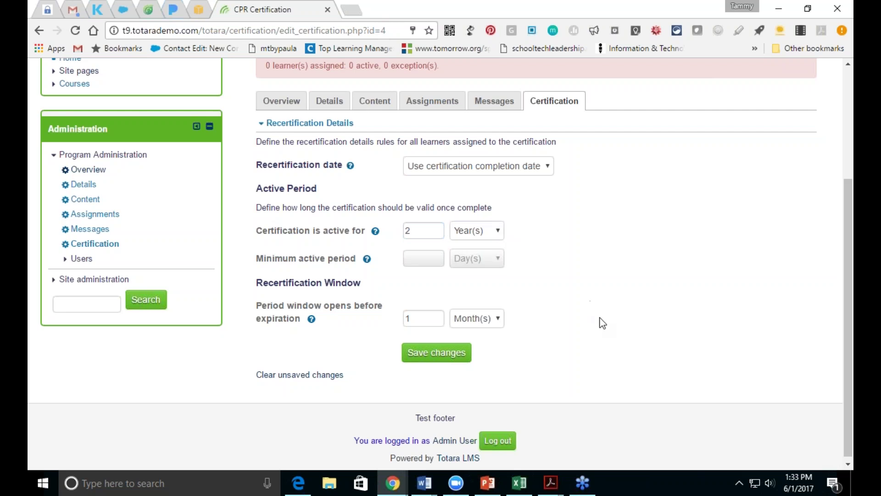
left_click_drag(850, 262, 850, 265)
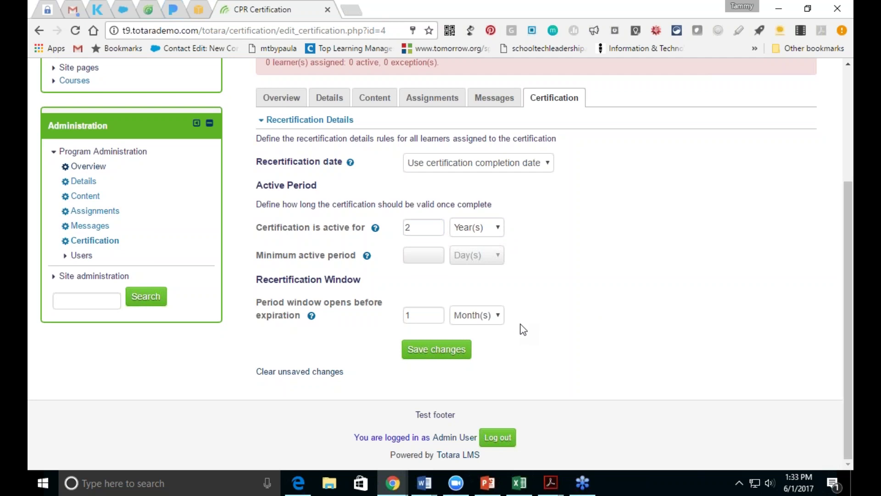
Step: Set the recertification window to 3 months and save all certification changes
left_click(424, 311)
type("3")
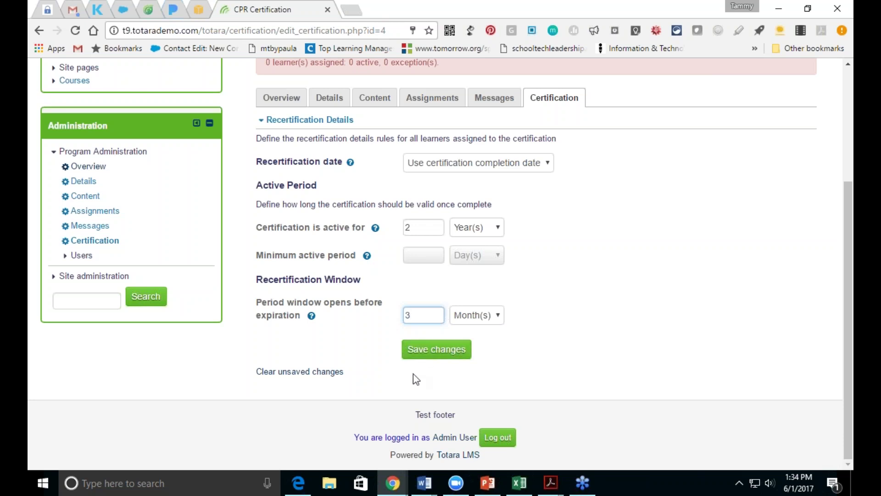
left_click(427, 355)
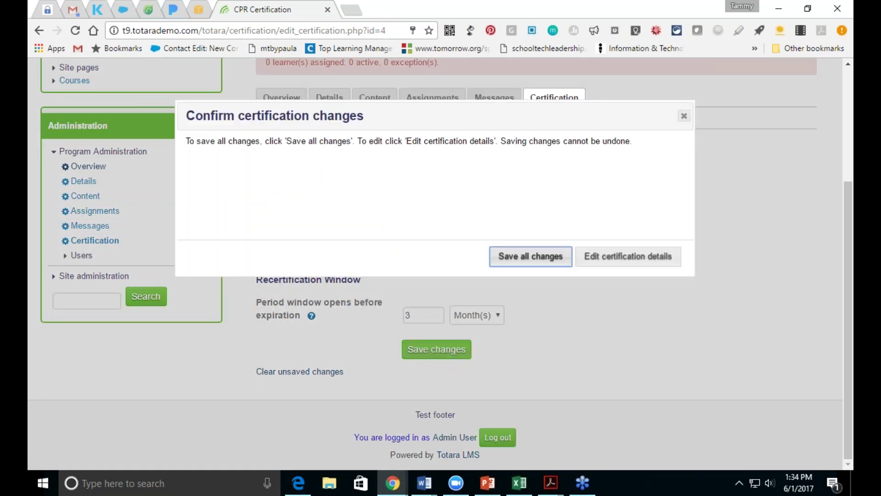
left_click(531, 264)
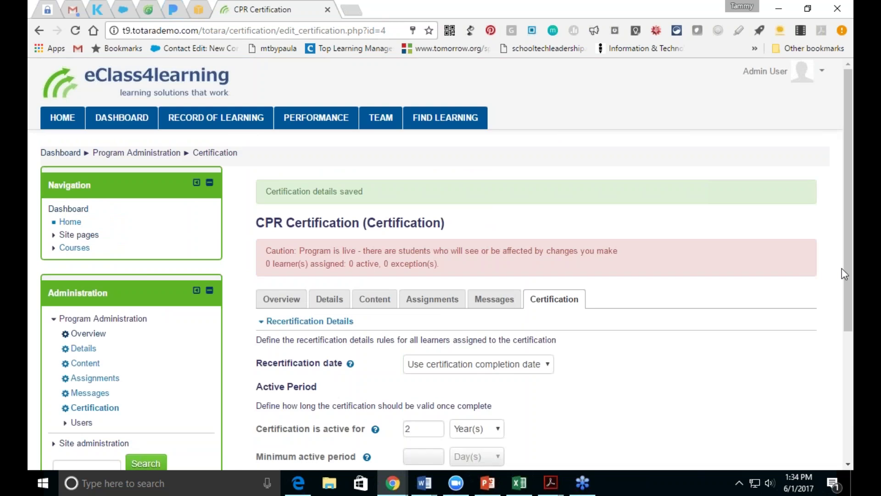
left_click_drag(847, 265, 848, 394)
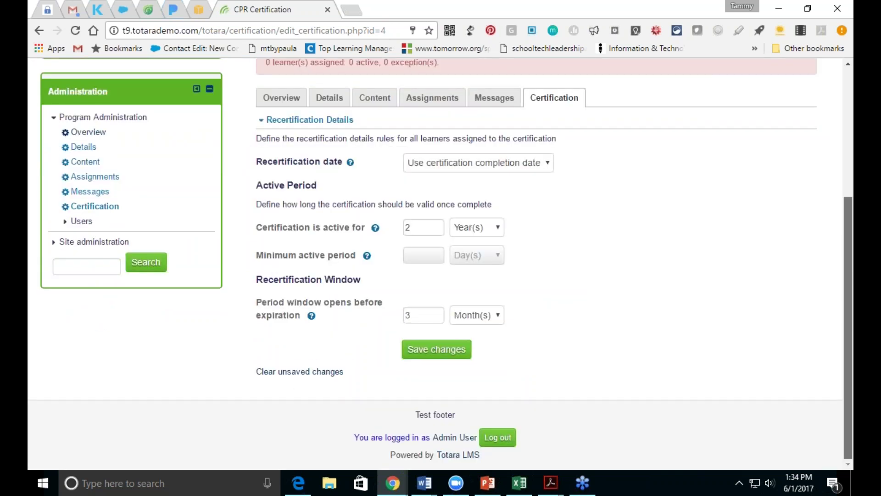
scroll(847, 394, "up", 3)
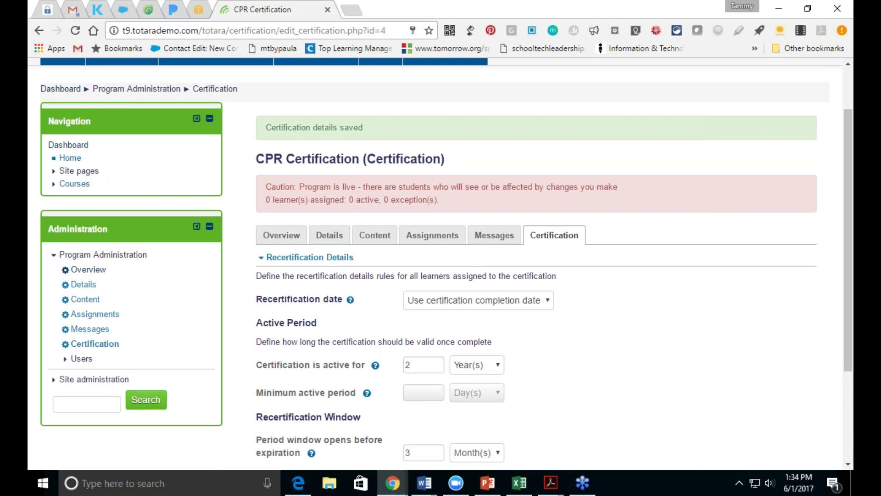
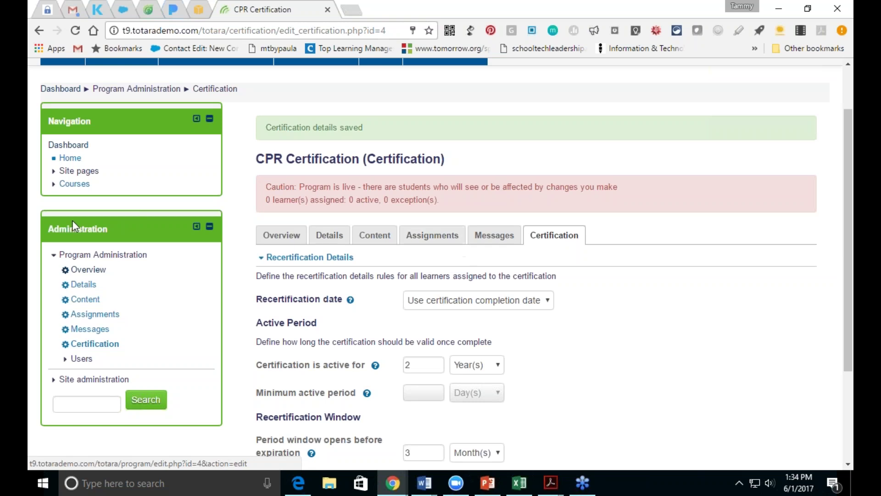
Step: Open the Security Measures Policy April 2017 course from the Courses list
left_click(74, 184)
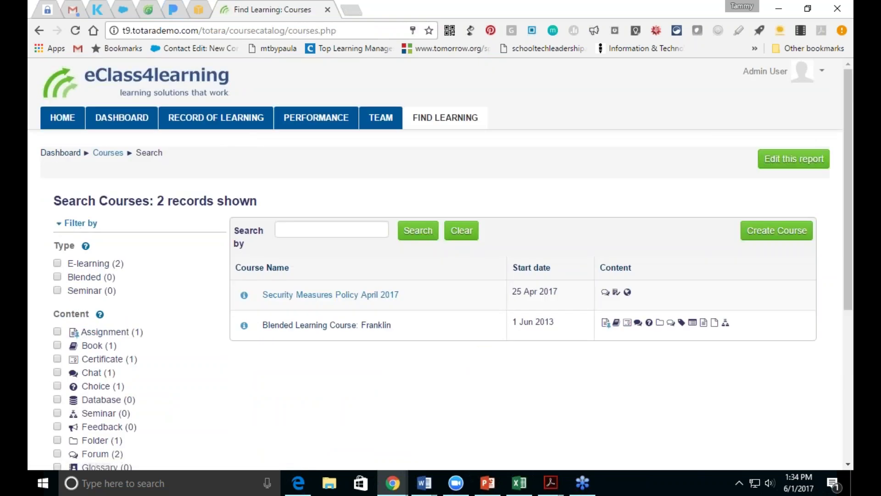
left_click(279, 298)
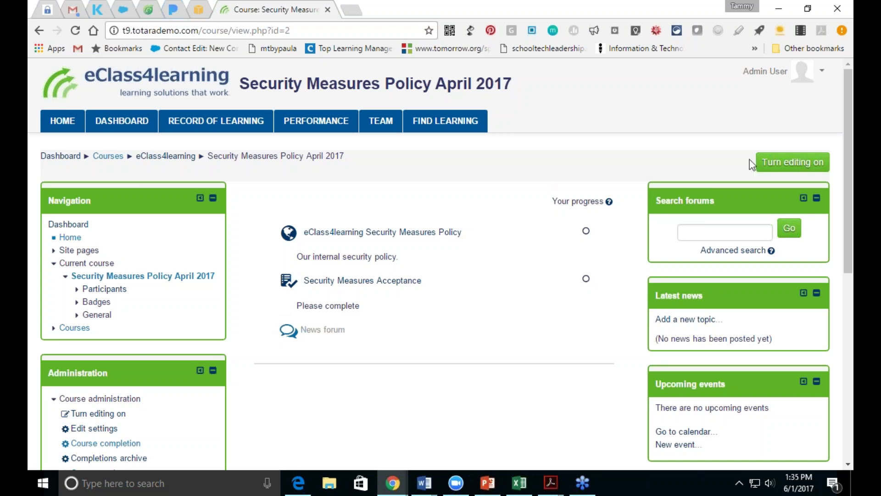
Step: Turn editing on and add a new Certificate activity to the course
left_click(776, 169)
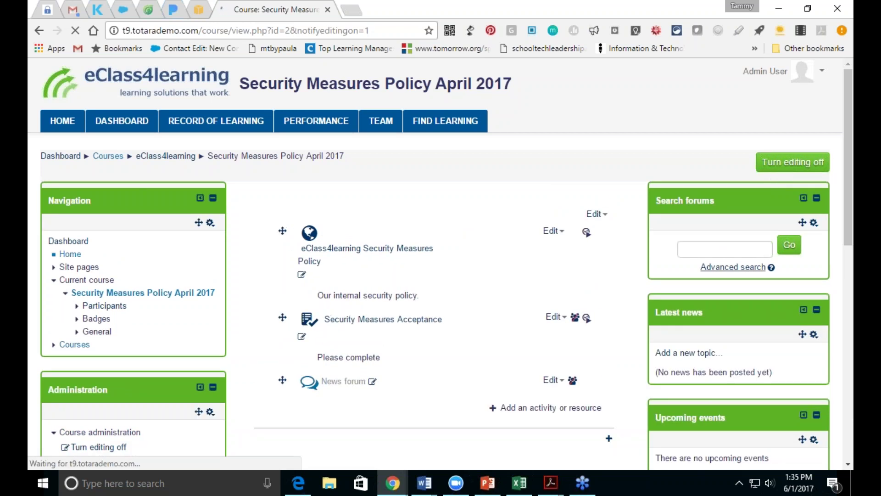
left_click(563, 410)
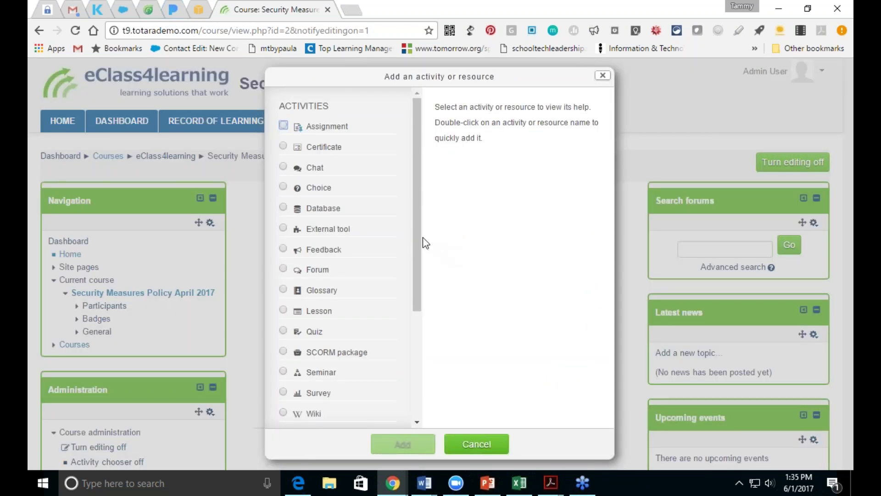
left_click(283, 146)
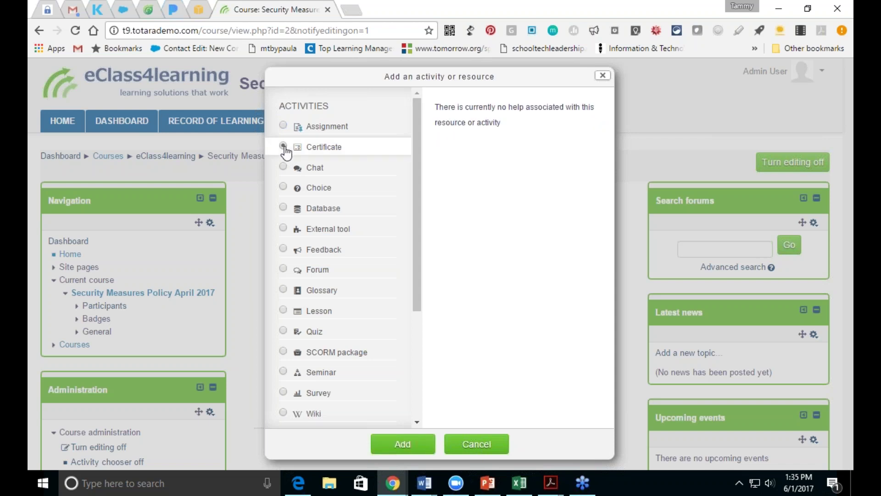
left_click(403, 444)
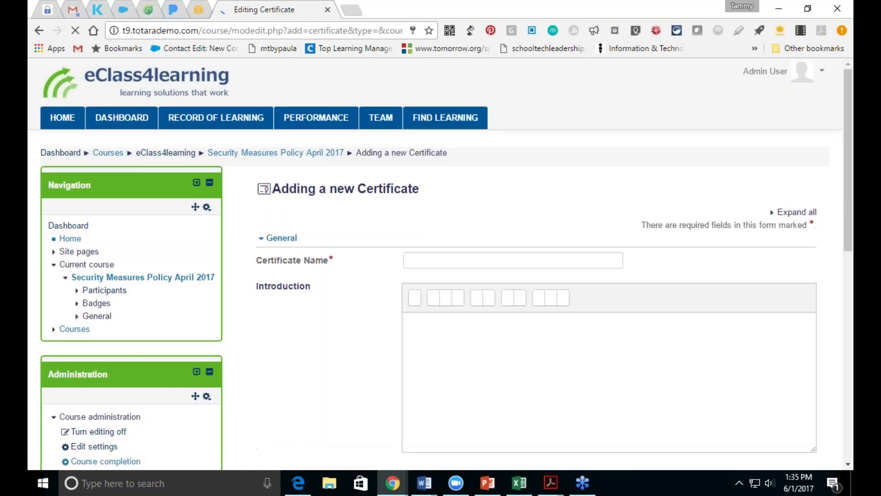
Step: Name it 'Certificate of Completion for Security Measures' and expand all settings sections
left_click(464, 262)
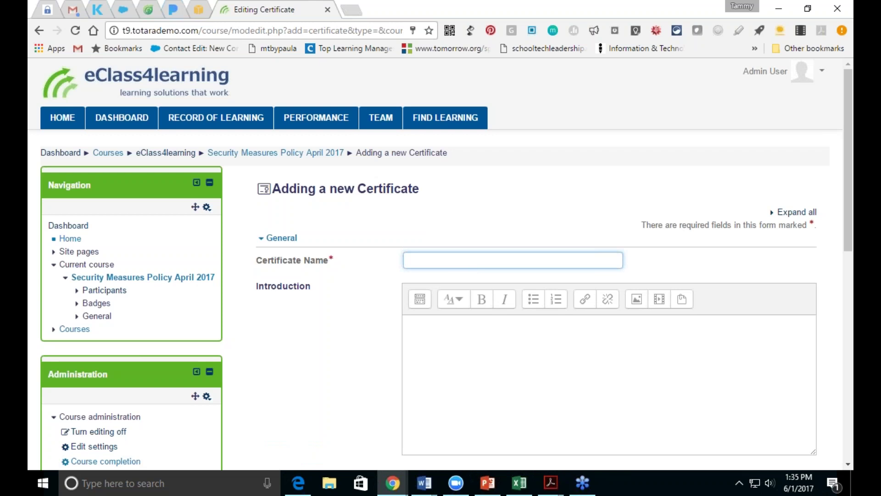
type("Certificate of Completion")
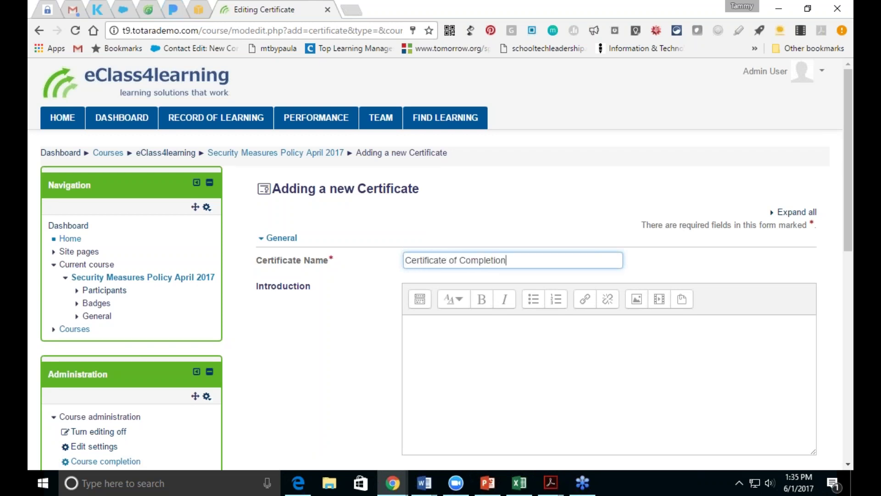
type(" for Security Measures")
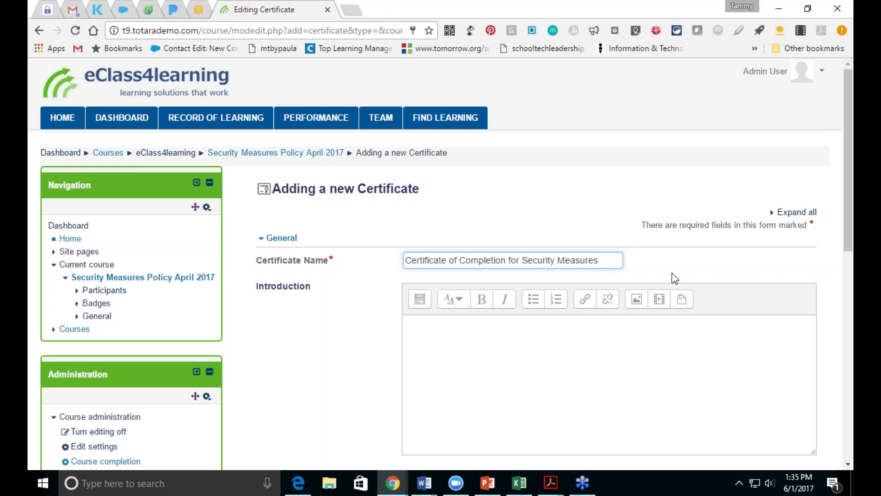
left_click_drag(847, 245, 850, 348)
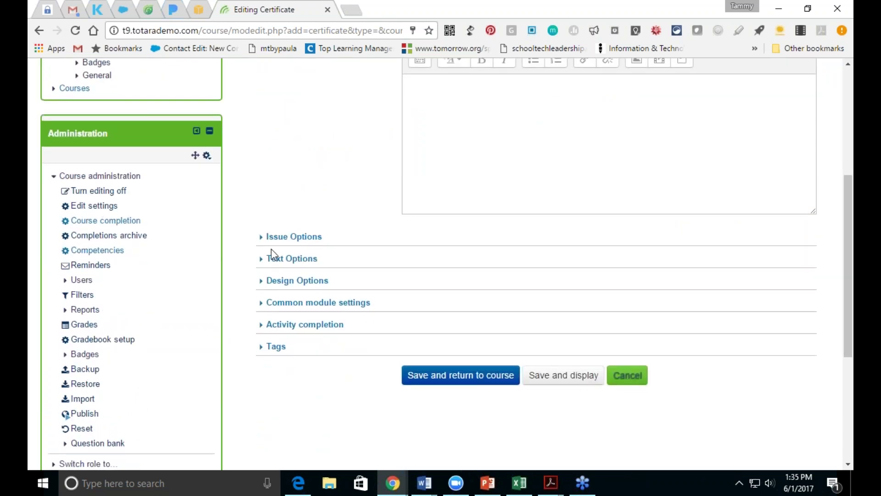
left_click_drag(850, 317, 850, 227)
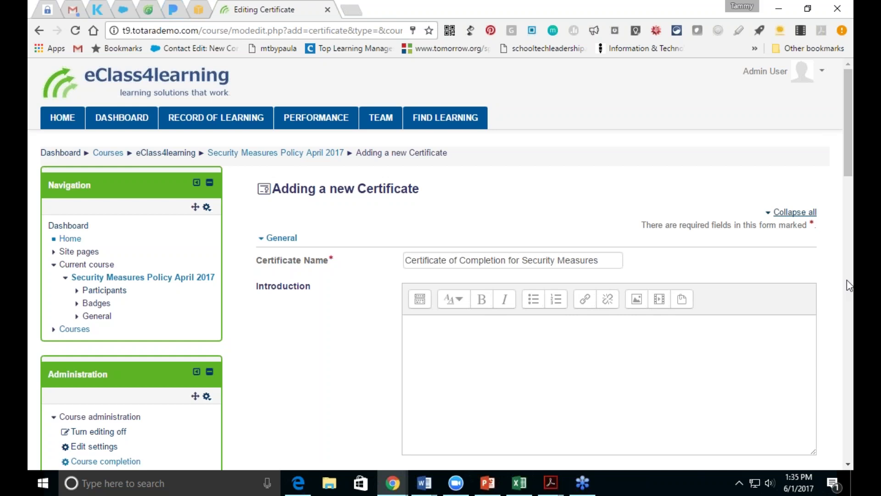
left_click(846, 466)
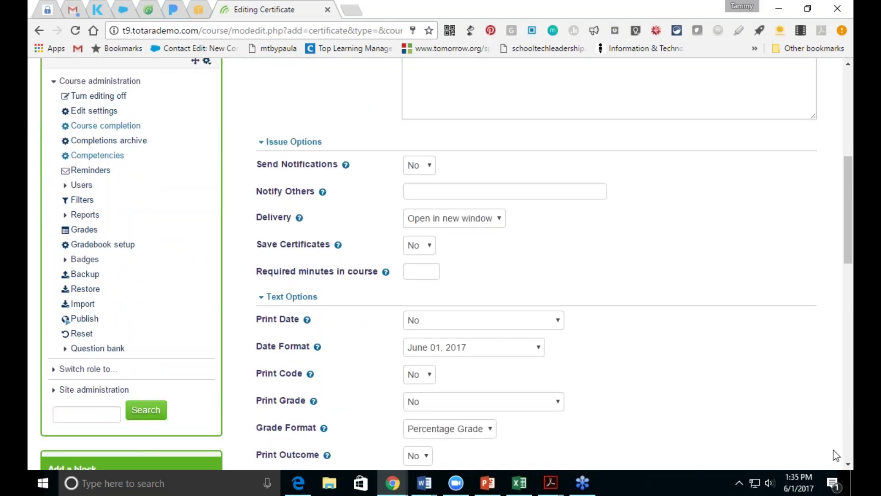
Step: Turn Send Notifications on and enter an extra e-mail address in Notify Others
left_click(429, 168)
left_click(415, 193)
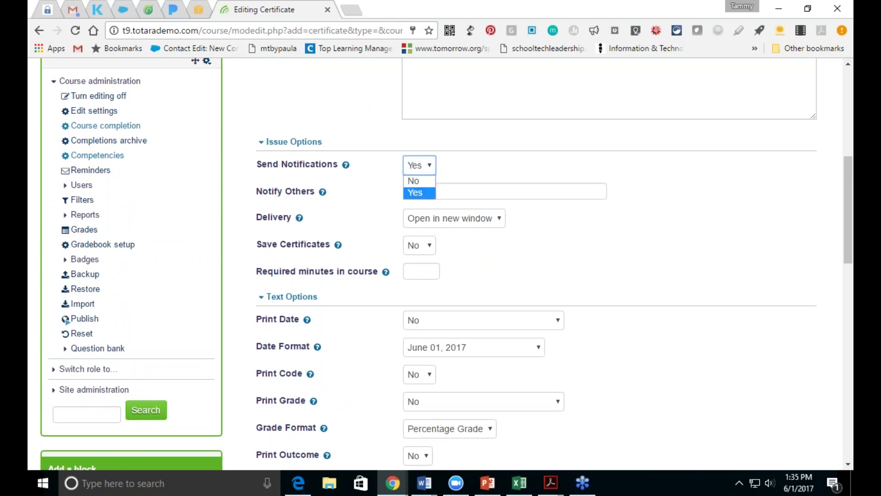
left_click(420, 195)
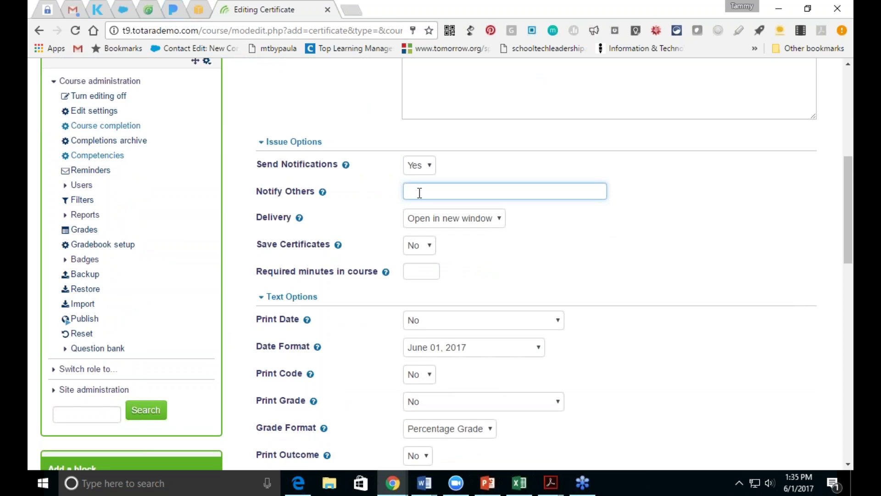
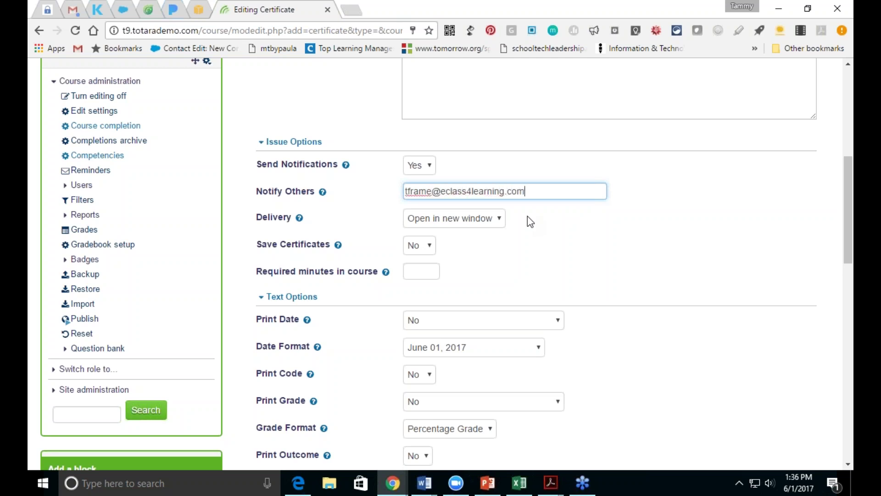
Step: Set Save Certificates to Yes and Required minutes in course to 1
left_click(423, 248)
left_click(433, 274)
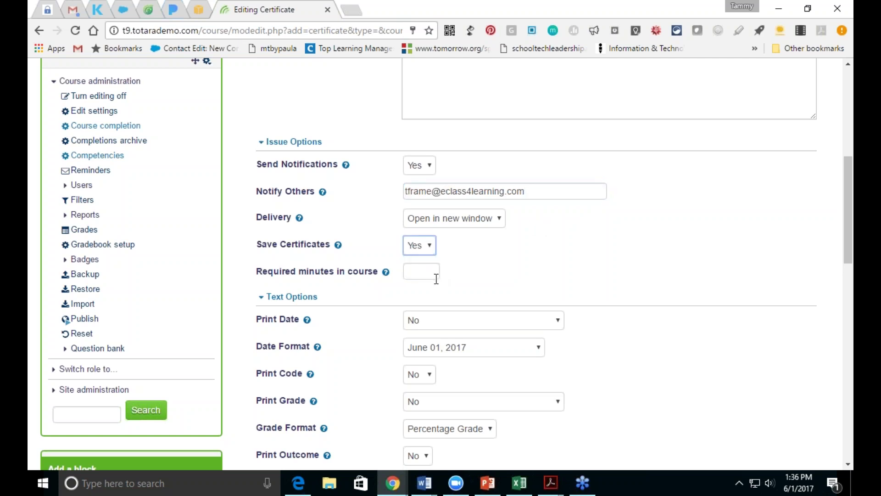
left_click(431, 273)
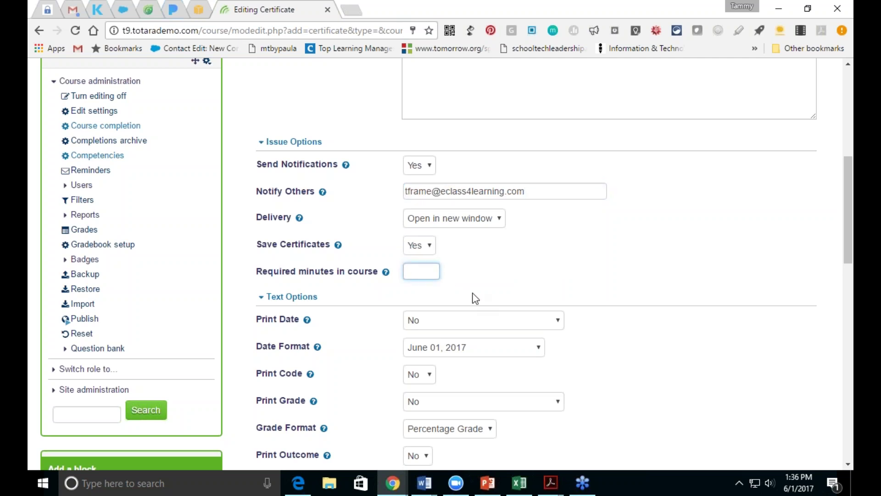
type("1")
scroll(844, 251, "down", 3)
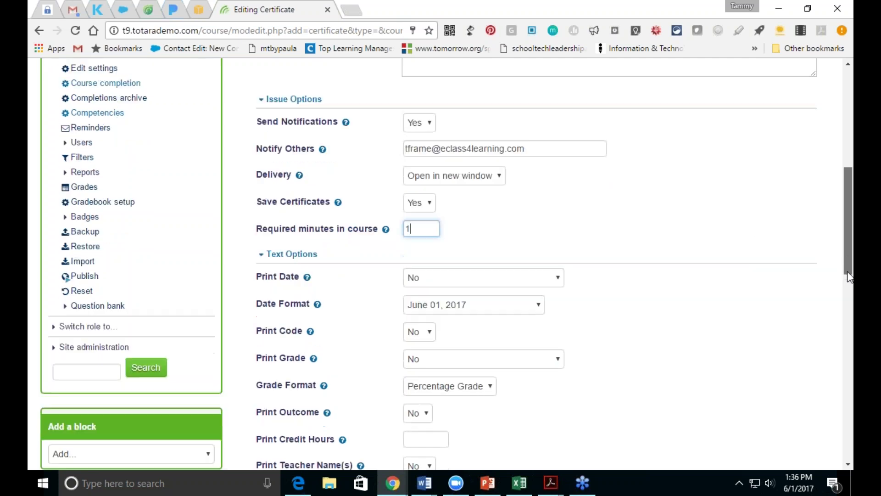
Step: Print the Date Issued in June 01, 2017 format and a code on the certificate
left_click(557, 176)
left_click(550, 205)
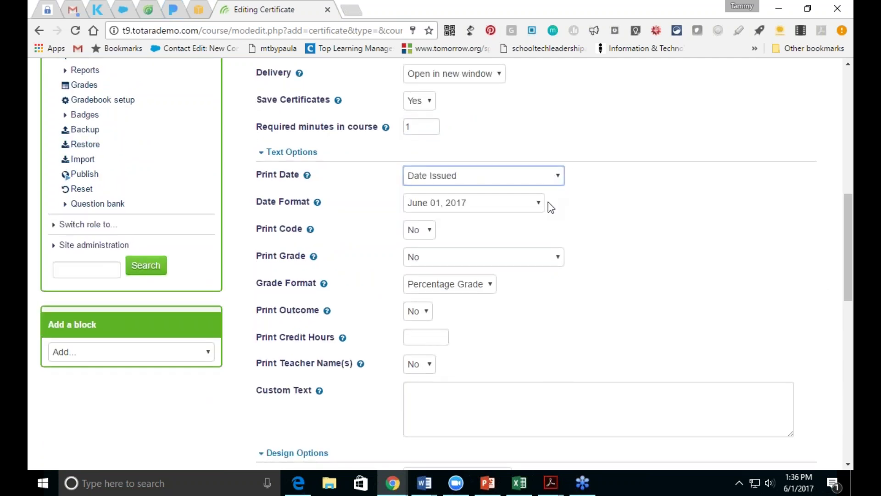
left_click(512, 206)
left_click(511, 208)
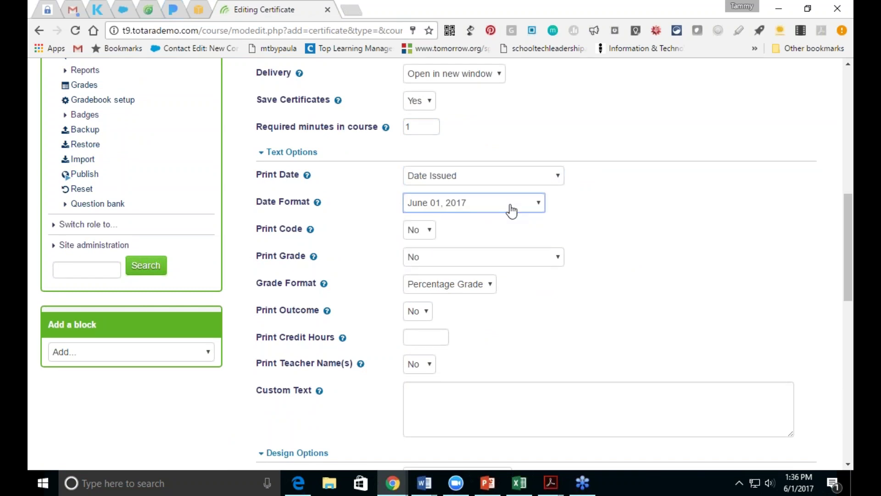
left_click(425, 236)
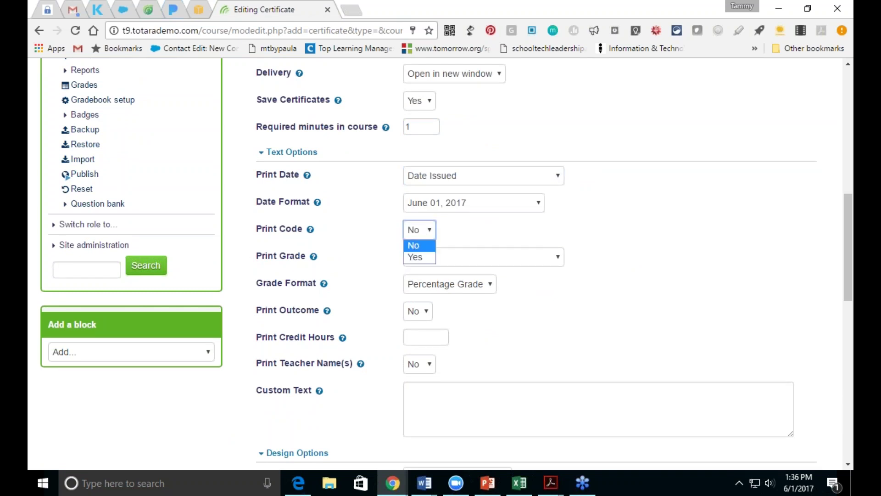
left_click(422, 258)
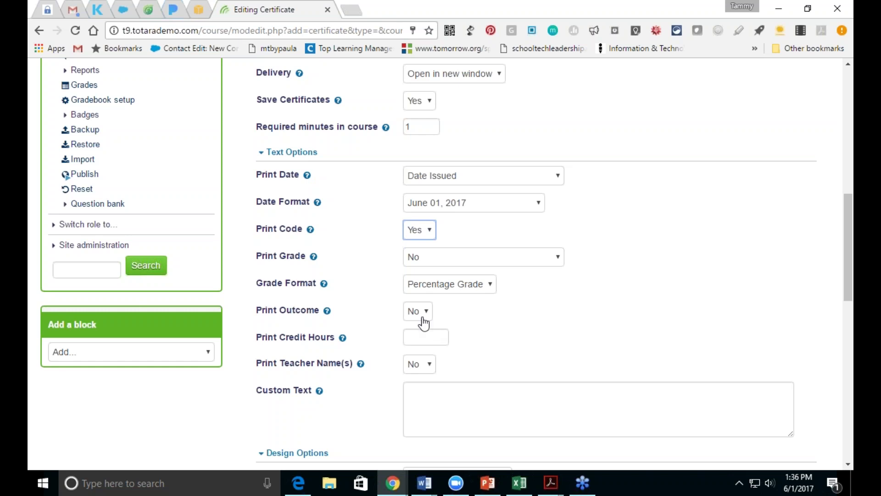
Step: Print 3 credit hours and the teacher names on the certificate
left_click(421, 339)
type("3")
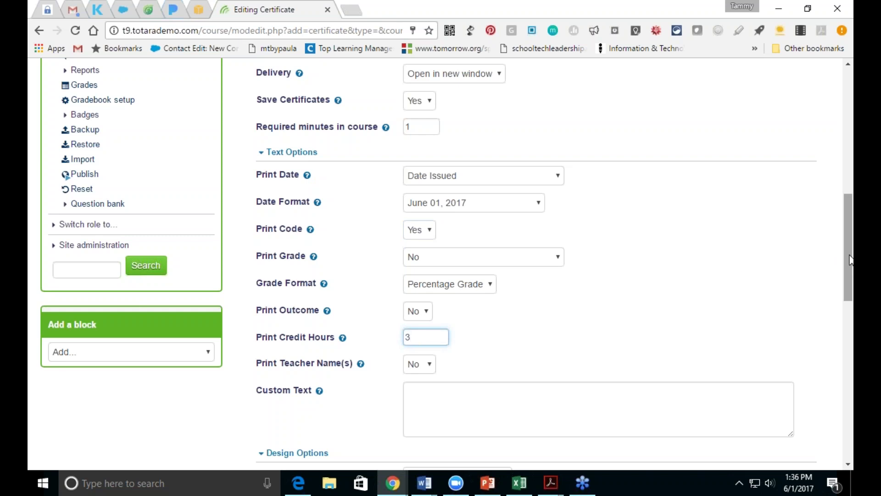
scroll(848, 260, "down", 4)
left_click(419, 181)
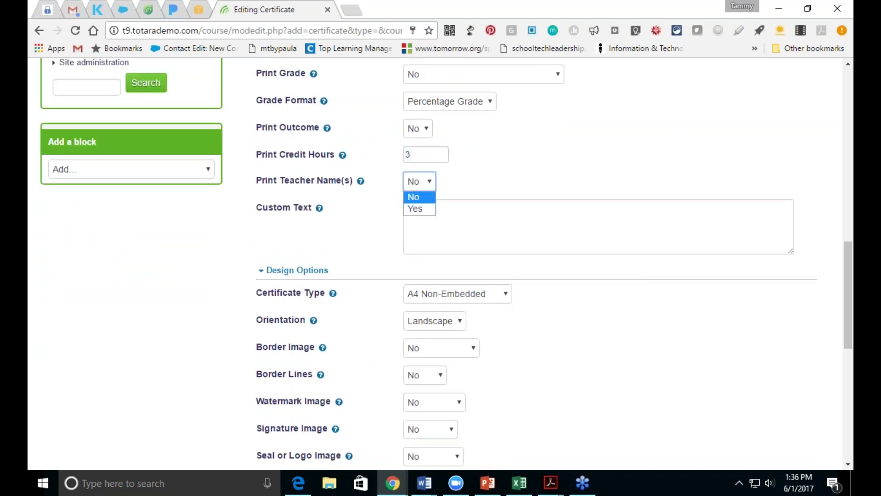
left_click(415, 209)
Step: Enter 'Congrats!' as the certificate's custom text
left_click(438, 230)
type("Congr")
type("adulations")
type("!")
key("BackSpace")
key("BackSpace")
key("BackSpace")
key("BackSpace")
key("BackSpace")
key("BackSpace")
key("BackSpace")
key("BackSpace")
key("BackSpace")
key("BackSpace")
type("ts!")
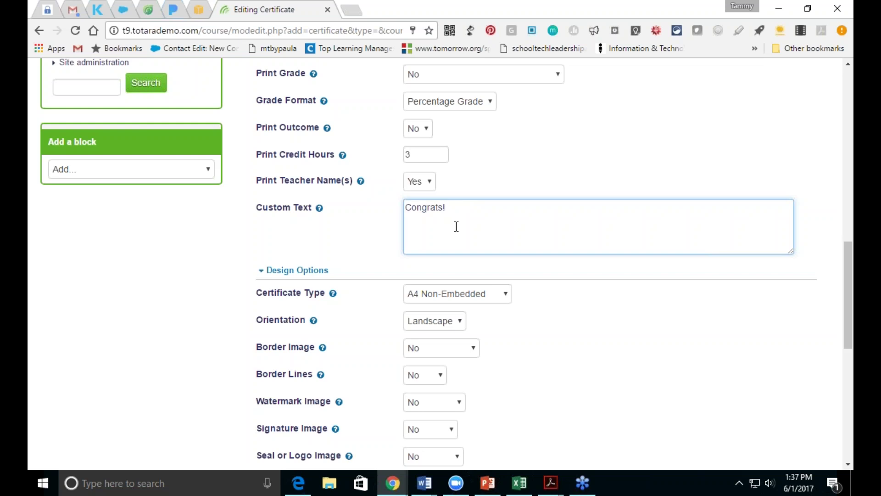
left_click(506, 296)
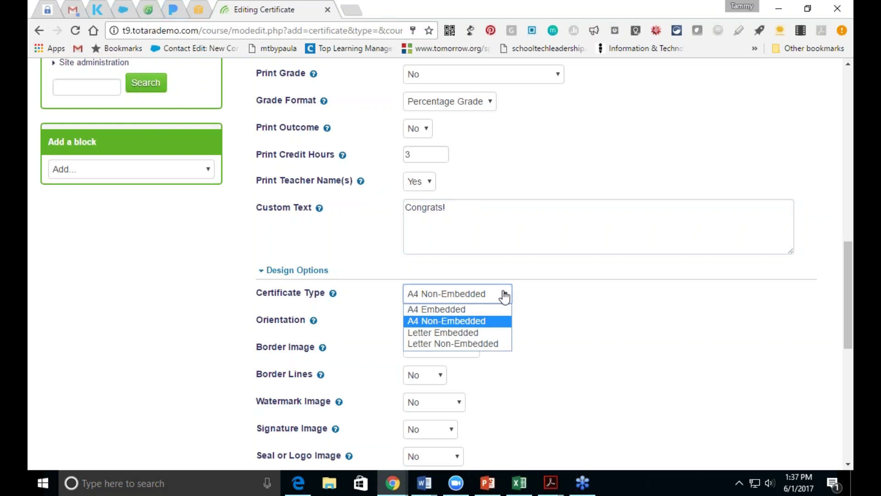
Step: Keep A4 Non-Embedded as the certificate type
left_click(495, 327)
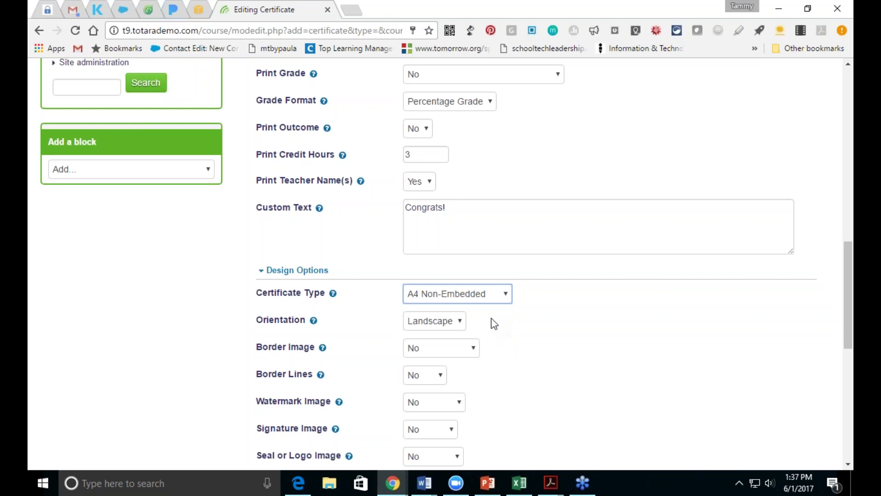
left_click(503, 304)
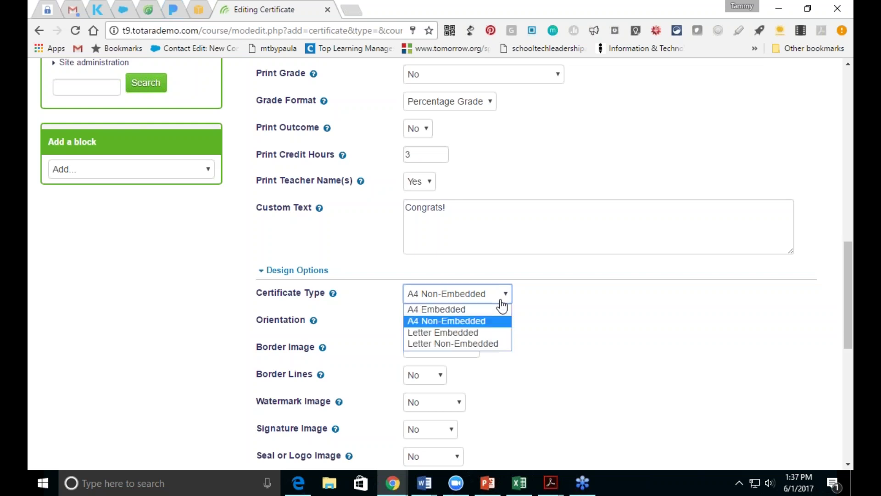
left_click(503, 305)
left_click_drag(846, 305, 850, 344)
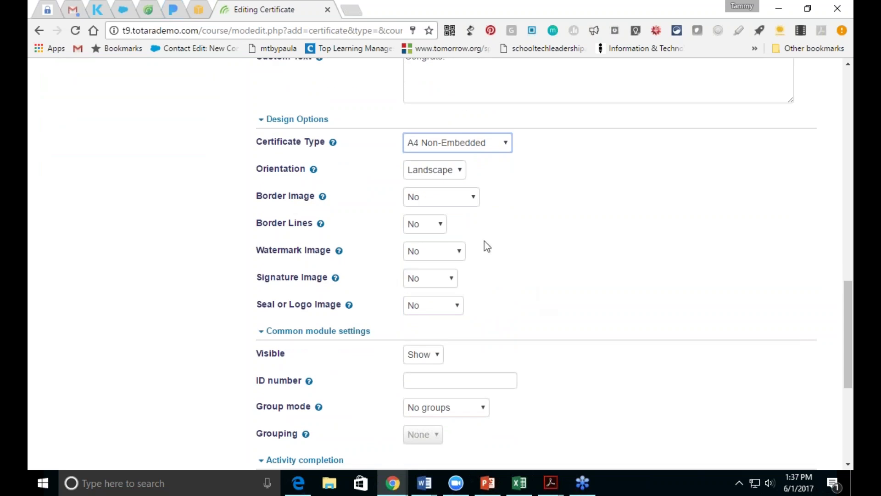
Step: Choose the Fancy1-black border, Line signature and Fancy seal images
left_click(464, 203)
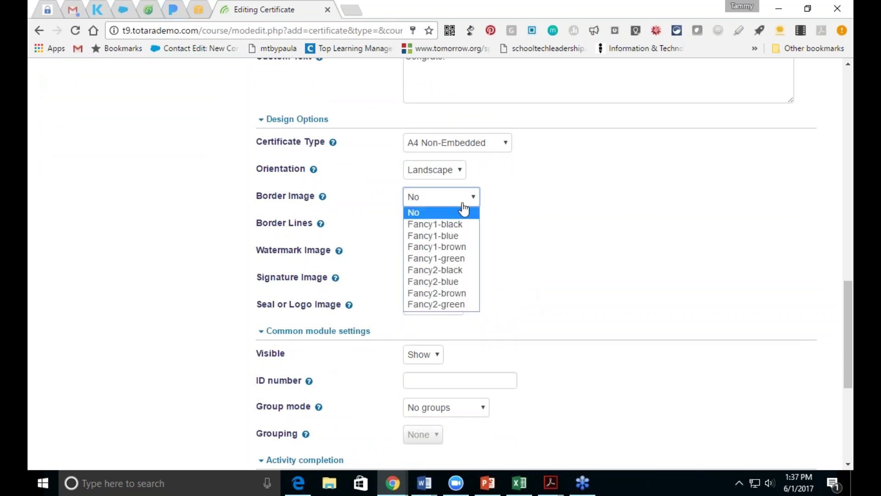
left_click(457, 225)
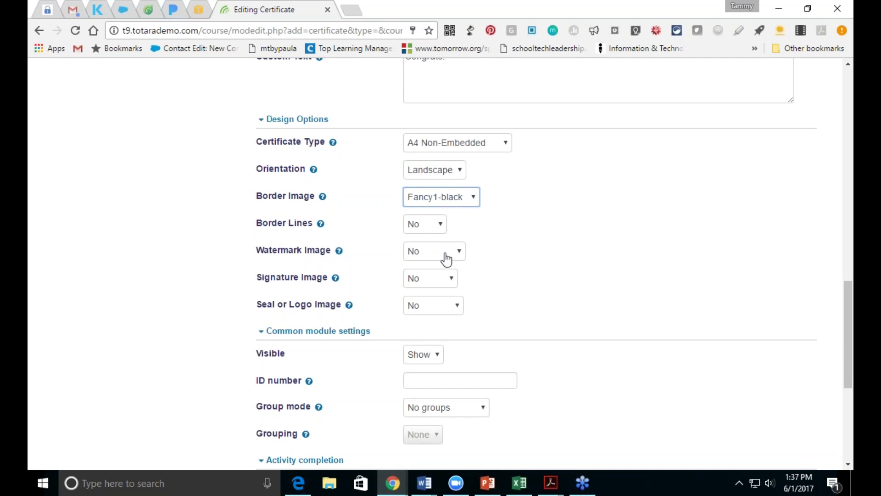
left_click(443, 280)
left_click(435, 306)
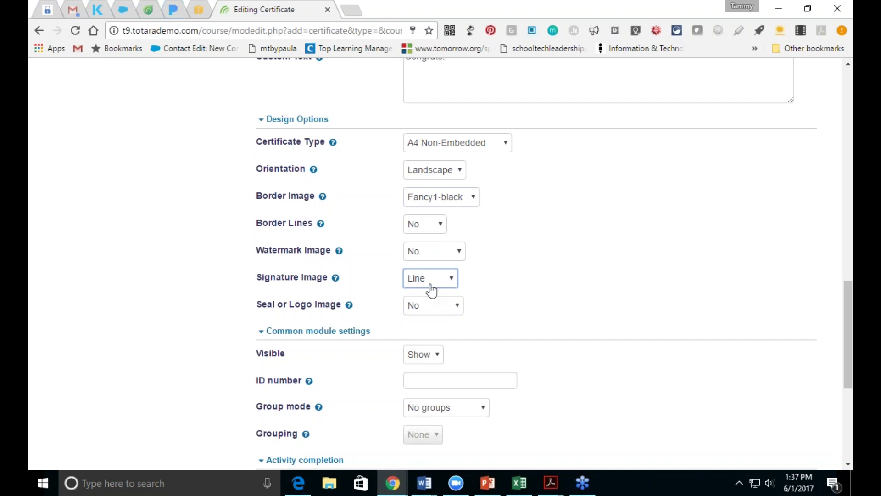
left_click(437, 306)
left_click(438, 341)
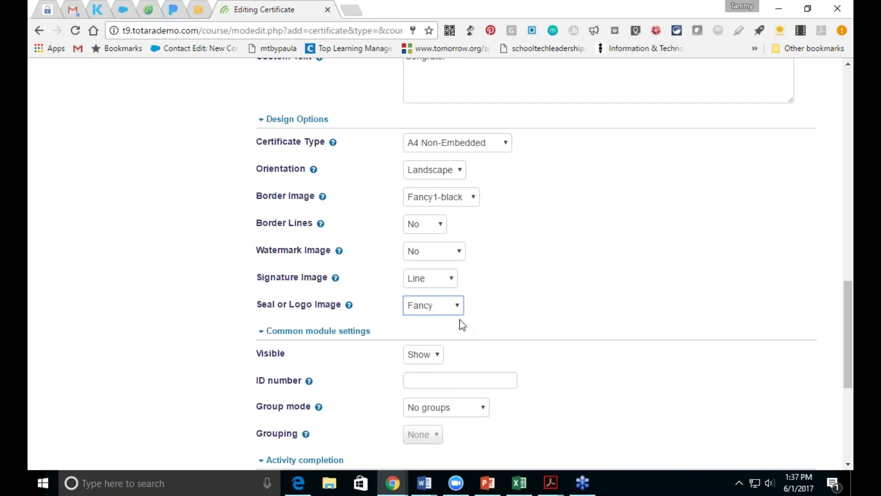
left_click_drag(847, 311, 823, 375)
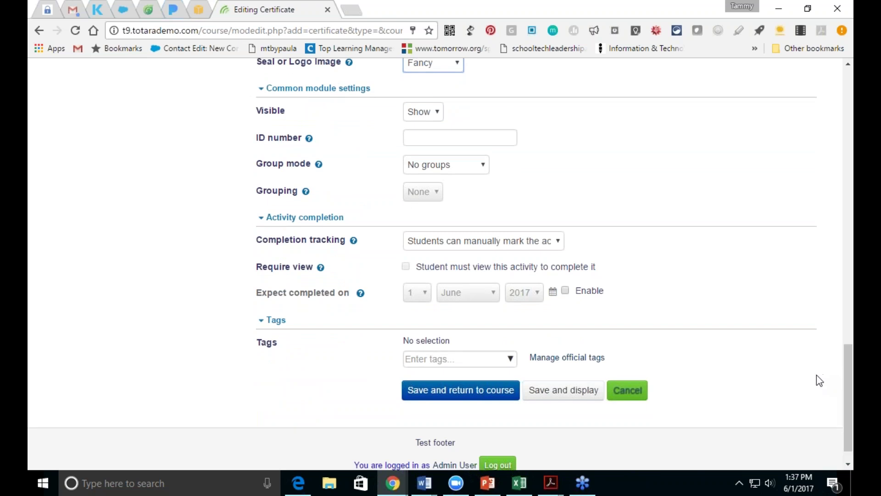
Step: Set completion tracking to 'Do not indicate activity completion' and save back to the course
left_click(539, 243)
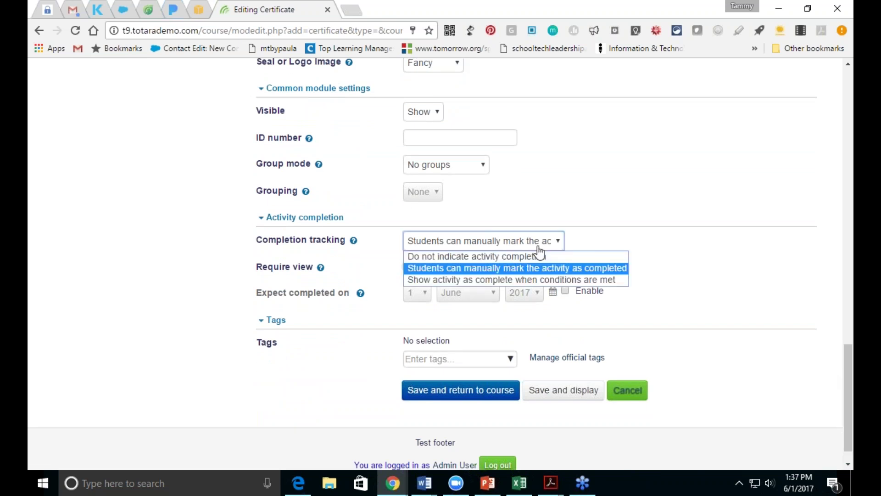
left_click(527, 281)
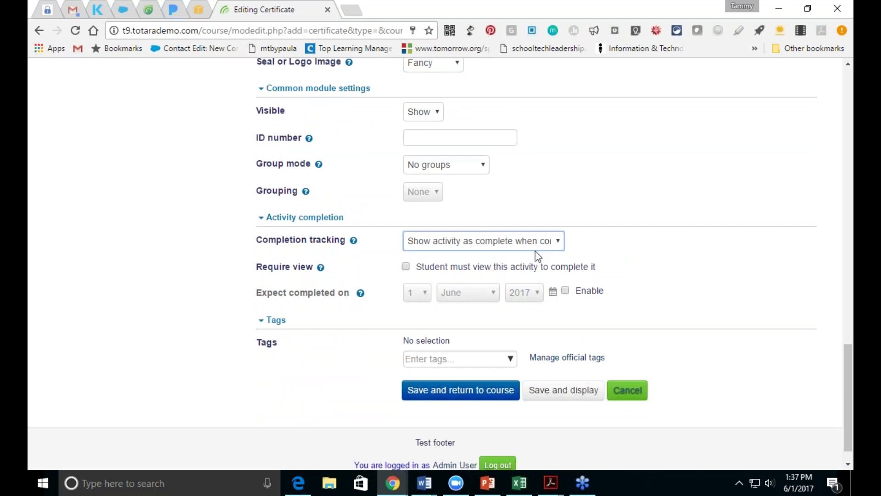
left_click(539, 243)
left_click(532, 260)
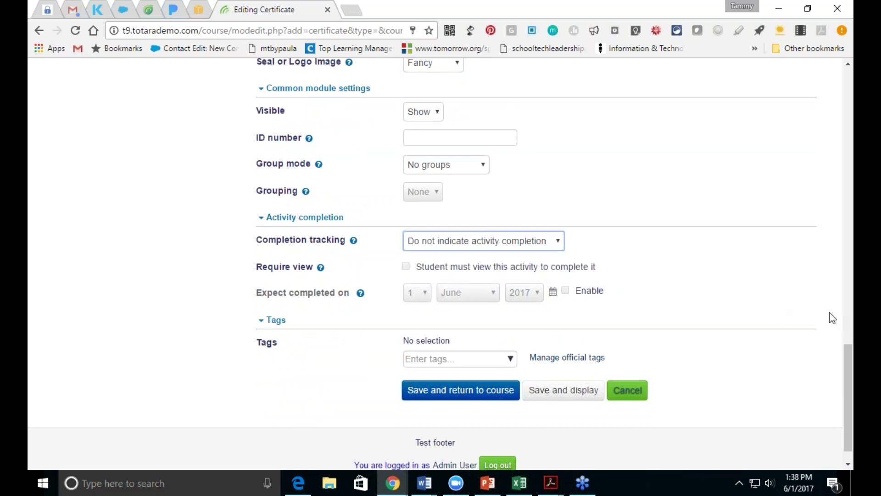
left_click_drag(848, 356, 849, 377)
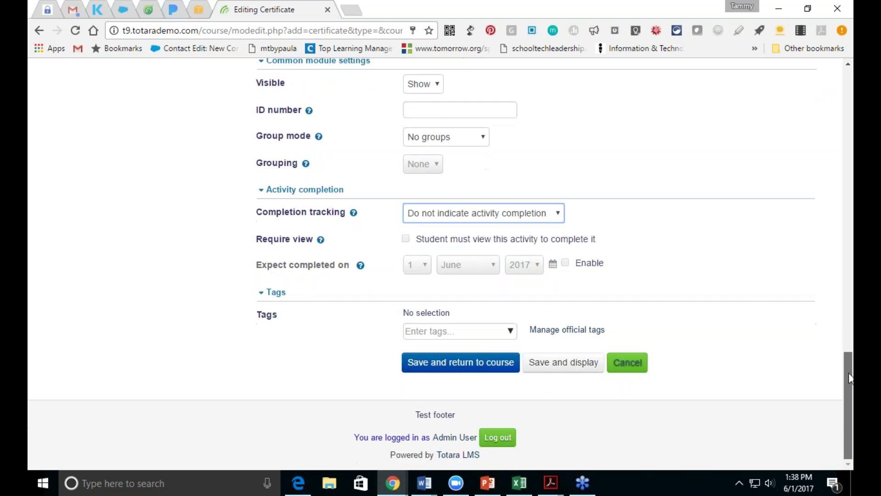
left_click(461, 362)
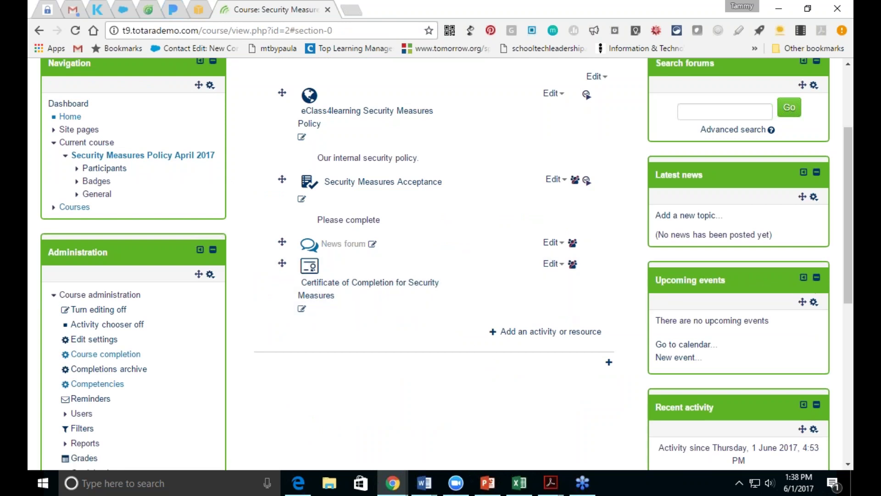
Step: Check the completion conditions of the policy and Security Measures Acceptance activities
left_click_drag(850, 276, 848, 253)
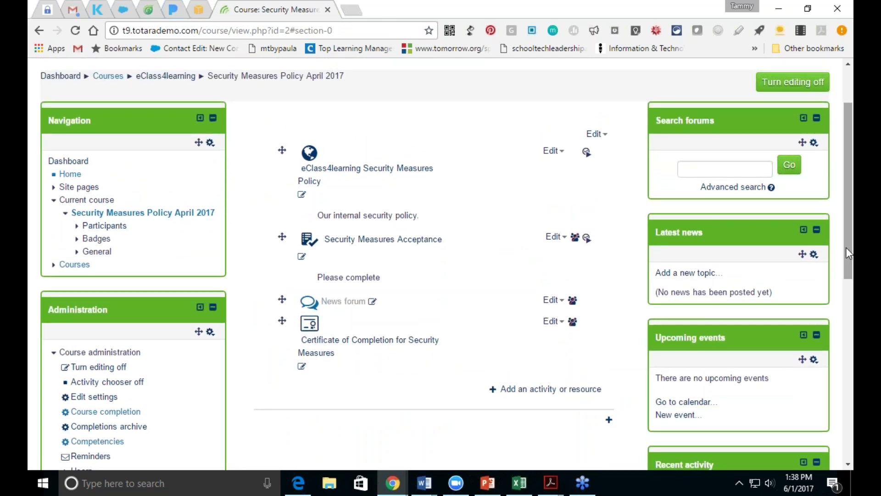
mouse_move(587, 152)
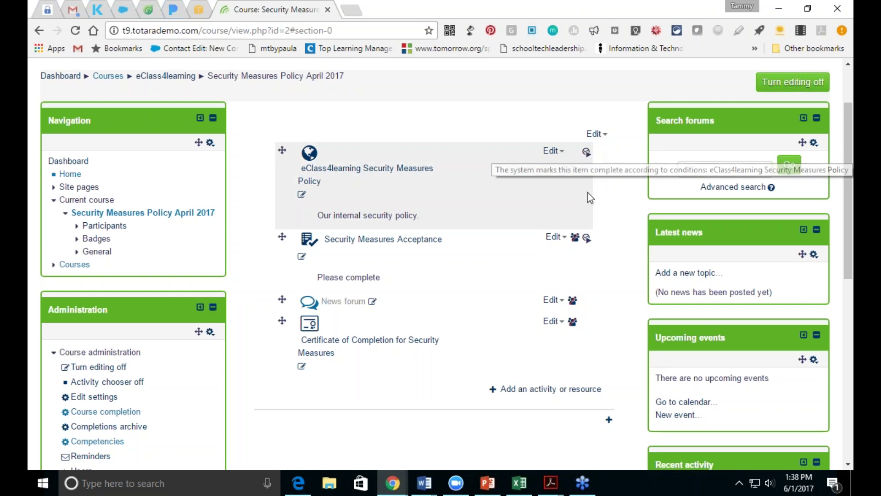
mouse_move(586, 240)
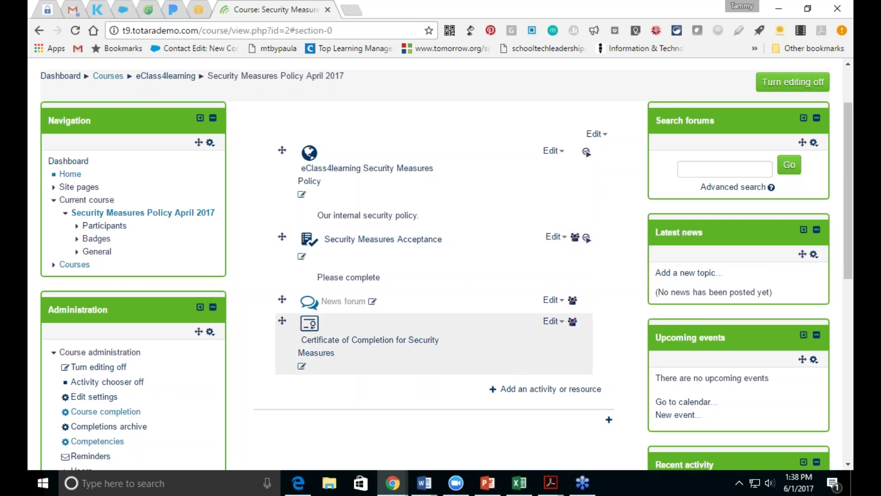
Step: Open the course's Edit settings page from the Administration block
left_click(109, 397)
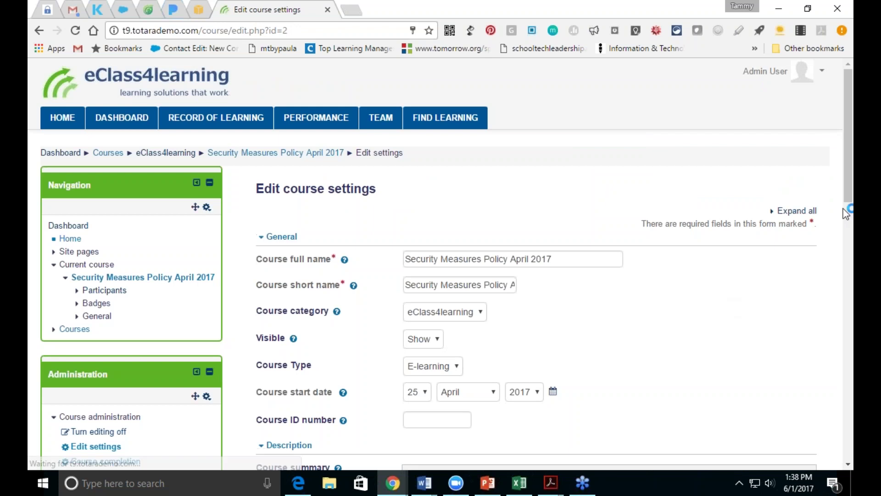
scroll(849, 202, "down", 5)
scroll(849, 202, "down", 2)
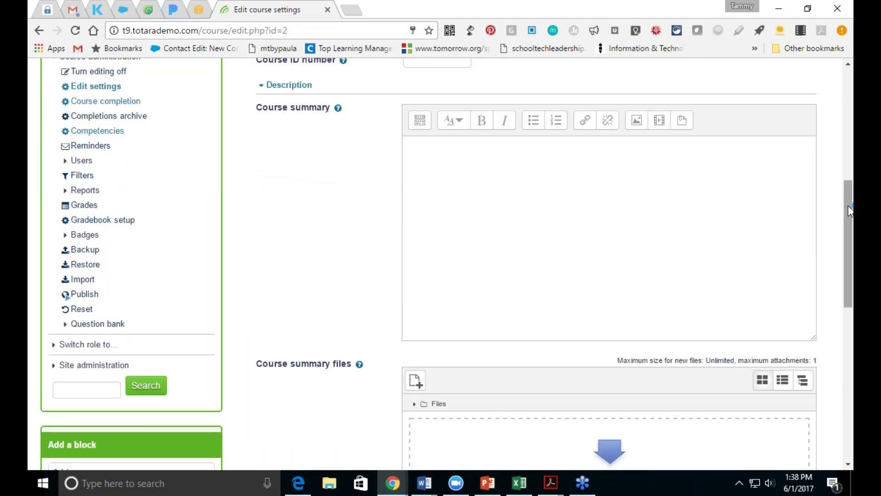
scroll(839, 157, "up", 3)
scroll(839, 157, "up", 2)
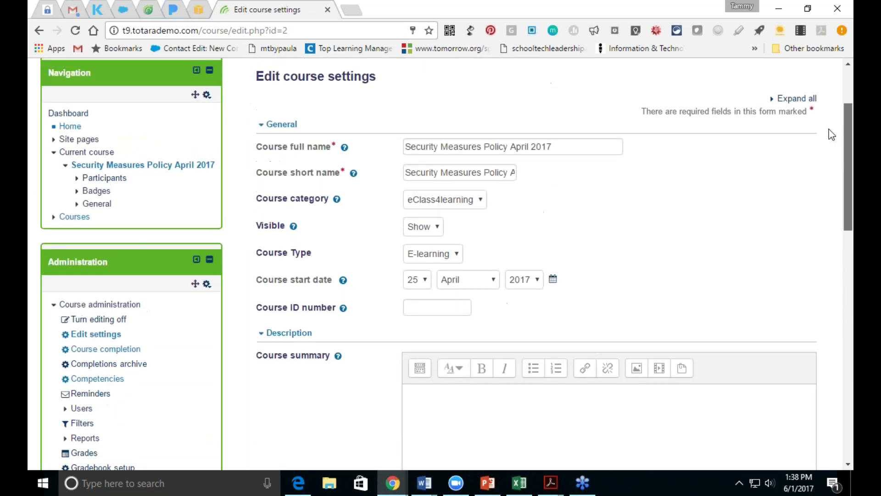
scroll(846, 221, "down", 10)
scroll(846, 221, "up", 10)
scroll(808, 130, "up", 2)
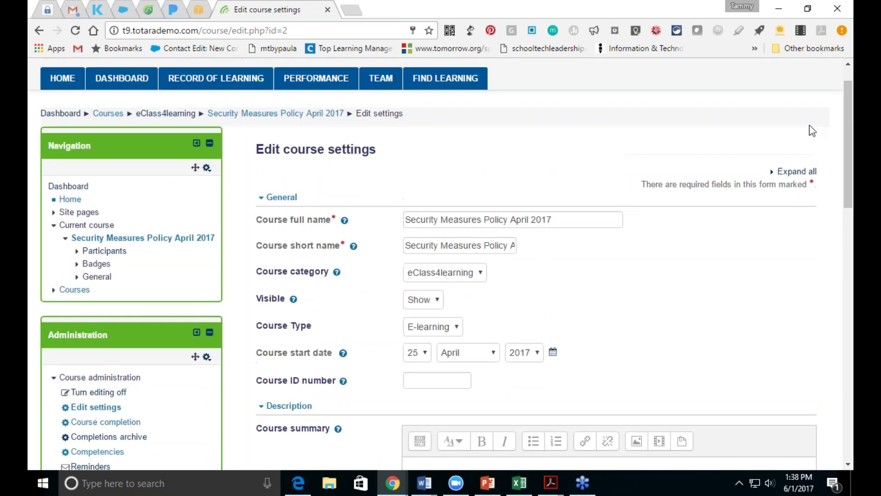
Step: Expand all course settings sections and review them down to the enrolled audience
left_click(797, 171)
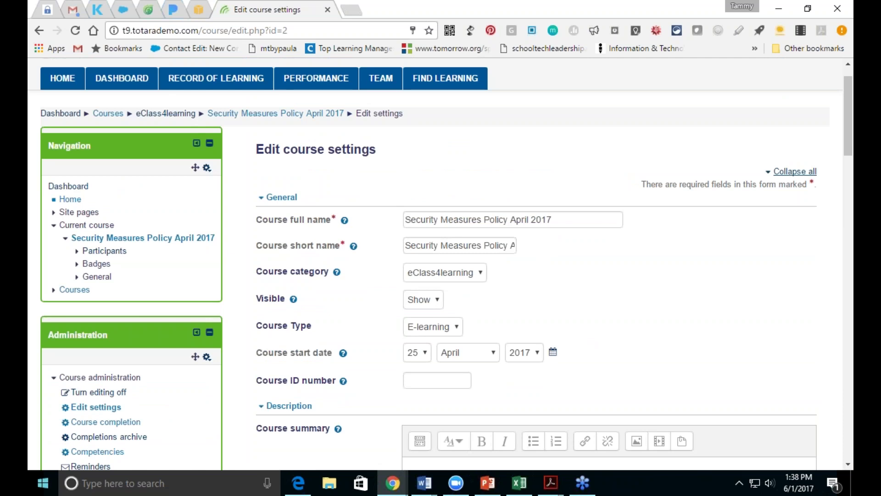
scroll(847, 466, "down", 3)
scroll(848, 467, "down", 10)
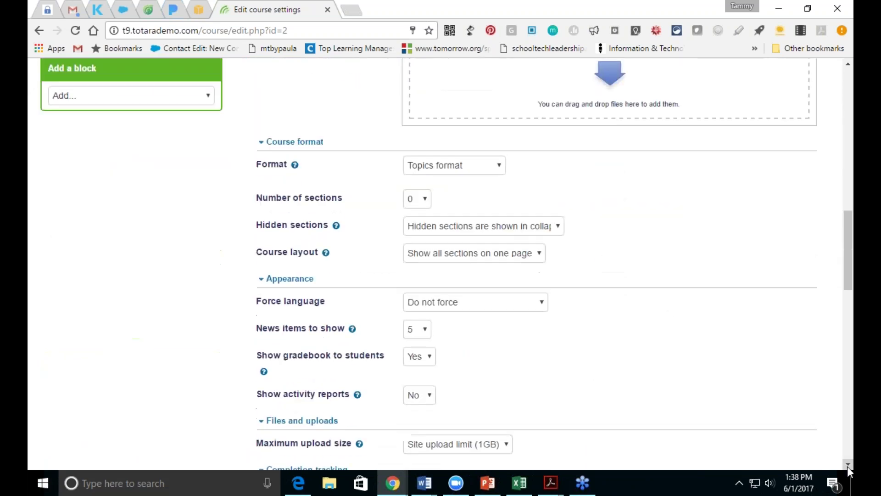
scroll(847, 466, "down", 6)
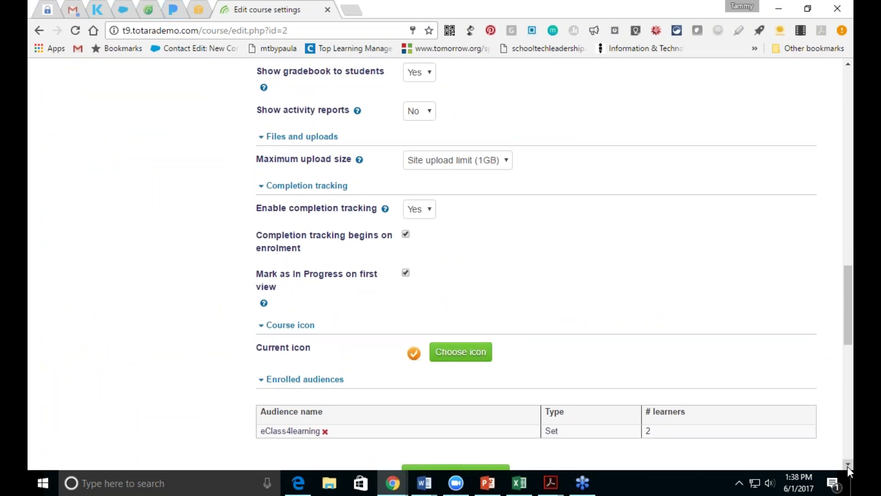
scroll(848, 467, "down", 5)
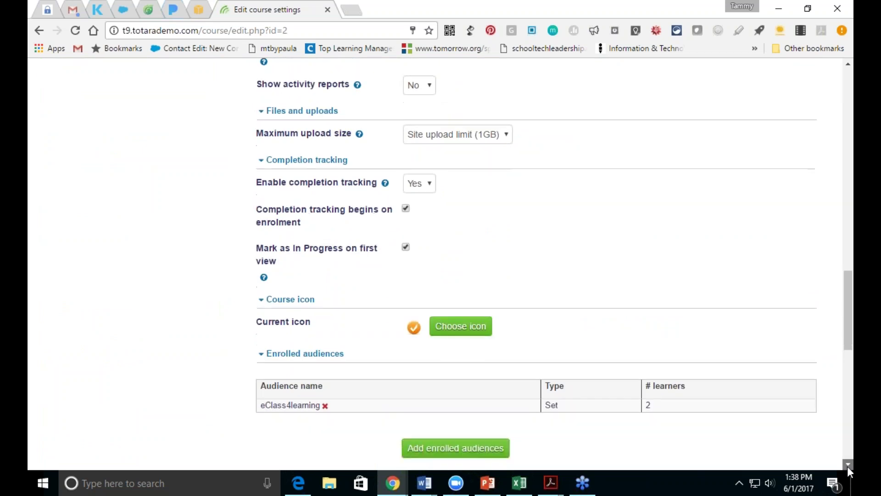
scroll(847, 467, "down", 6)
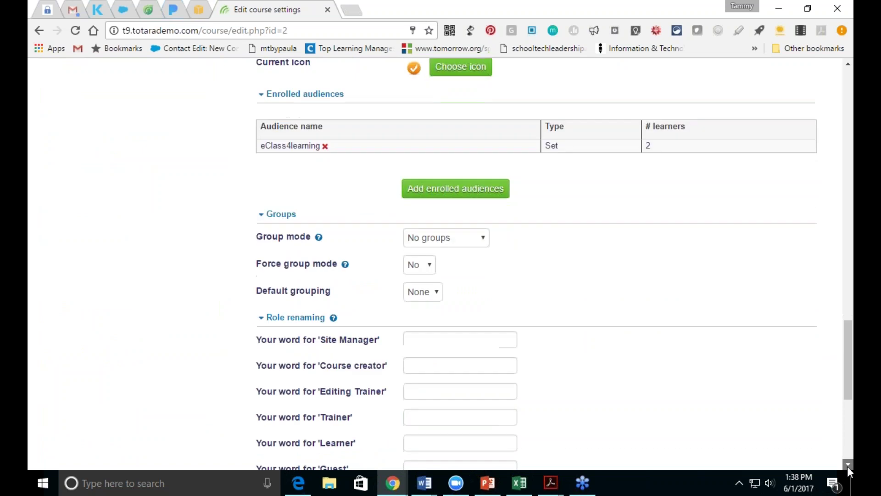
left_click_drag(847, 424, 815, 190)
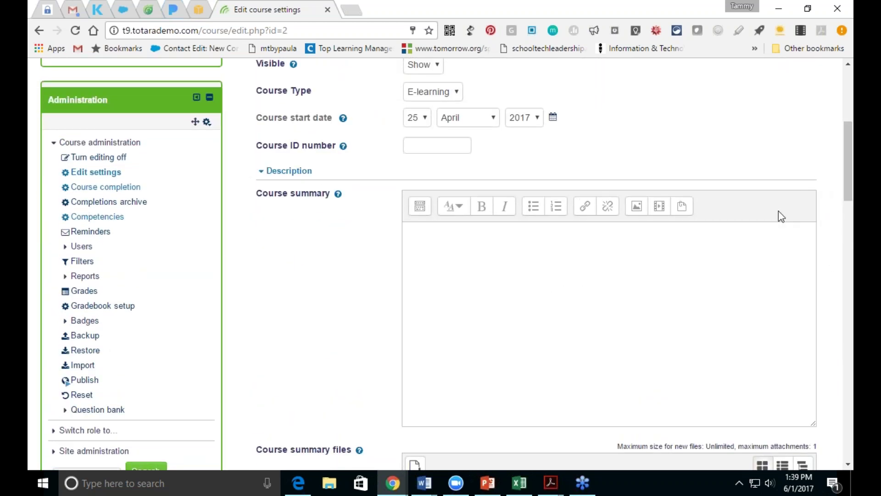
left_click(108, 452)
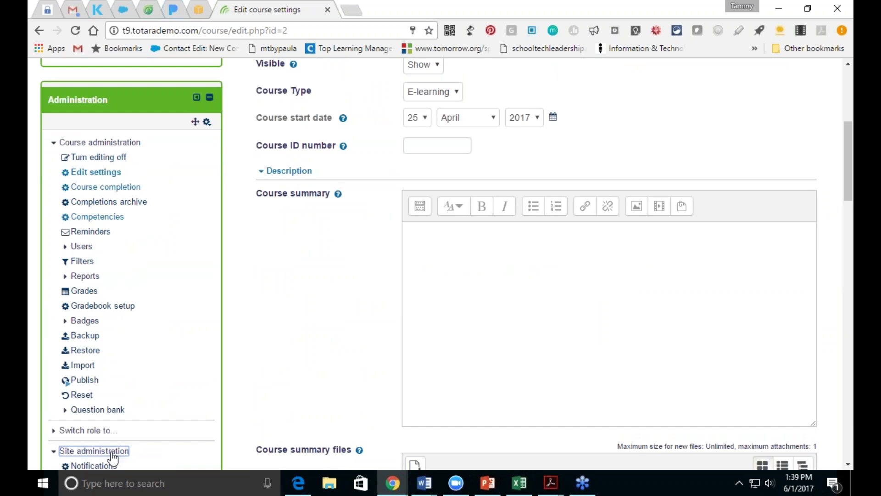
Step: Open Advanced features and keep Use activity default as the completion default
left_click_drag(849, 160, 848, 207)
left_click(92, 254)
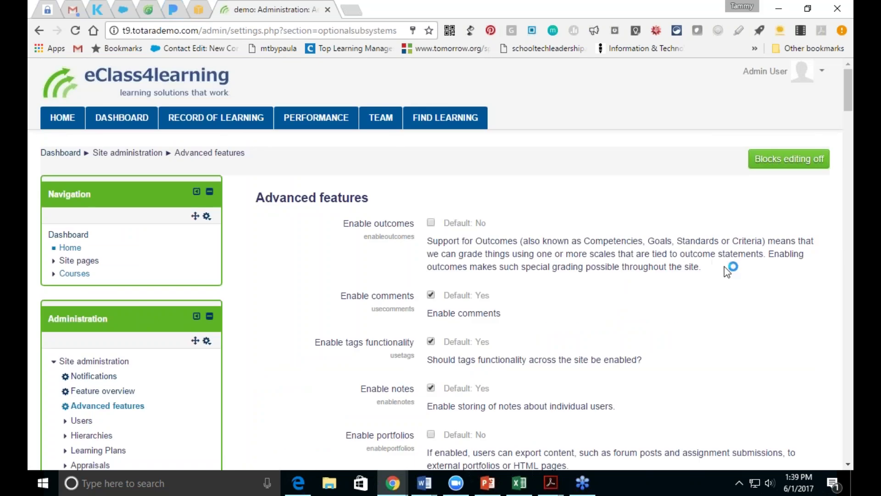
scroll(848, 464, "down", 6)
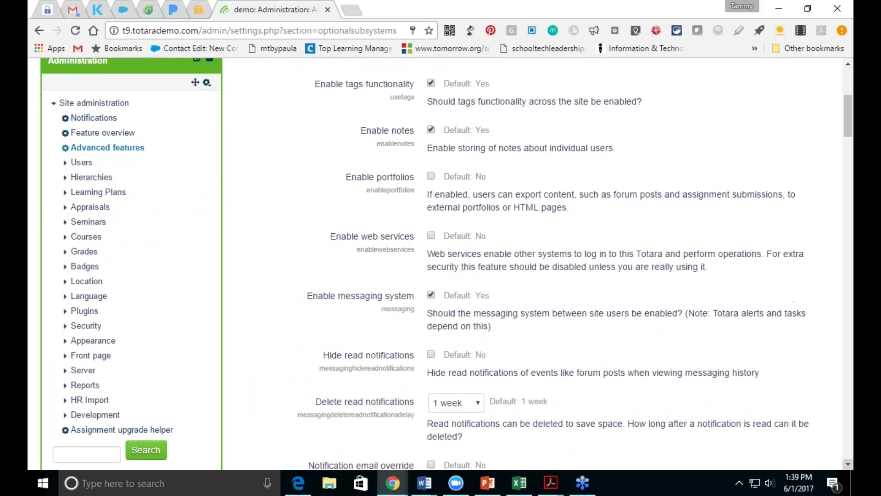
scroll(848, 465, "down", 5)
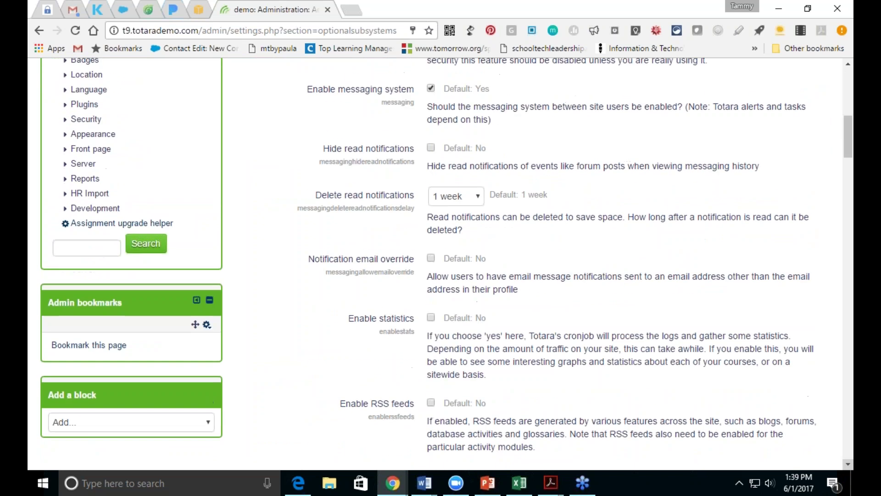
scroll(848, 464, "down", 6)
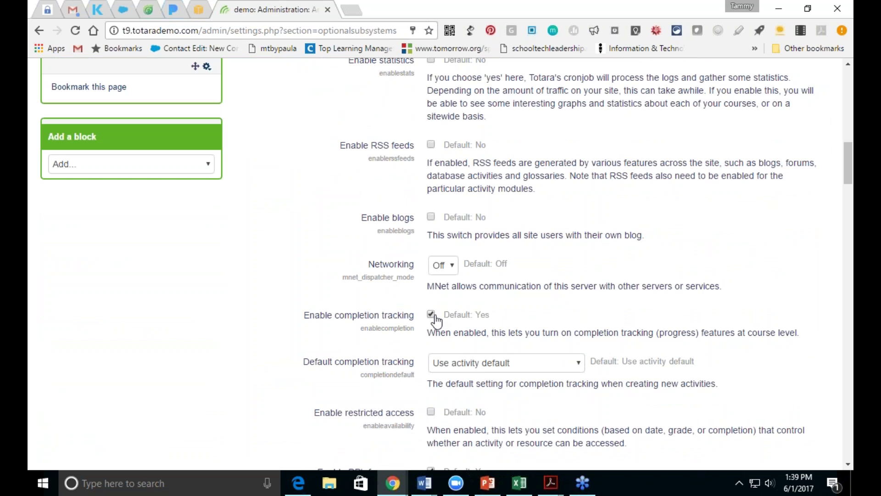
left_click(544, 368)
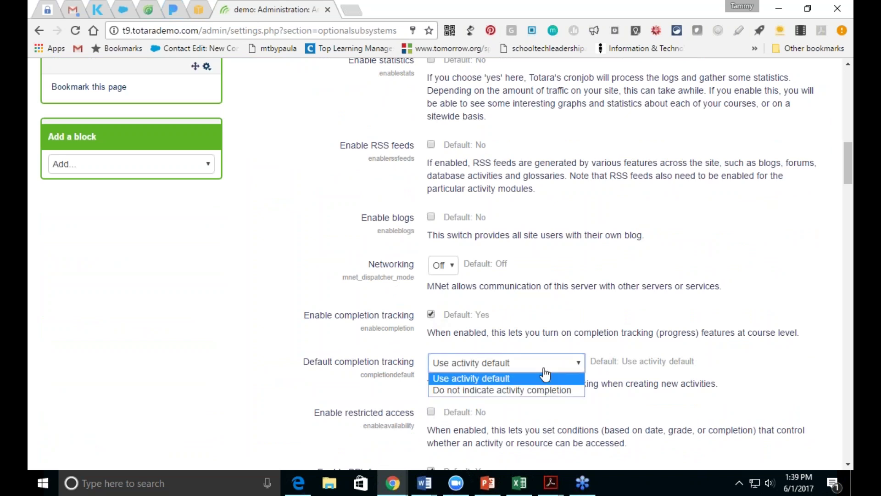
left_click(546, 374)
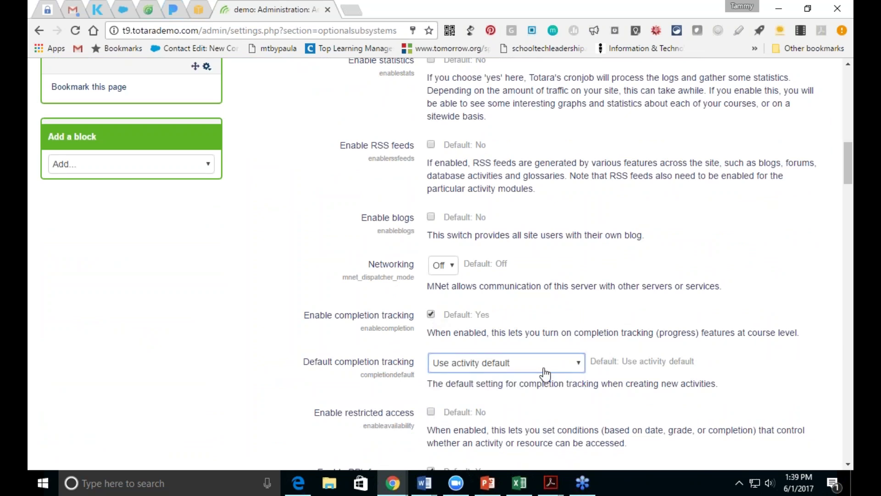
Step: Enable restricted access and save the advanced features
left_click(431, 411)
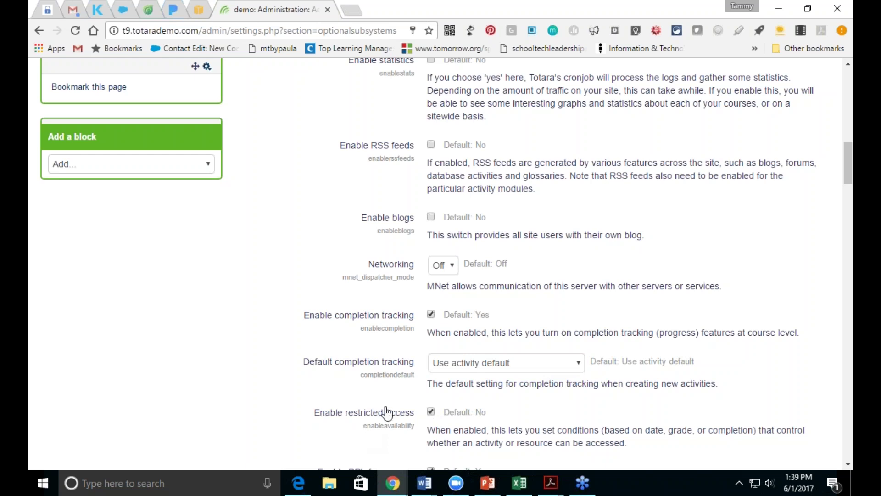
left_click(849, 464)
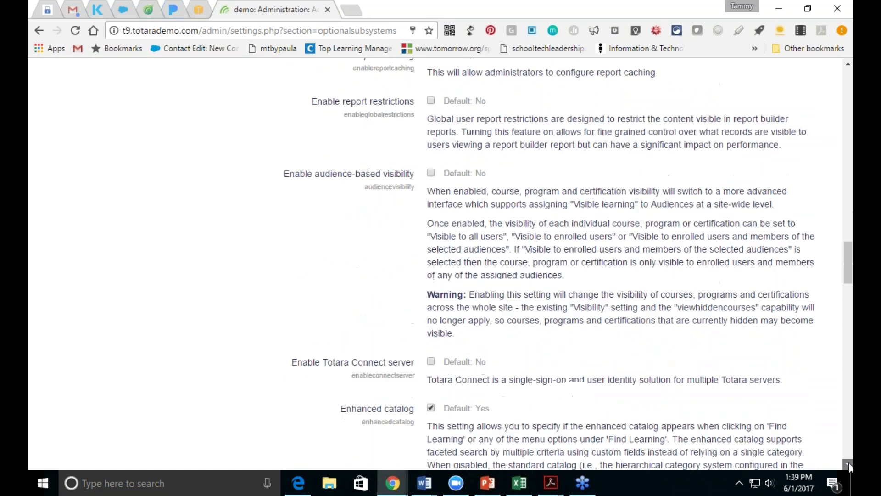
left_click_drag(848, 319, 831, 453)
left_click(466, 346)
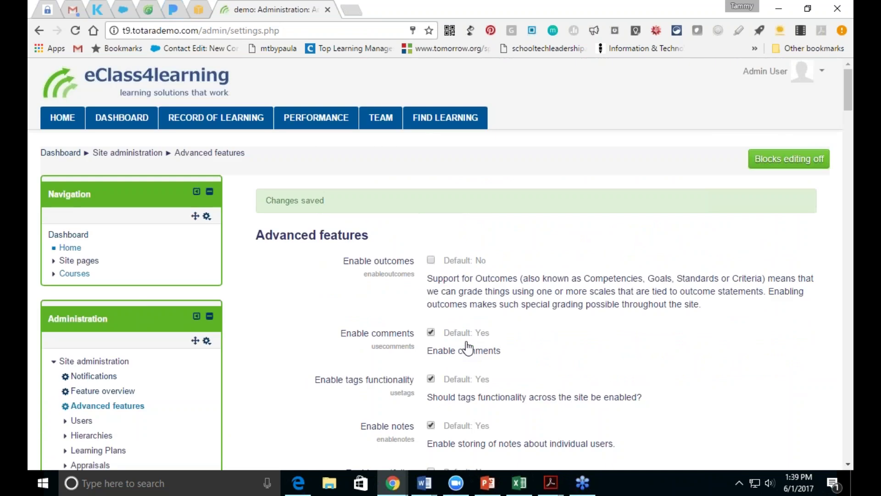
Step: Return to the Security Measures Policy April 2017 course via the Courses list
left_click(847, 466)
left_click(847, 466)
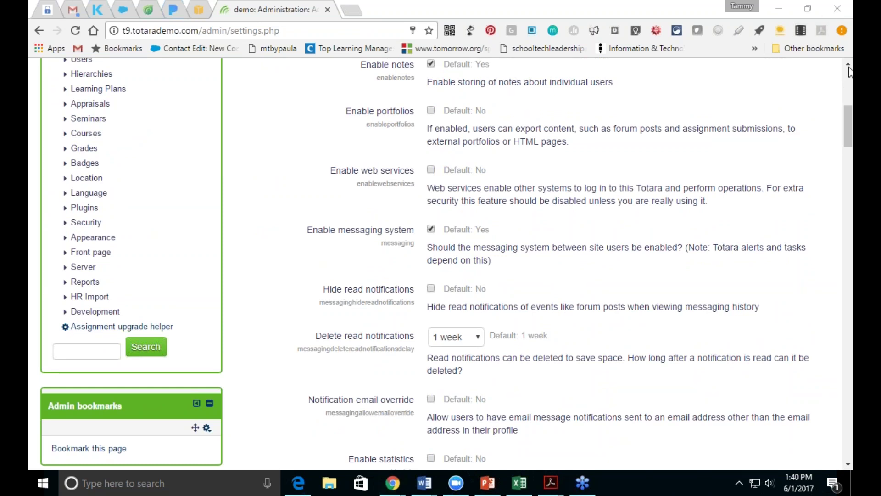
left_click_drag(849, 135, 845, 98)
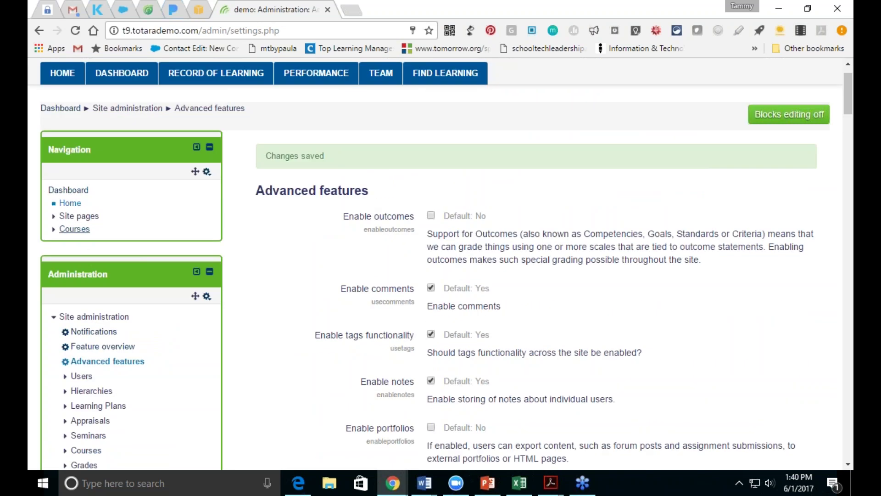
left_click(75, 229)
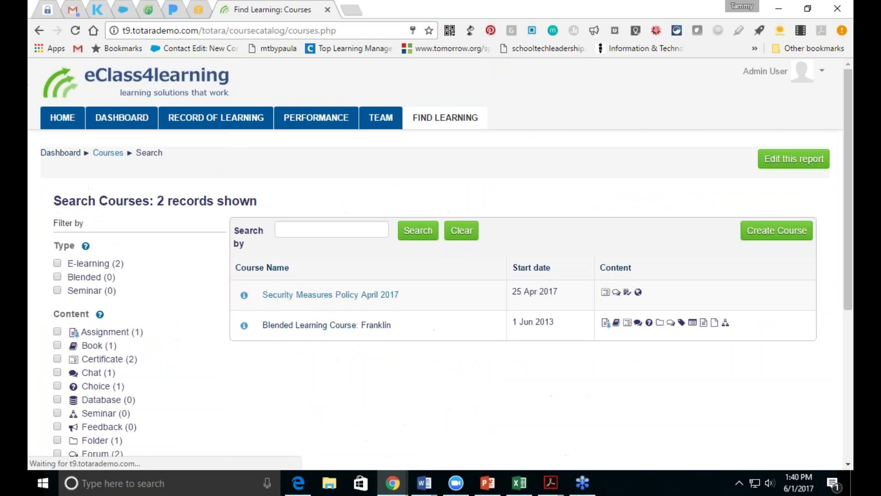
left_click(280, 297)
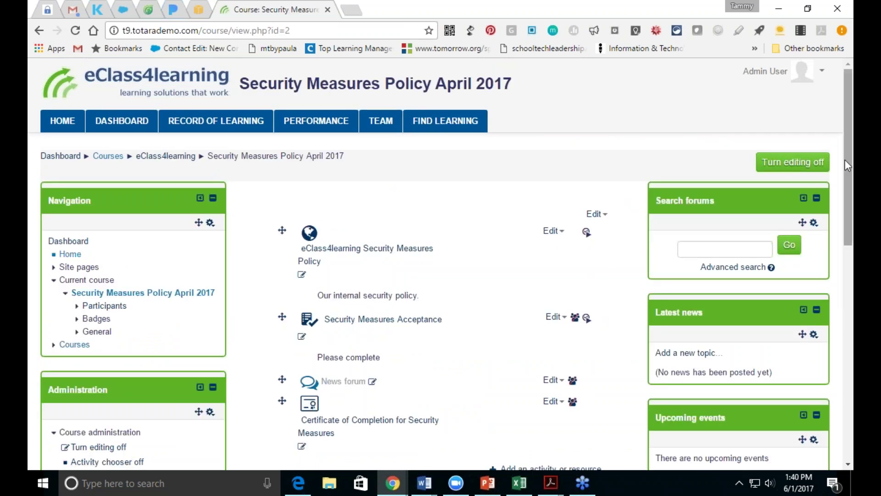
left_click_drag(850, 165, 851, 232)
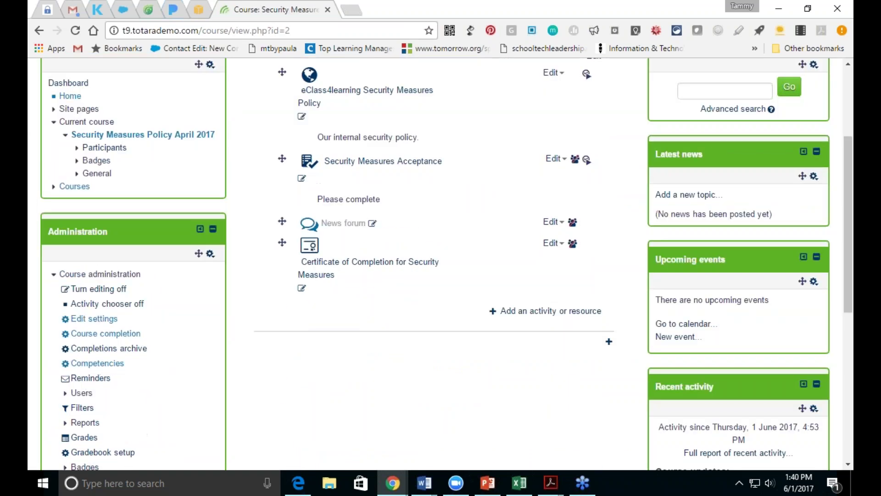
left_click(102, 320)
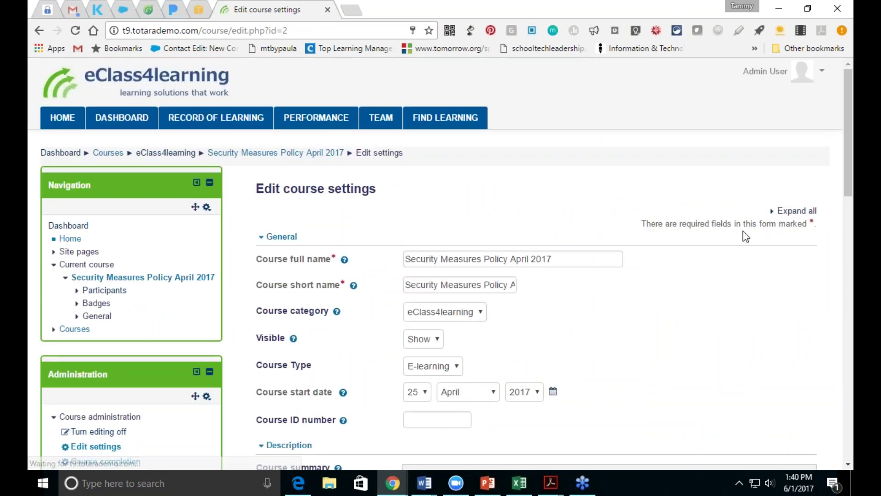
scroll(67, 407, "down", 5)
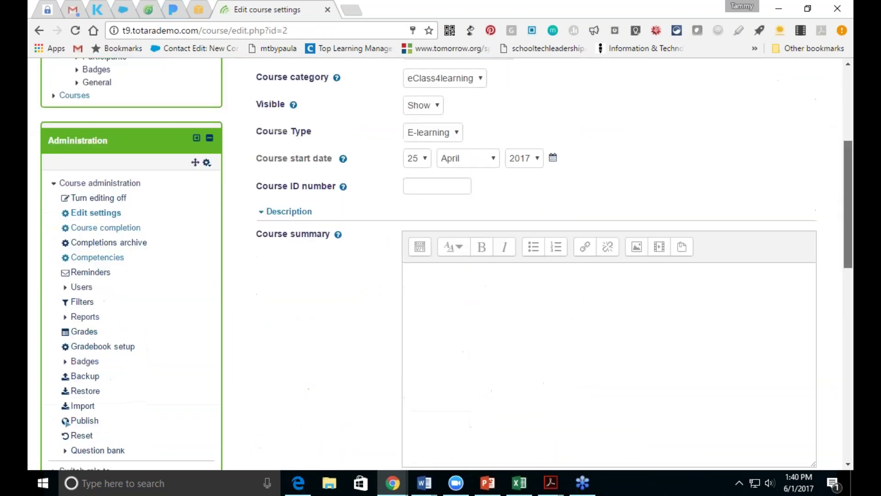
scroll(67, 406, "down", 7)
scroll(67, 406, "up", 8)
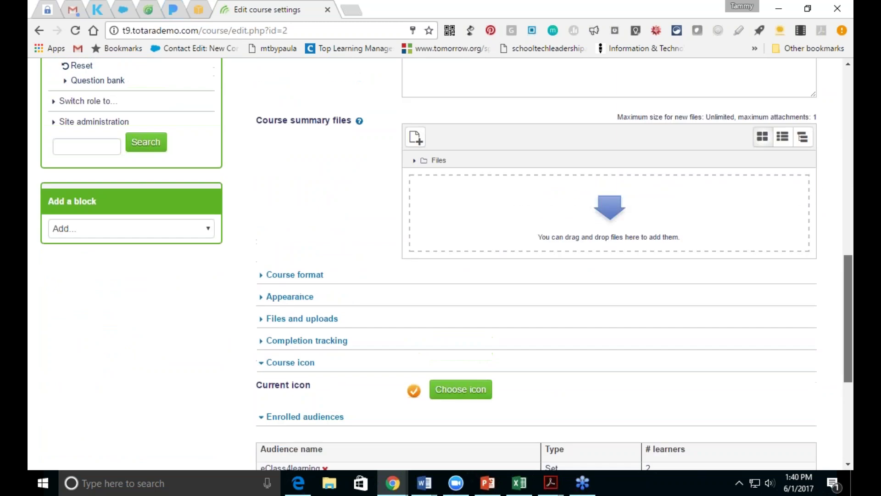
scroll(67, 429, "up", 3)
left_click(798, 142)
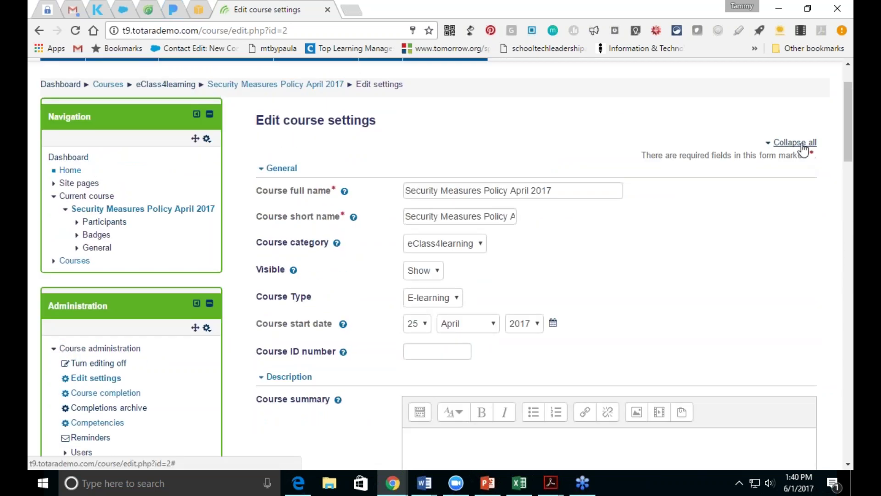
left_click_drag(845, 133, 845, 311)
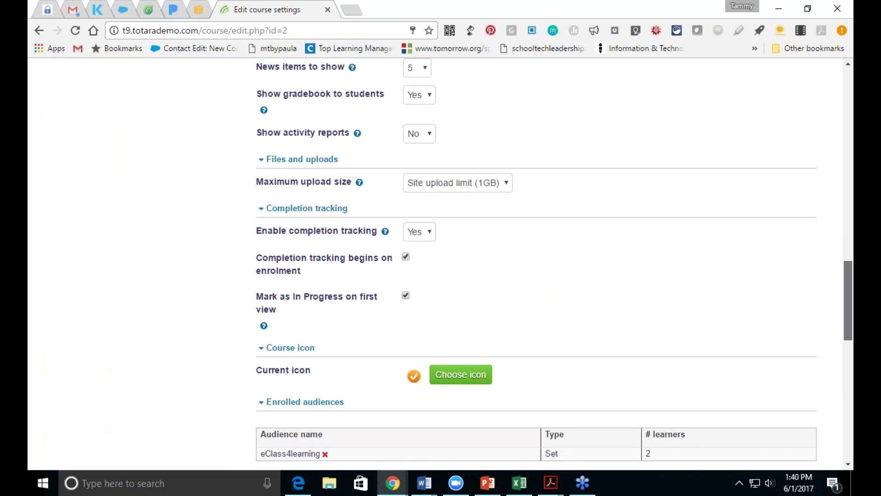
scroll(555, 260, "down", 6)
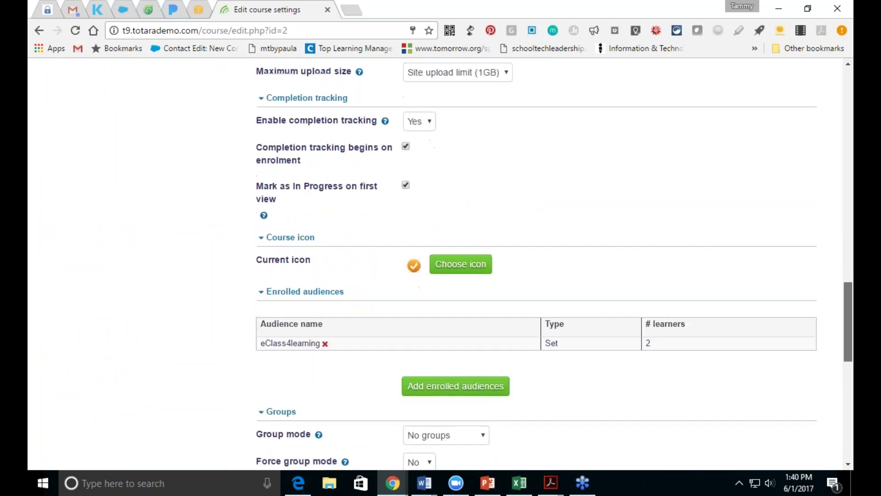
scroll(555, 259, "down", 1)
scroll(555, 259, "up", 9)
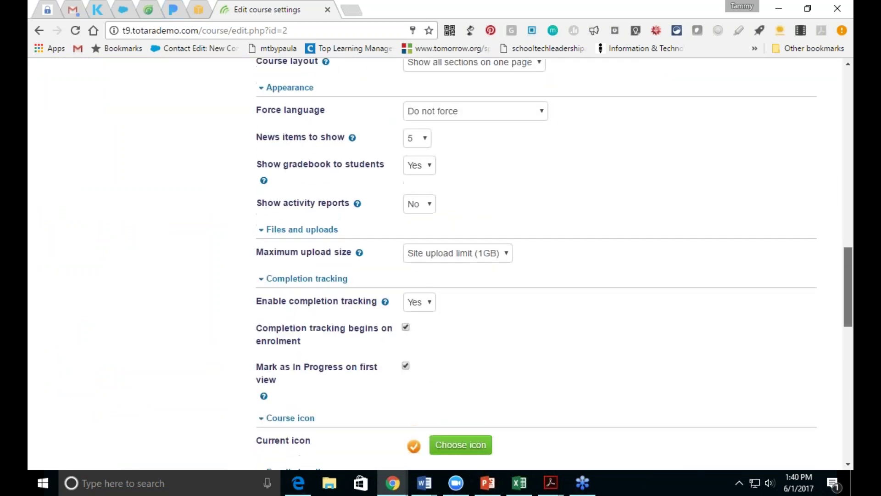
scroll(67, 114, "up", 8)
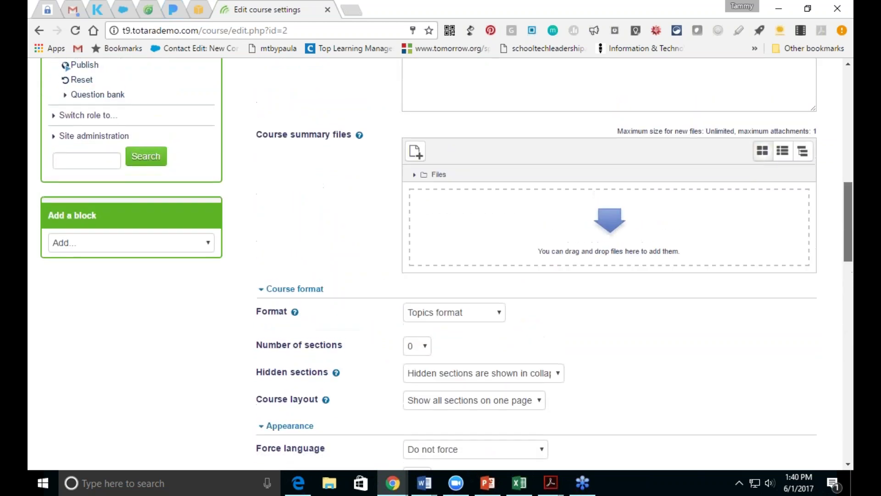
scroll(516, 264, "up", 6)
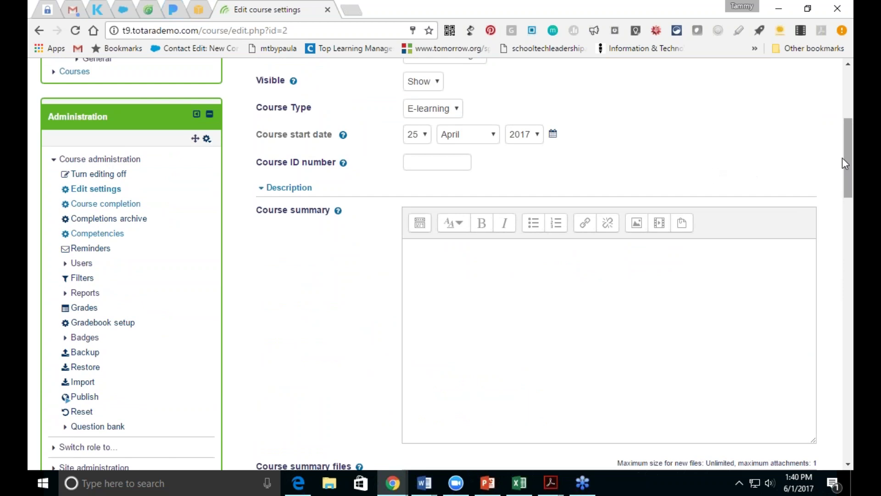
left_click_drag(845, 156, 853, 78)
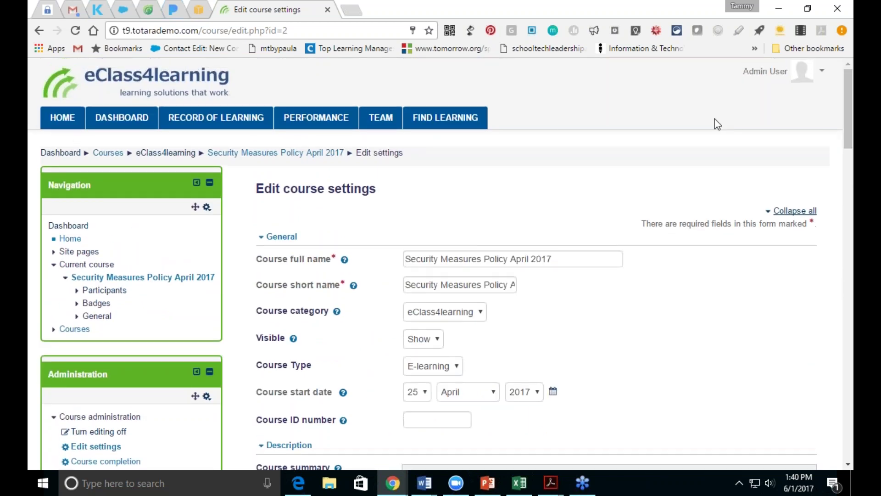
left_click(321, 153)
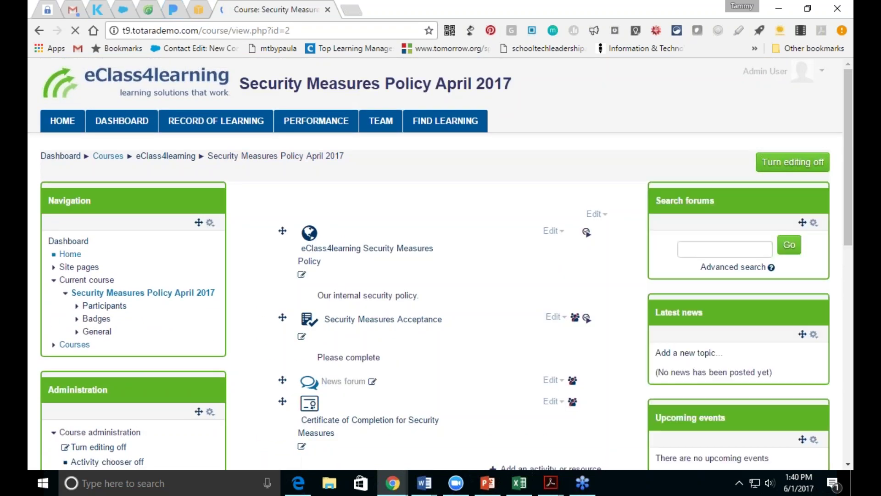
scroll(850, 133, "down", 3)
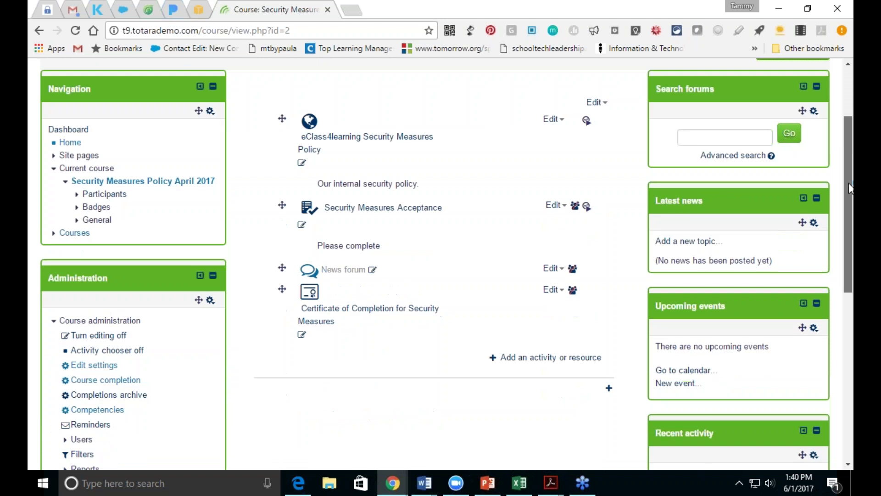
left_click(552, 242)
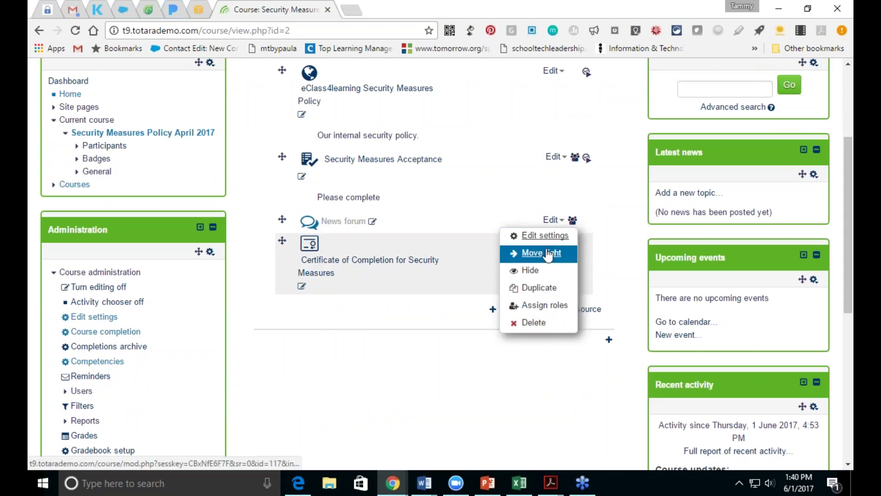
left_click(546, 236)
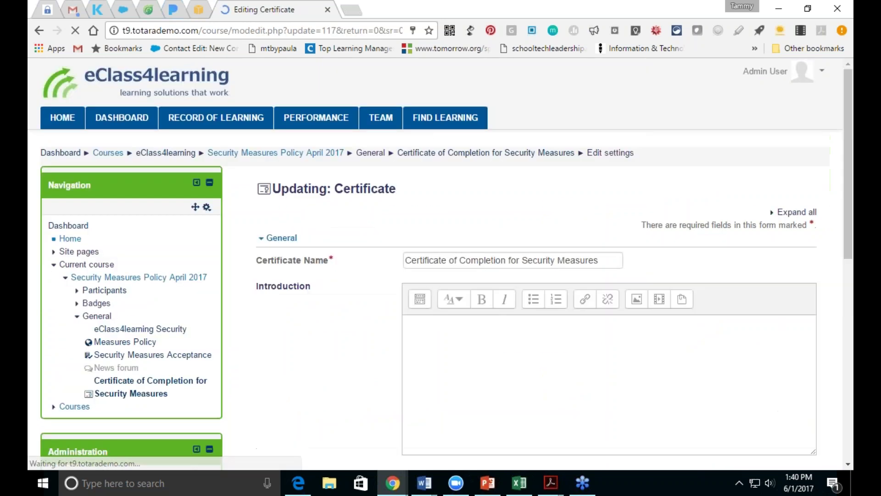
scroll(850, 112, "down", 4)
scroll(820, 154, "up", 3)
left_click(799, 174)
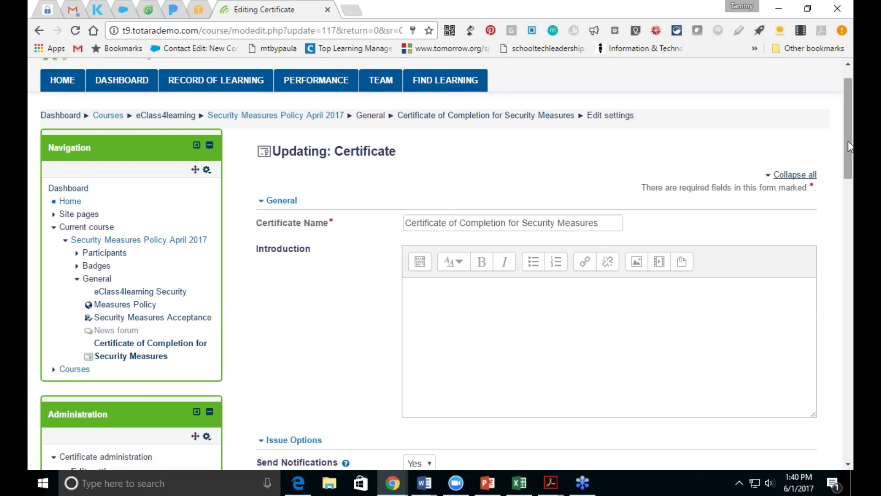
scroll(808, 177, "down", 10)
scroll(441, 265, "down", 9)
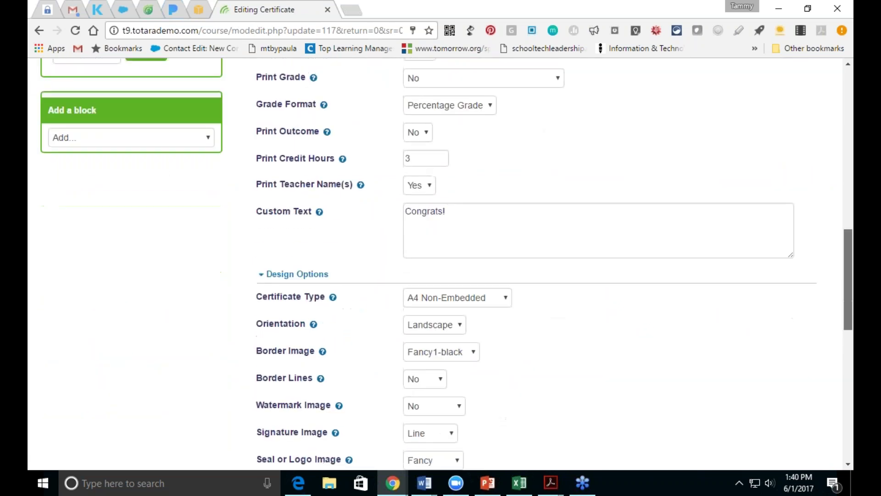
scroll(441, 265, "down", 3)
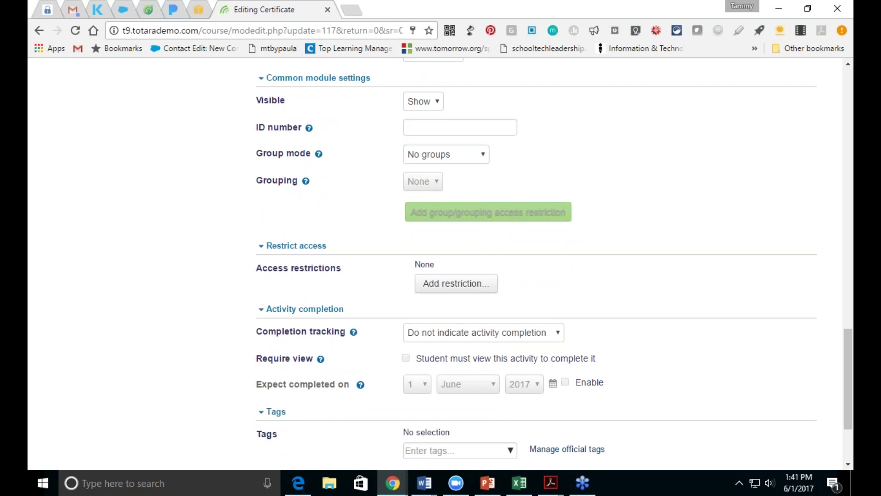
Step: Add an Activity completion restriction requiring Security Measures Acceptance, then save and return to the course
left_click(445, 285)
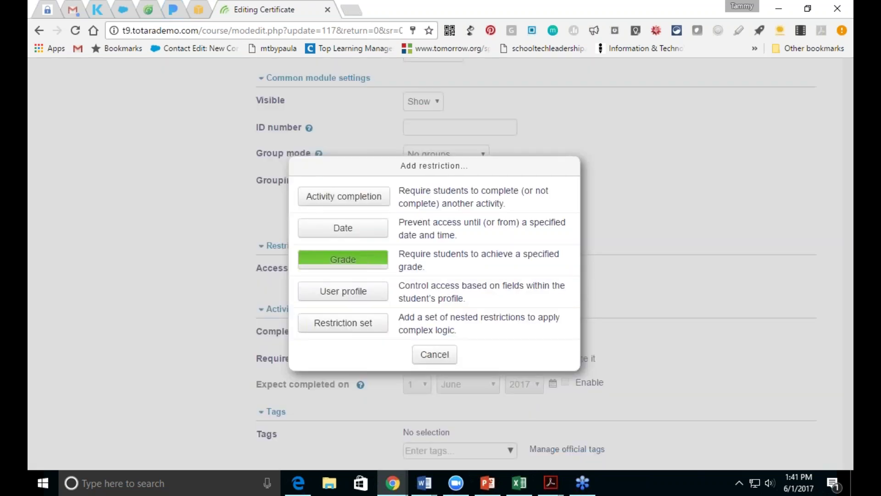
left_click(356, 197)
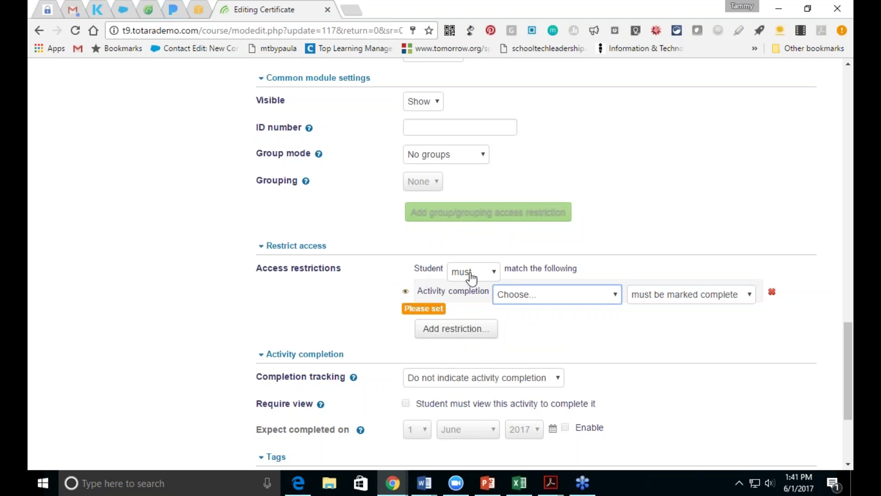
left_click(594, 299)
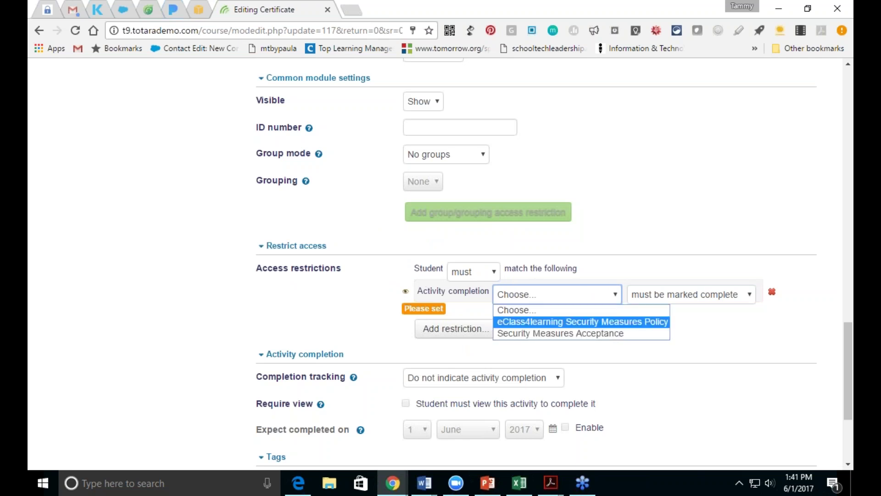
left_click(590, 334)
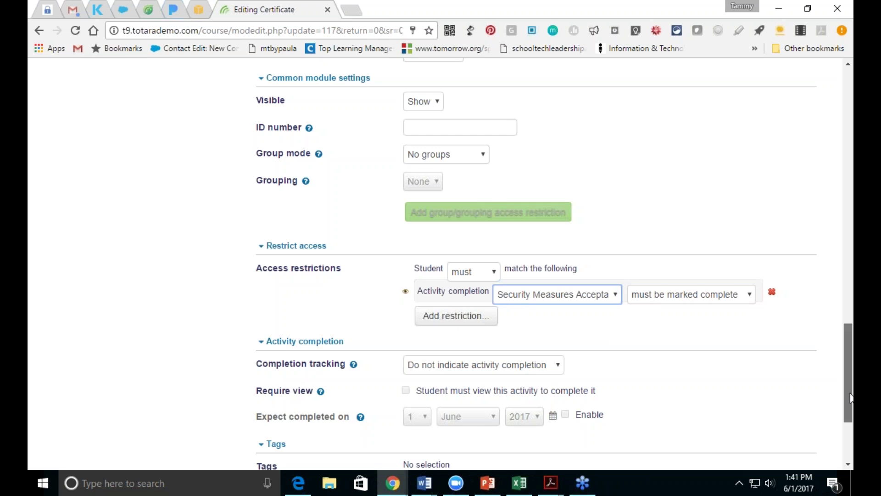
scroll(850, 397, "down", 3)
left_click(461, 362)
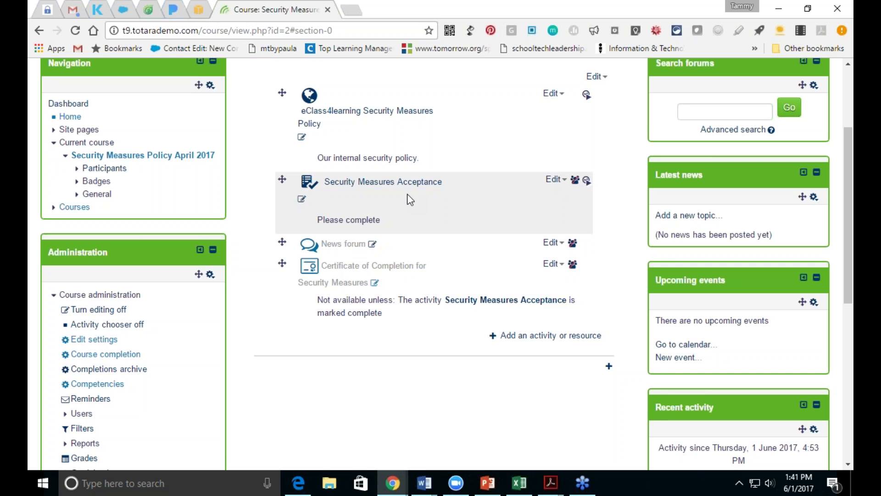
left_click(362, 266)
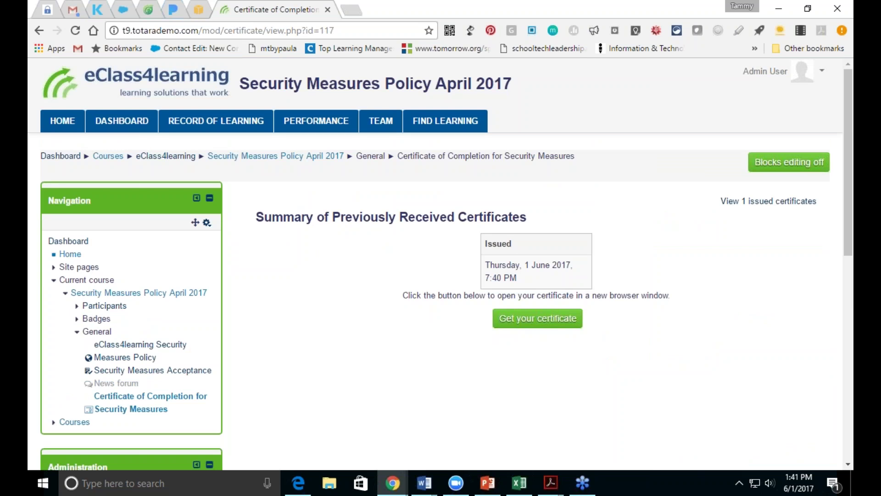
left_click(538, 318)
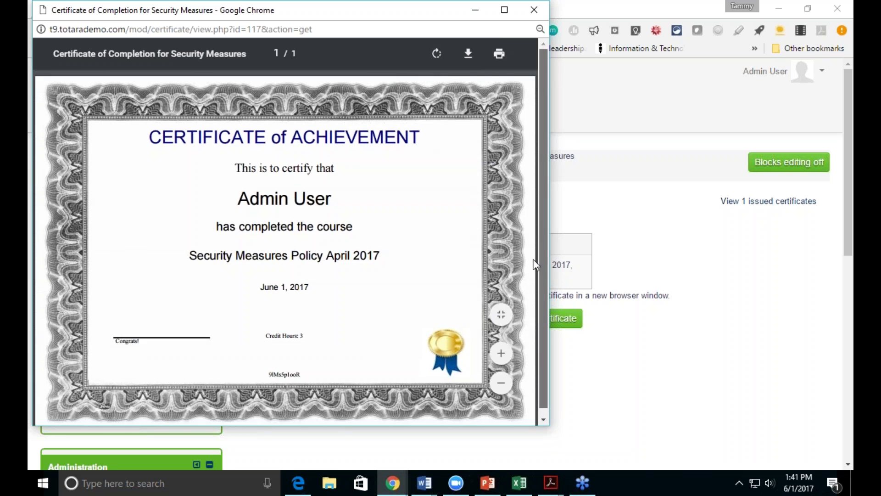
left_click(468, 11)
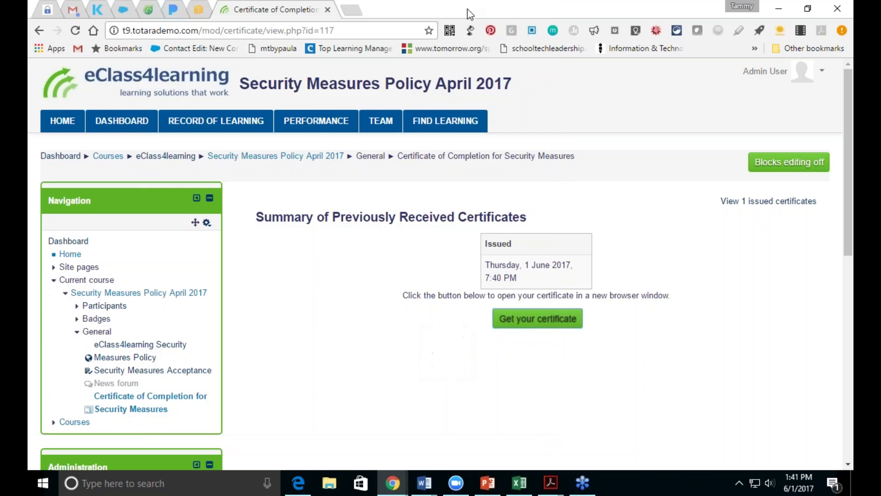
left_click(29, 32)
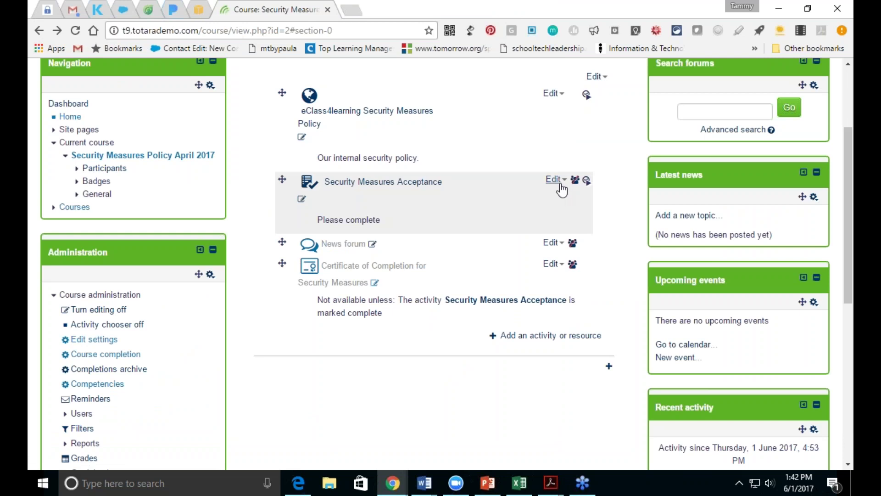
left_click(554, 179)
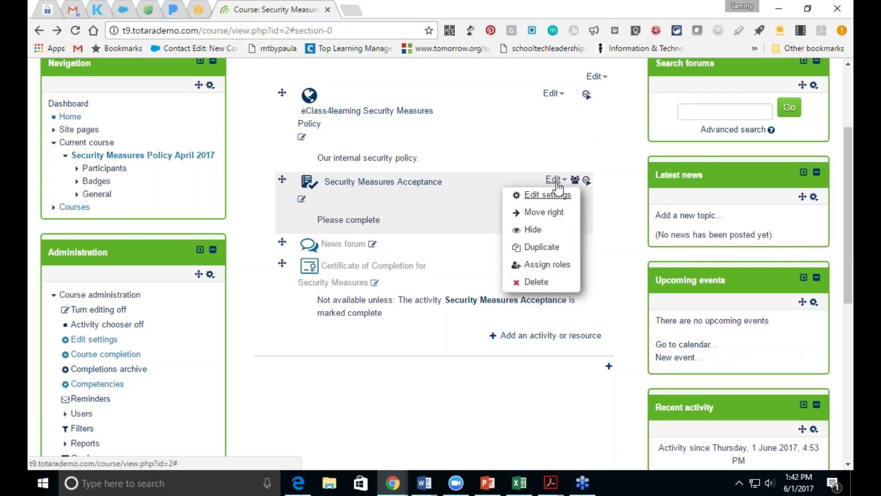
left_click(548, 194)
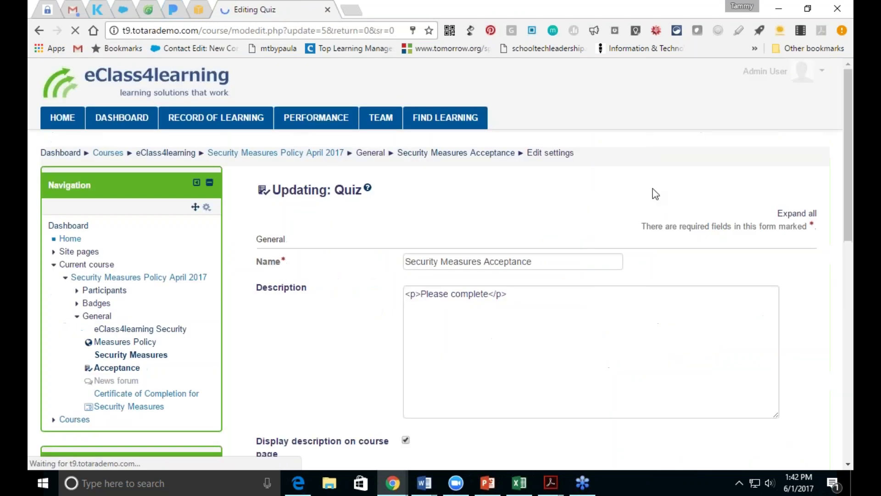
left_click_drag(849, 131, 849, 349)
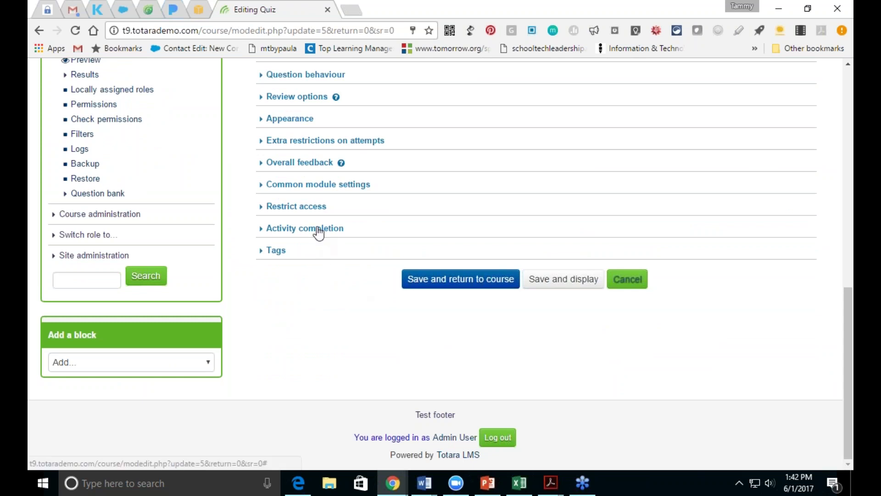
left_click(317, 230)
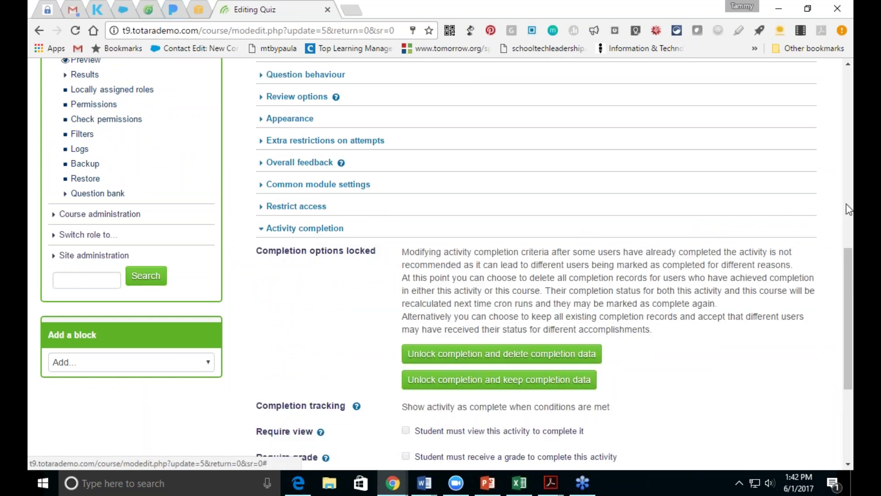
left_click_drag(845, 375, 846, 441)
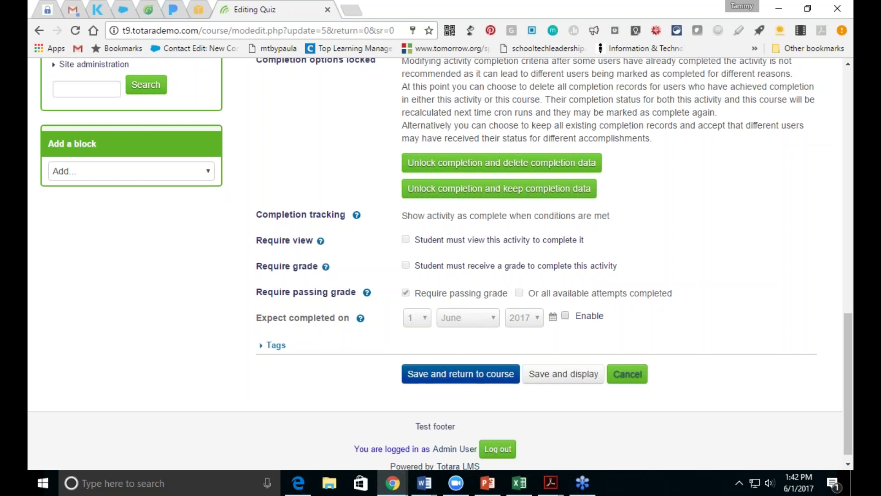
left_click(459, 374)
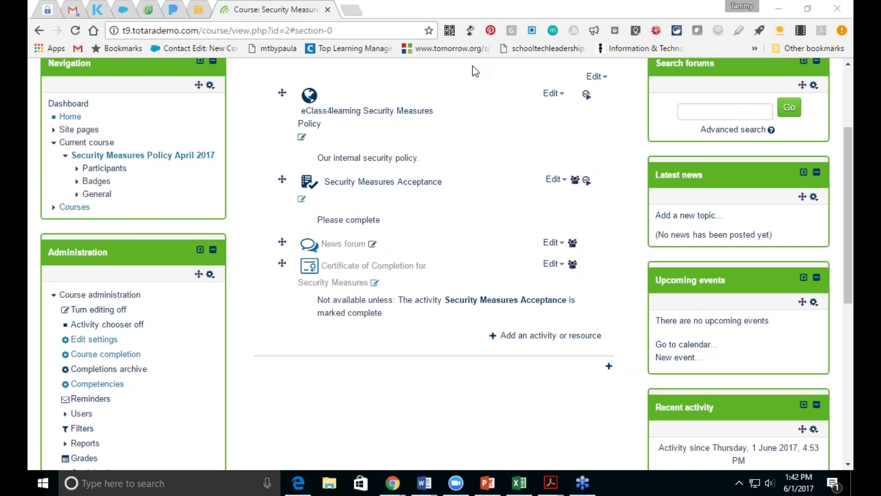
left_click(347, 11)
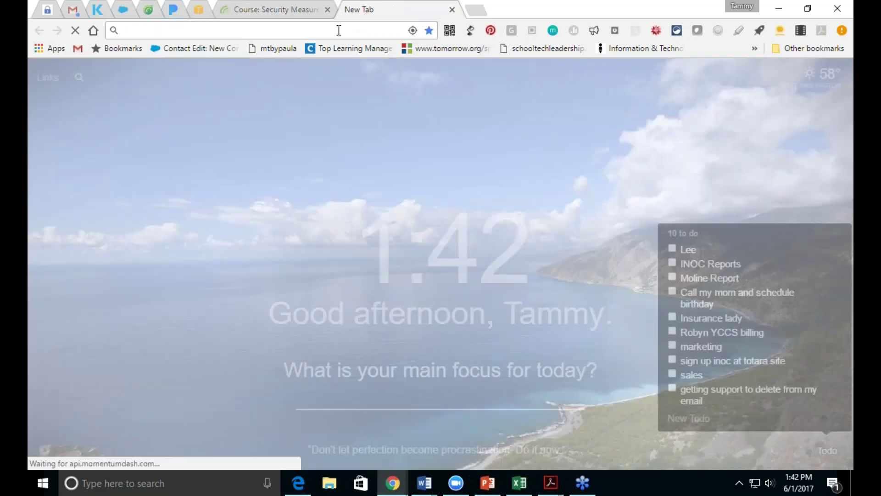
type("www")
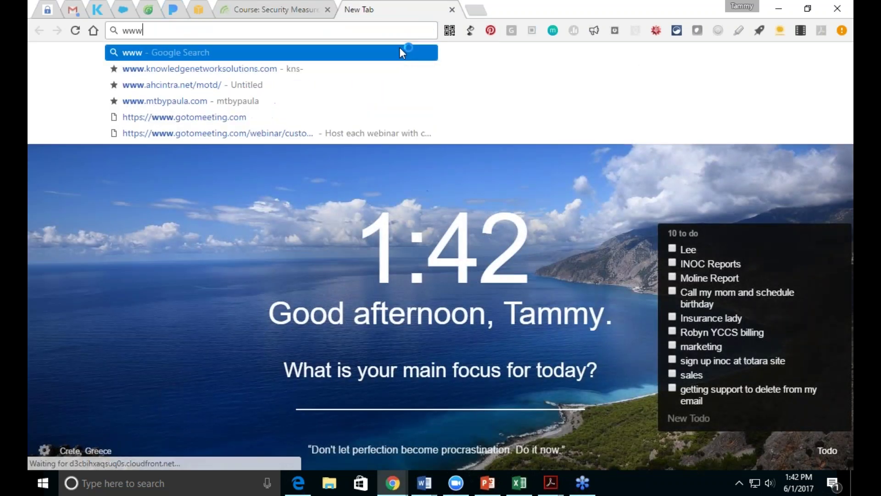
type(".e")
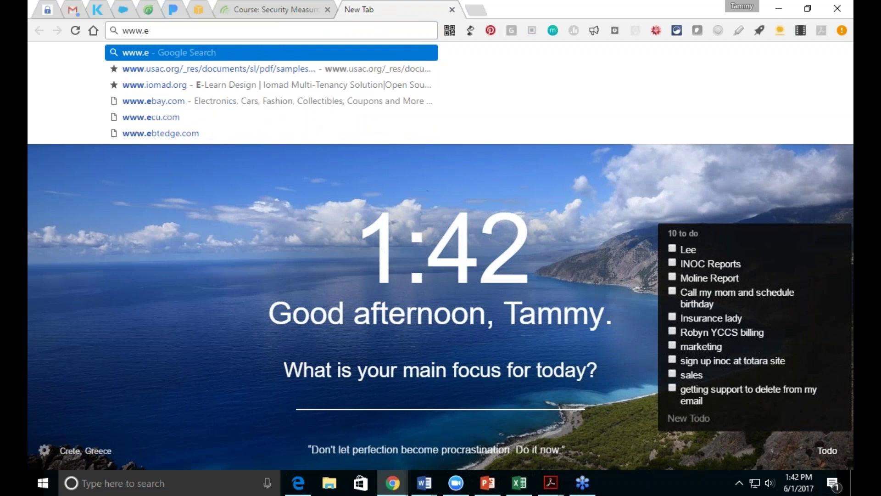
type("class")
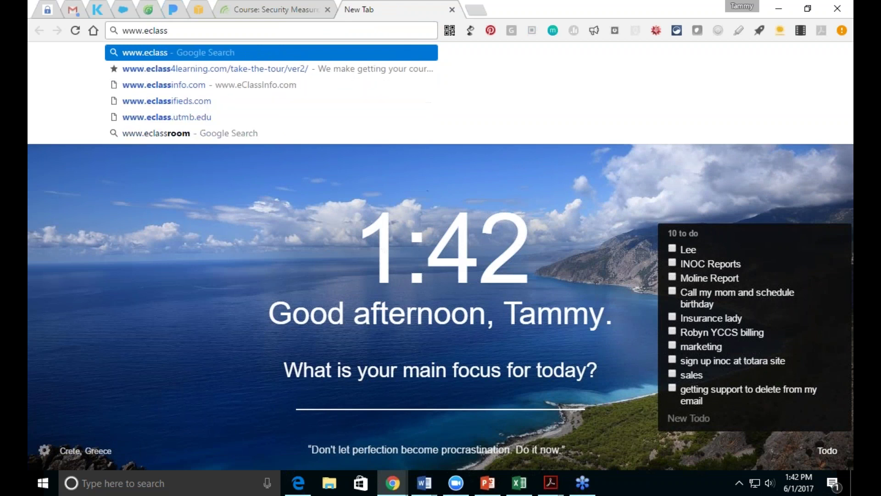
type("4learning.com")
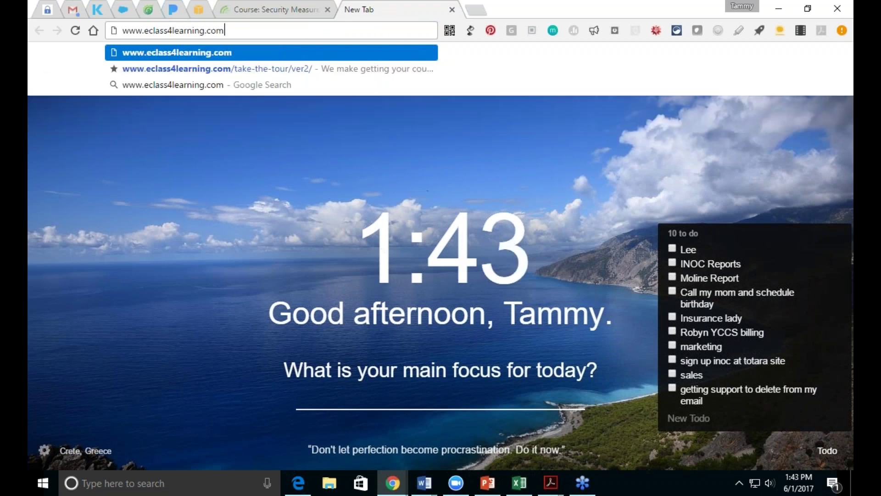
key("Return")
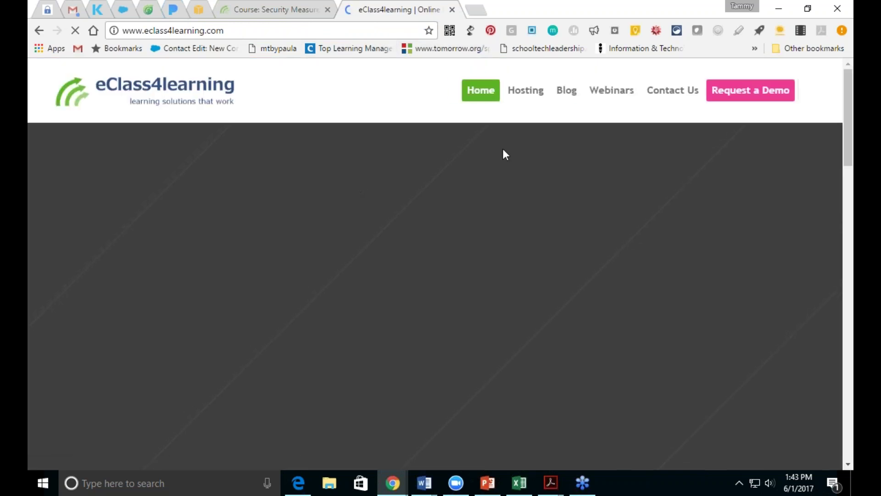
left_click(600, 94)
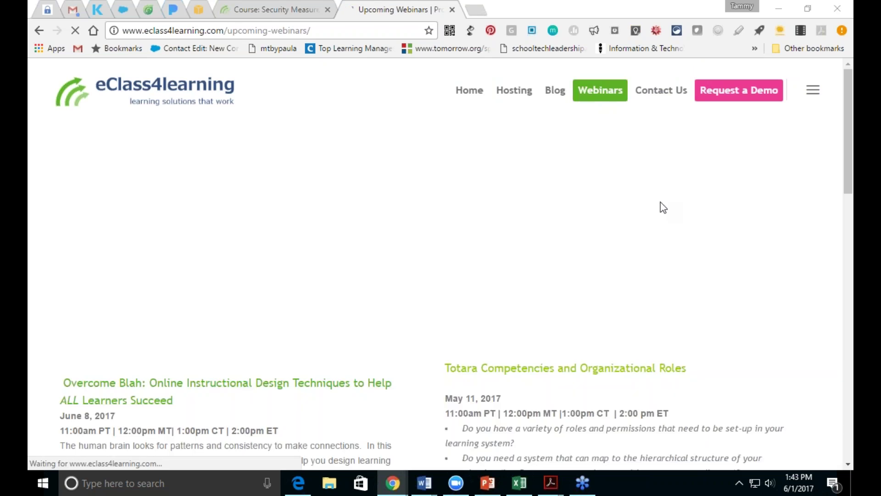
left_click_drag(849, 127, 850, 182)
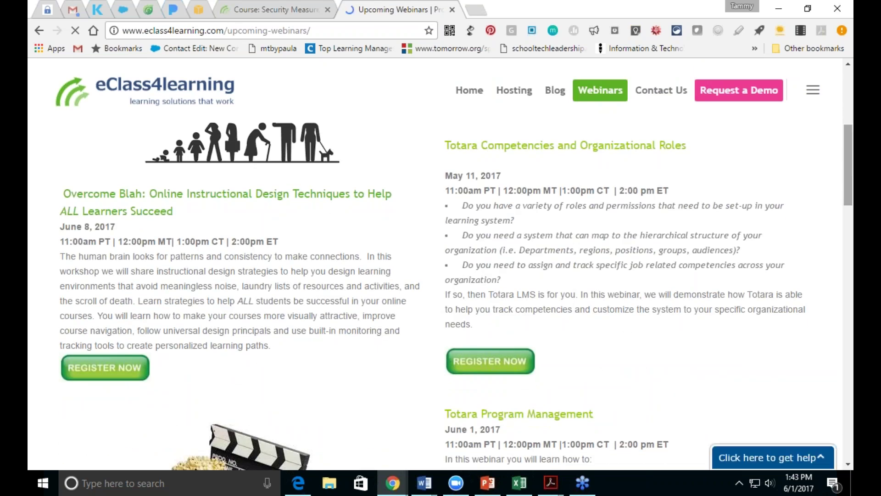